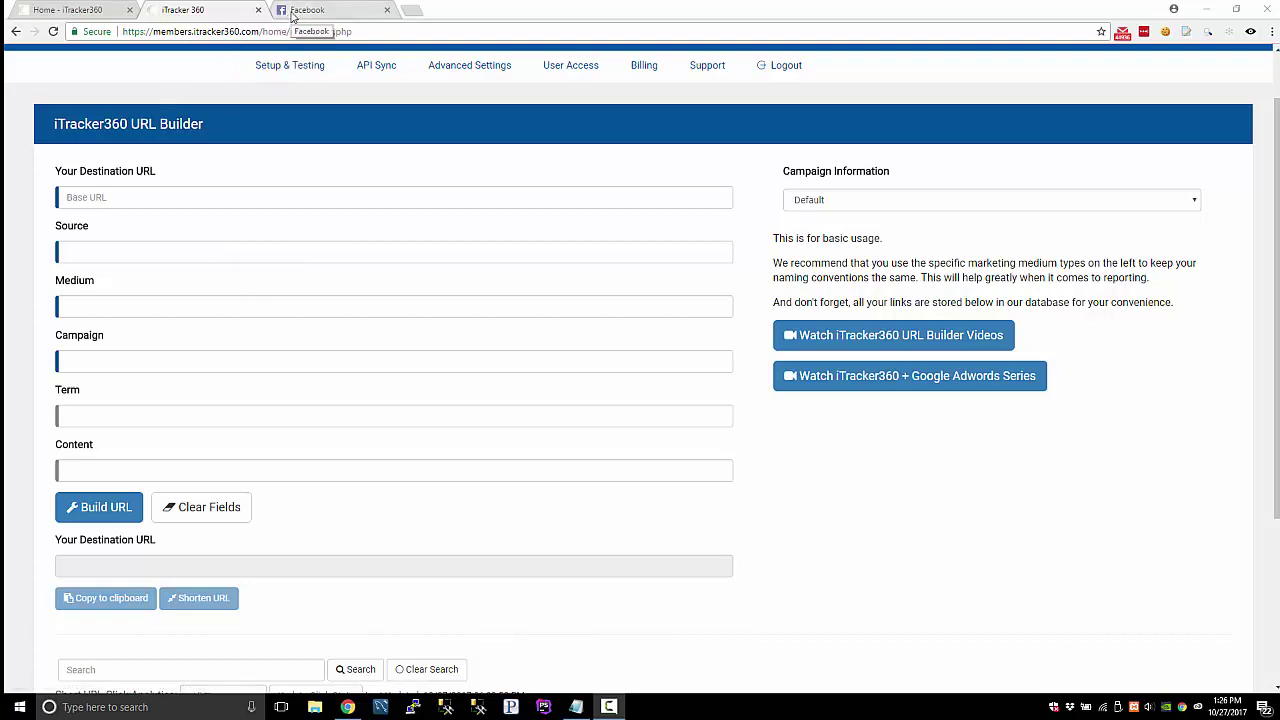
- Review the saved links in the URL builder and the contact data comparison on the iTracker360 home page
scroll(228, 180, "down", 3)
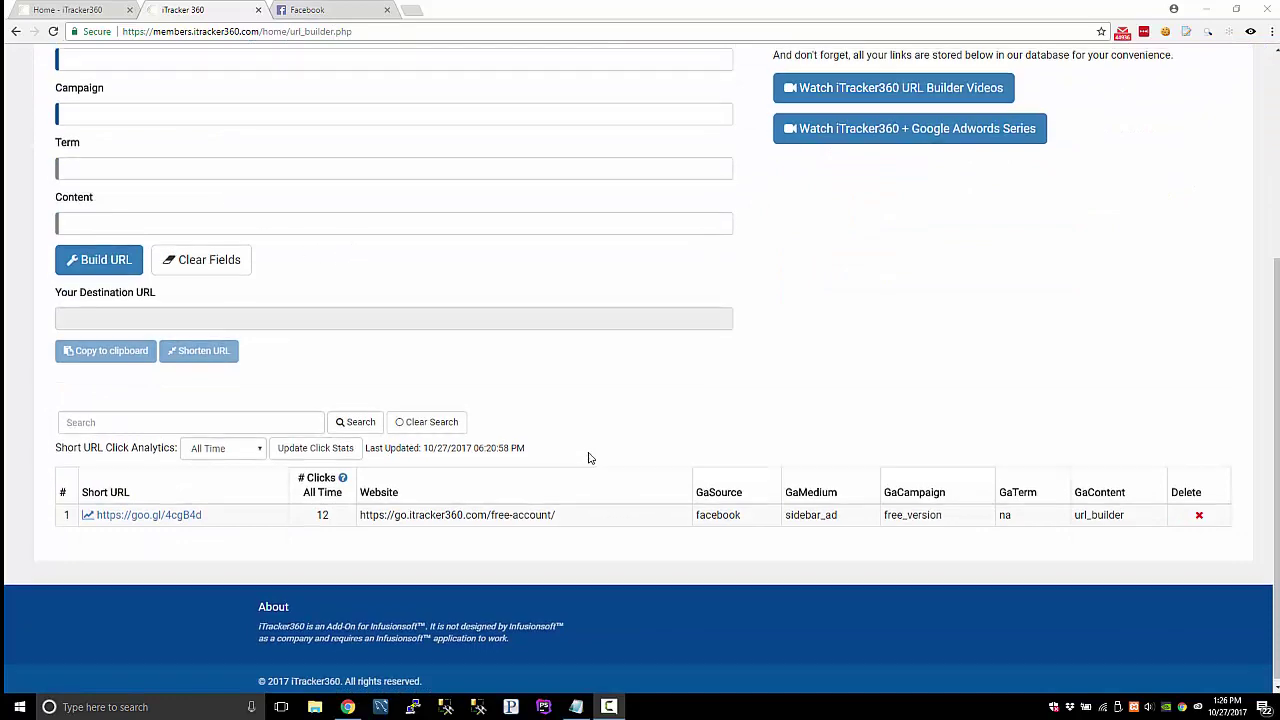
scroll(589, 457, "up", 3)
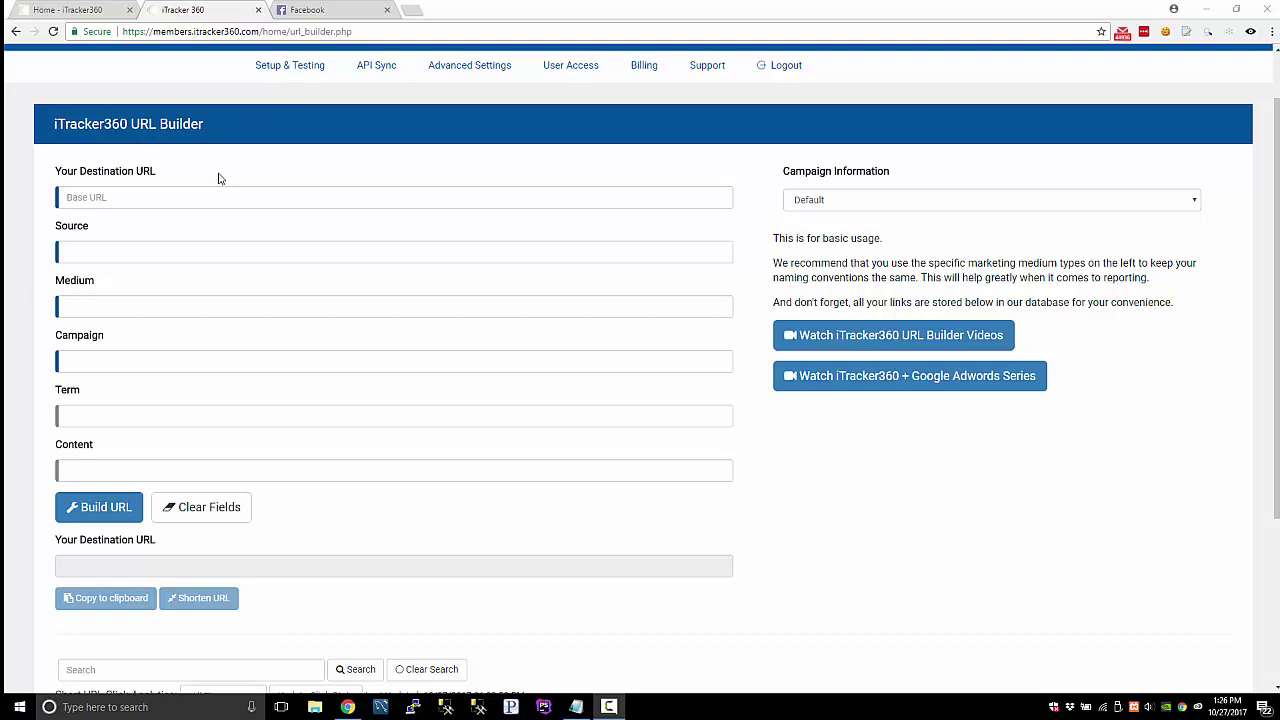
left_click(83, 12)
scroll(340, 235, "down", 2)
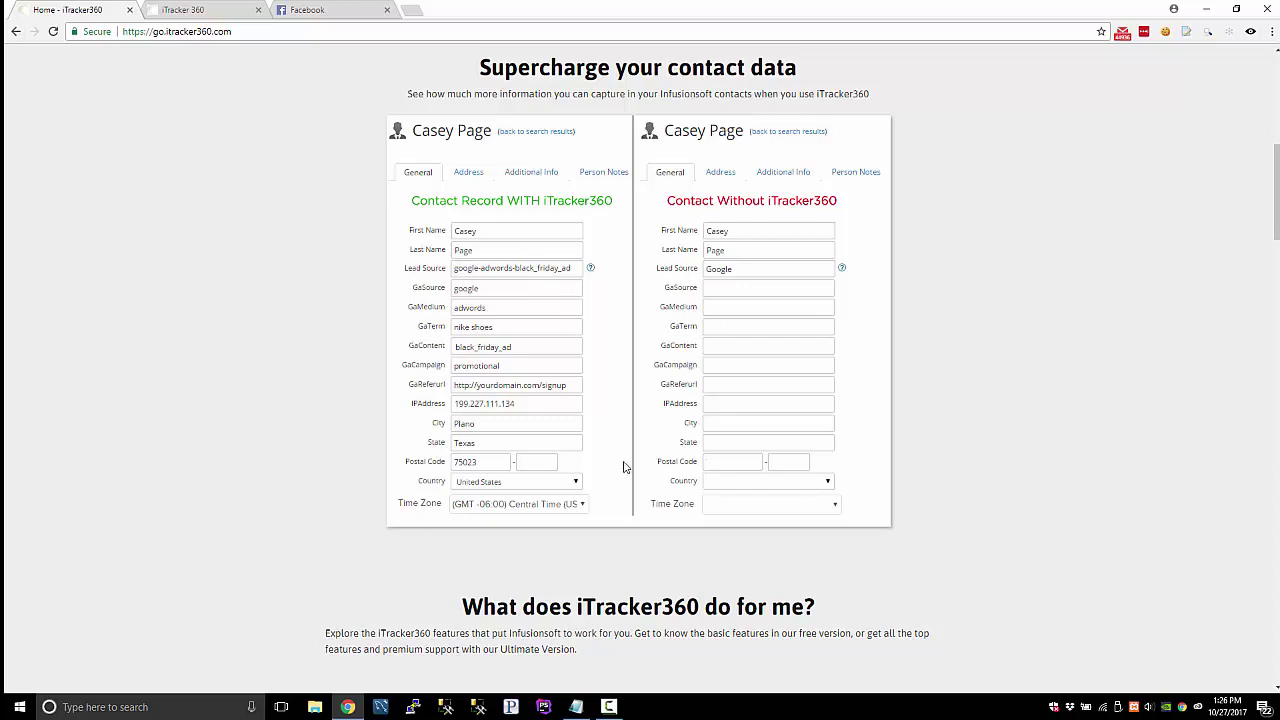
- Switch to Notepad and examine the source, medium and campaign parts of the four example Facebook lead sources
left_click(576, 707)
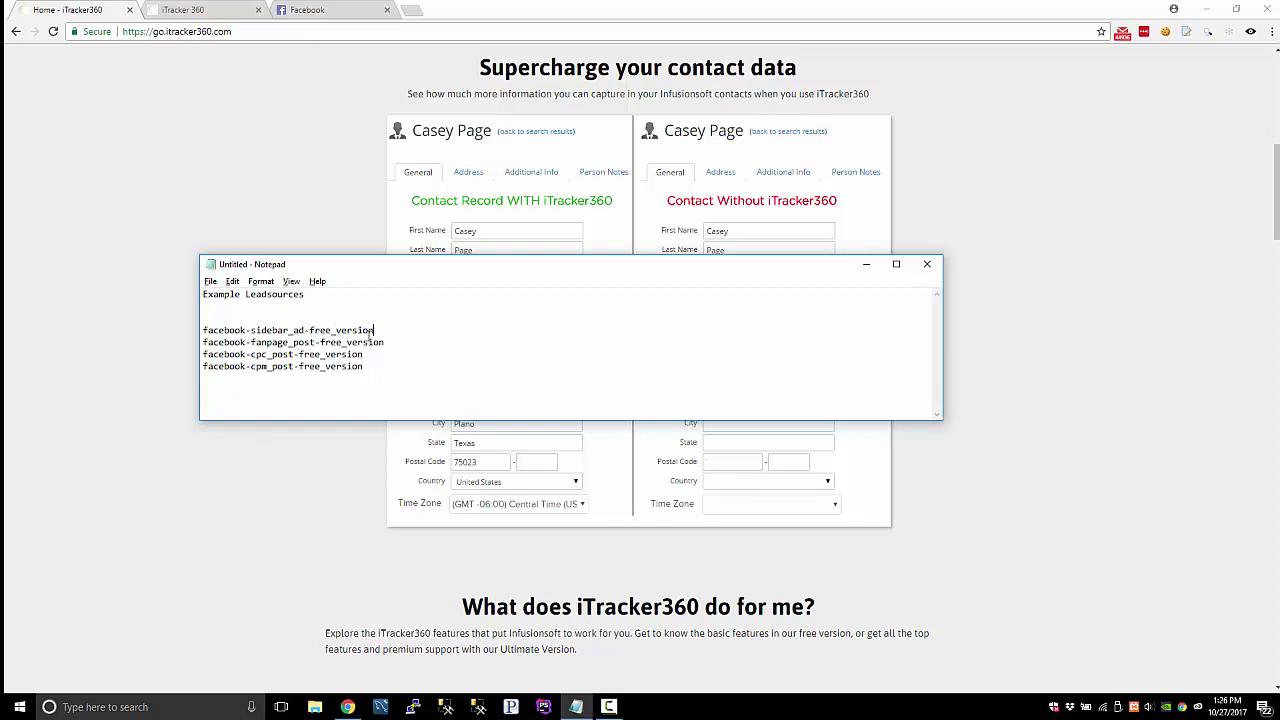
left_click(313, 329)
key("shift+Home")
key("shift+End")
left_click(291, 330)
left_click_drag(251, 330, 305, 330)
left_click_drag(257, 342, 284, 369)
left_click(371, 343)
left_click_drag(381, 370, 170, 333)
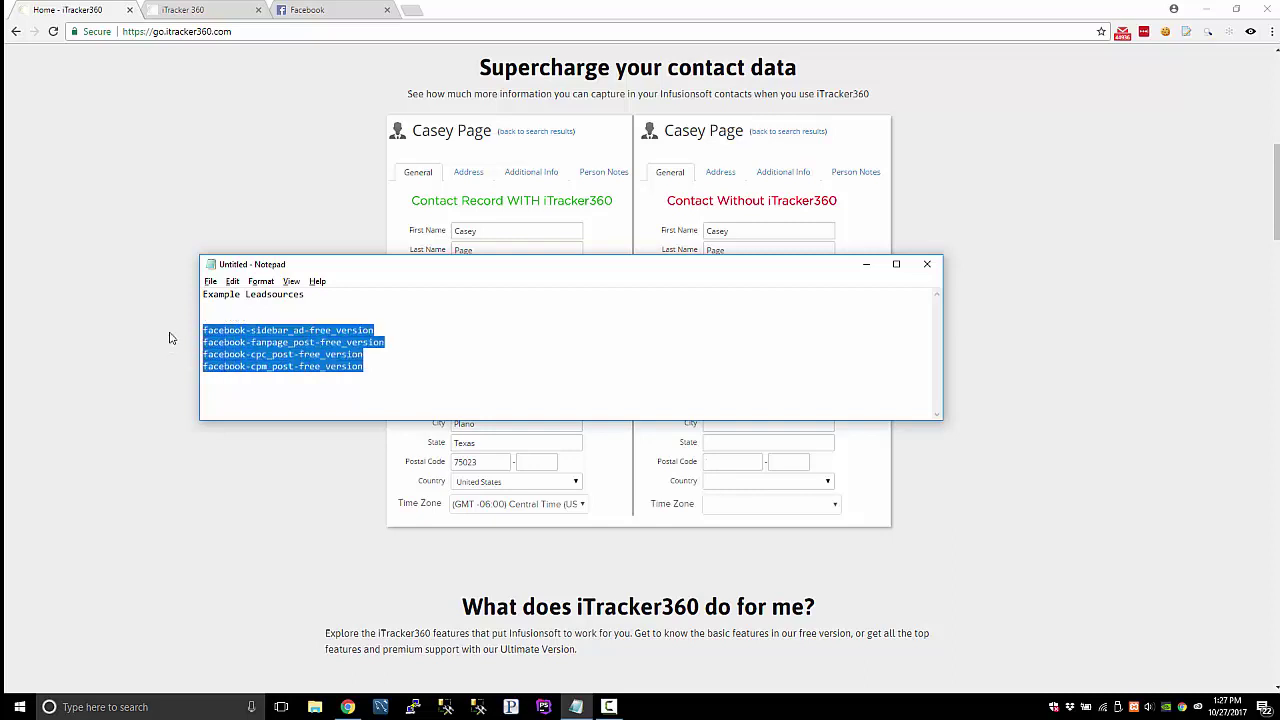
left_click(410, 364)
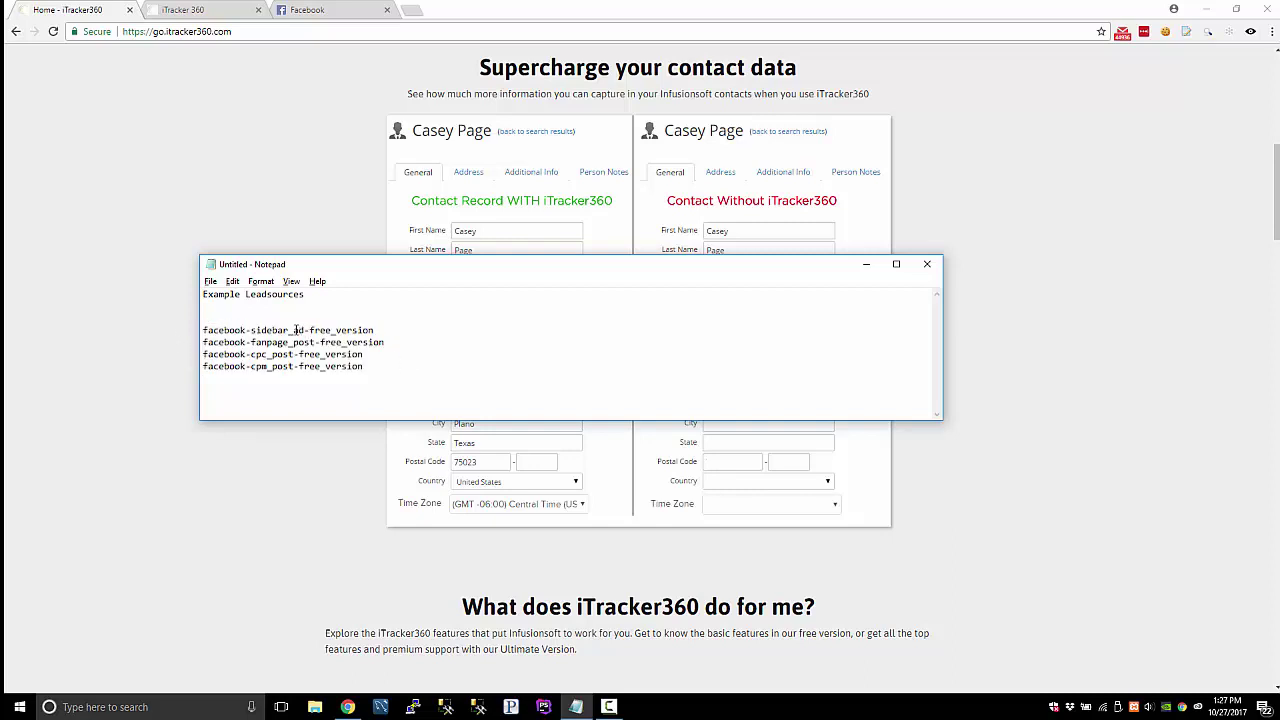
left_click_drag(232, 331, 389, 377)
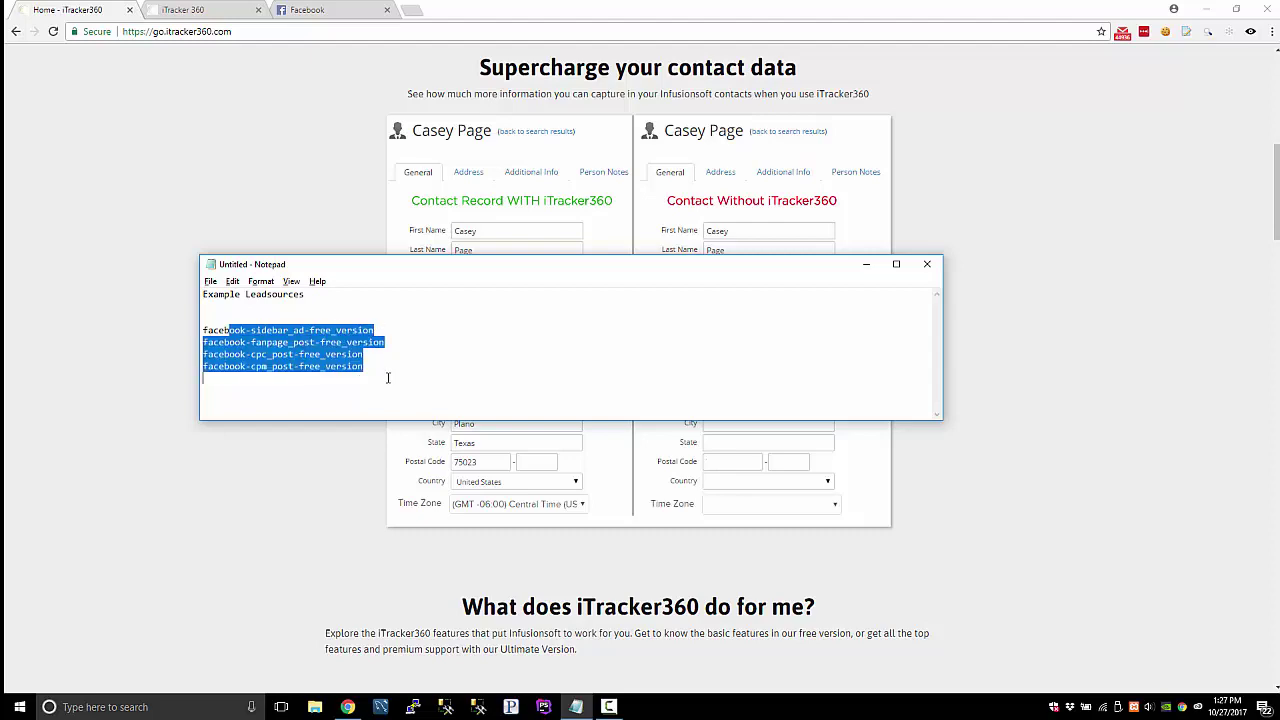
left_click(390, 378)
- Switch to the Facebook news feed and open the sponsored Rackspace post about getting started with Microsoft Azure
left_click(320, 12)
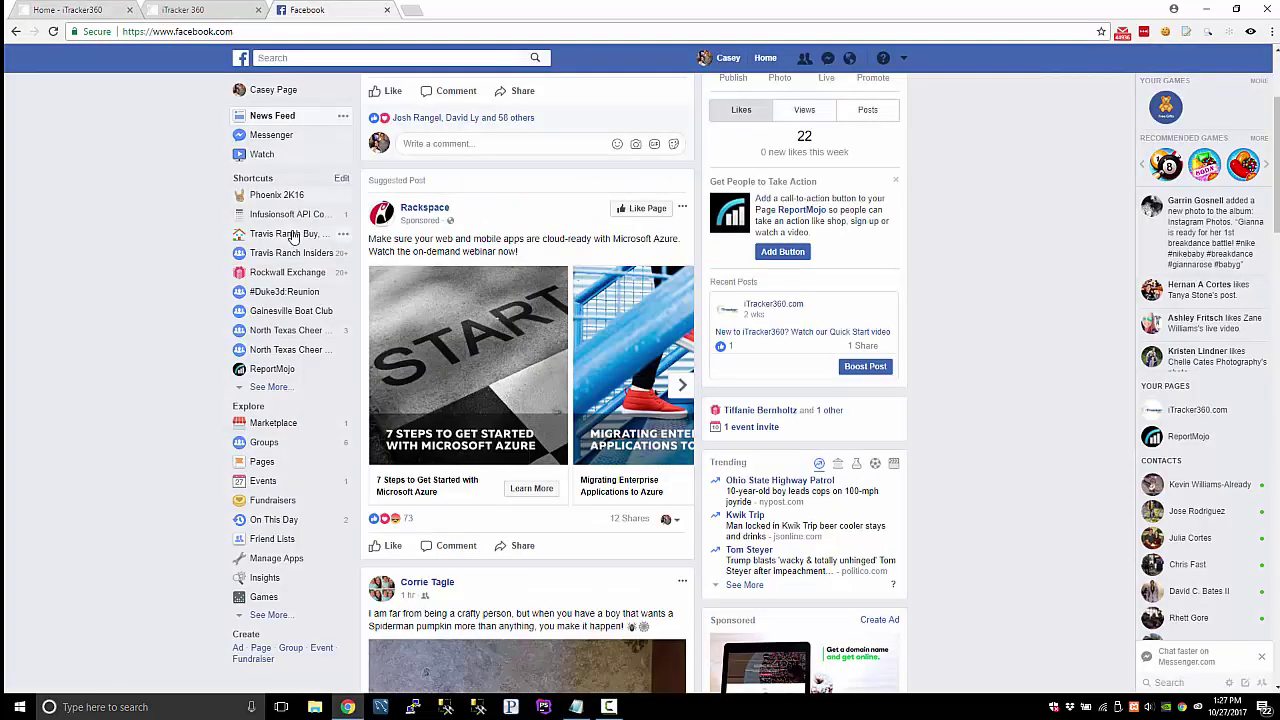
scroll(230, 270, "up", 3)
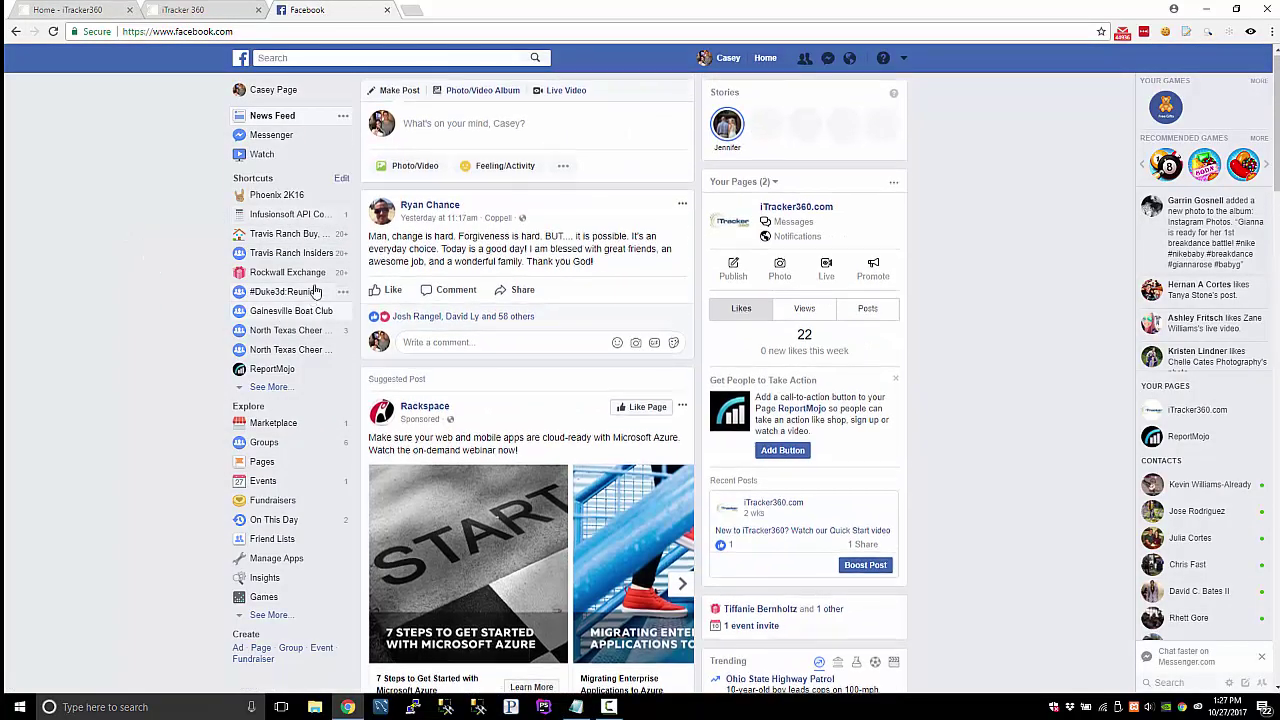
scroll(320, 286, "down", 3)
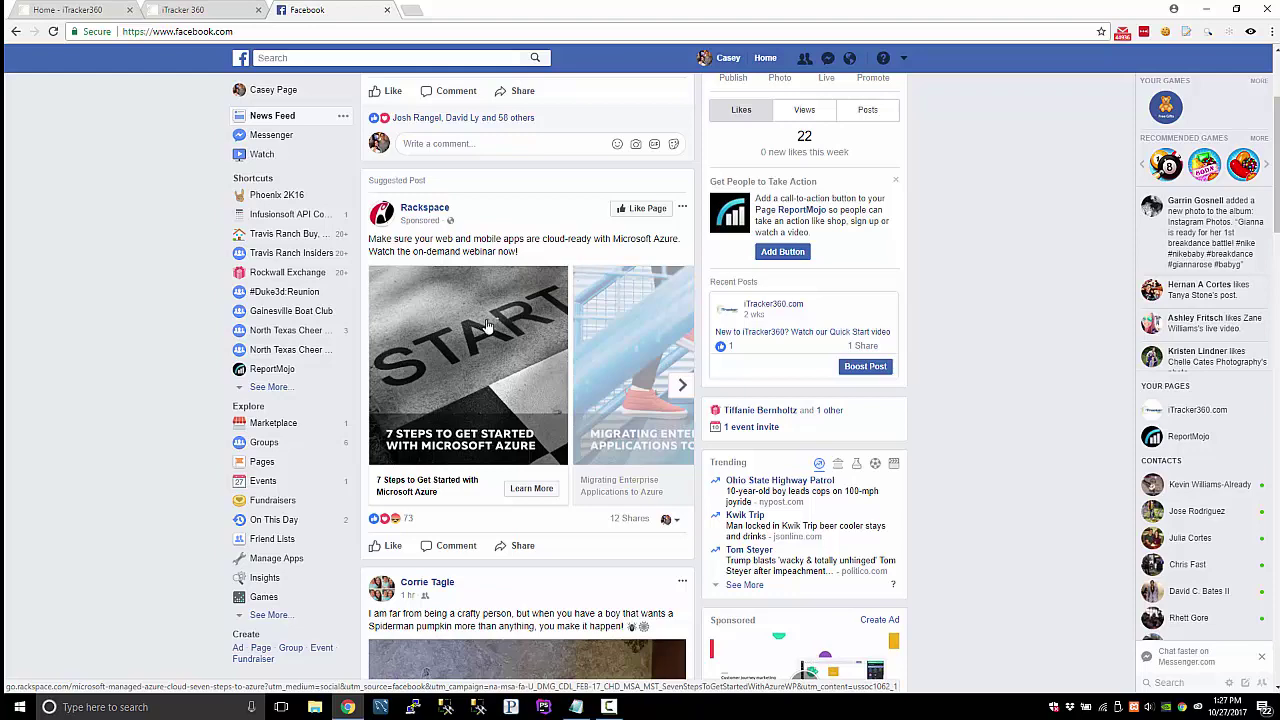
left_click(468, 346)
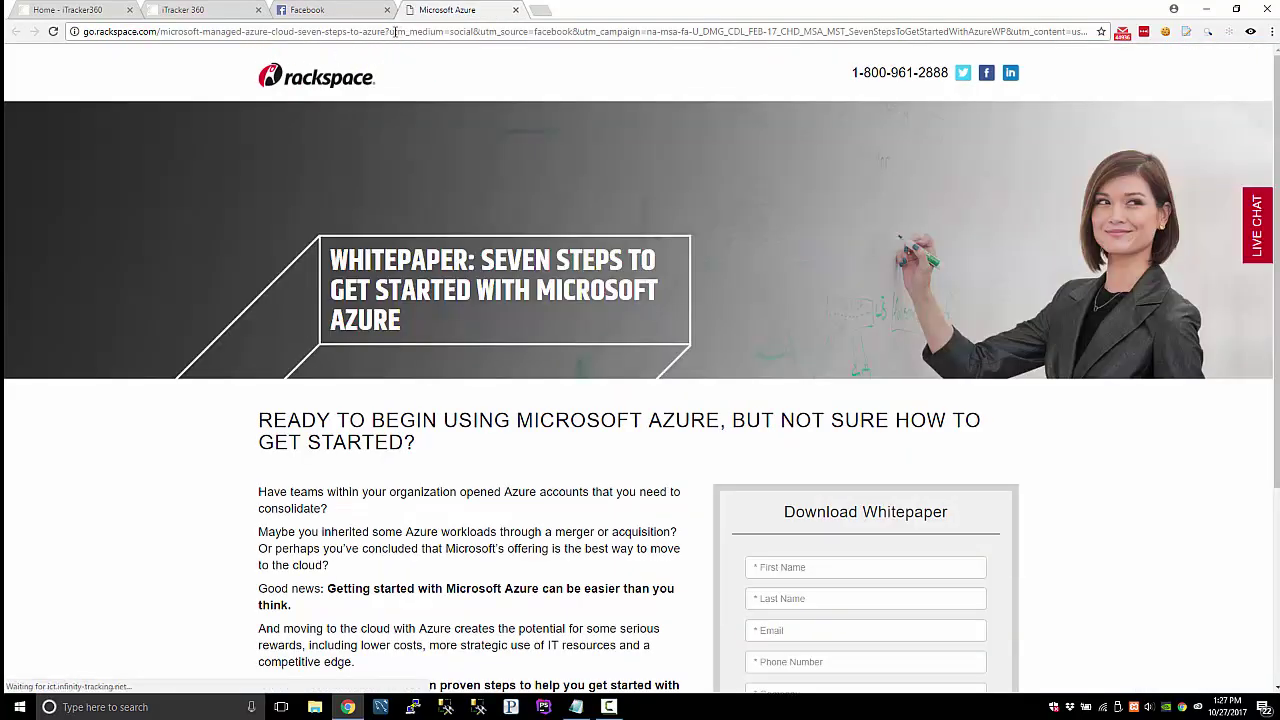
- Examine the utm_medium, utm_source, utm_campaign and utm_content parameters in the Rackspace page's URL and close the page
left_click_drag(389, 31, 510, 35)
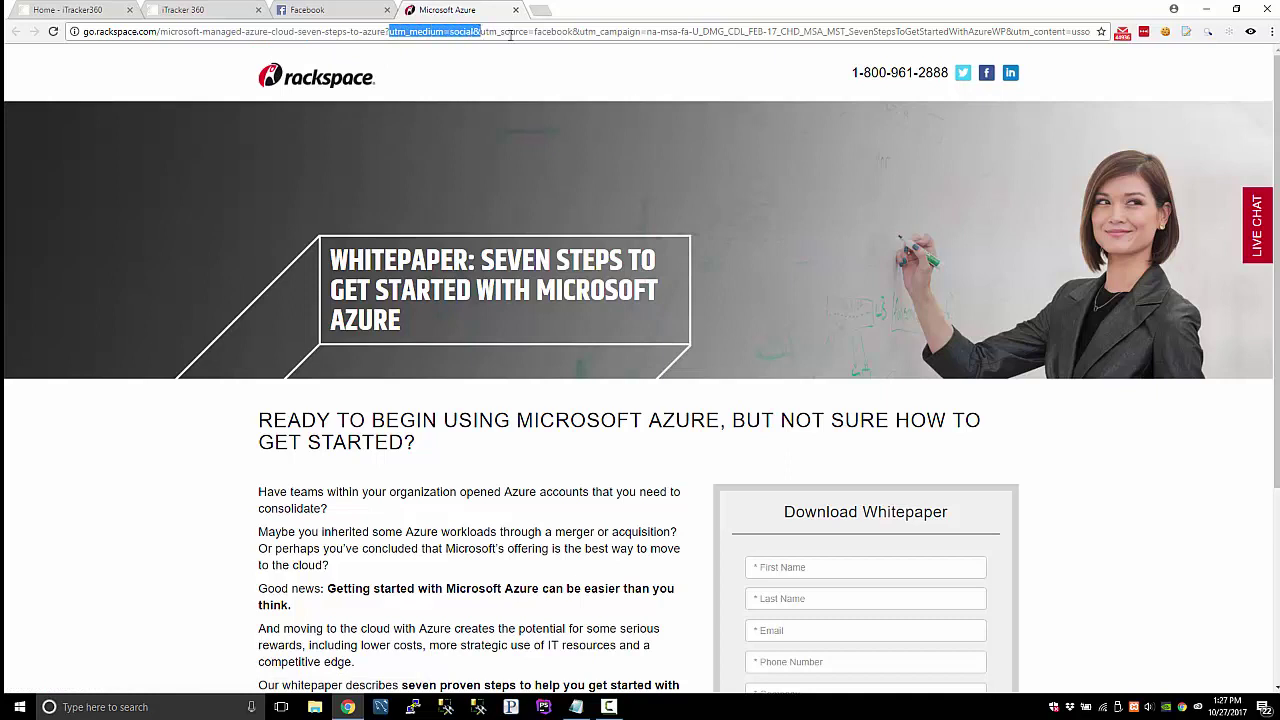
double_click(544, 32)
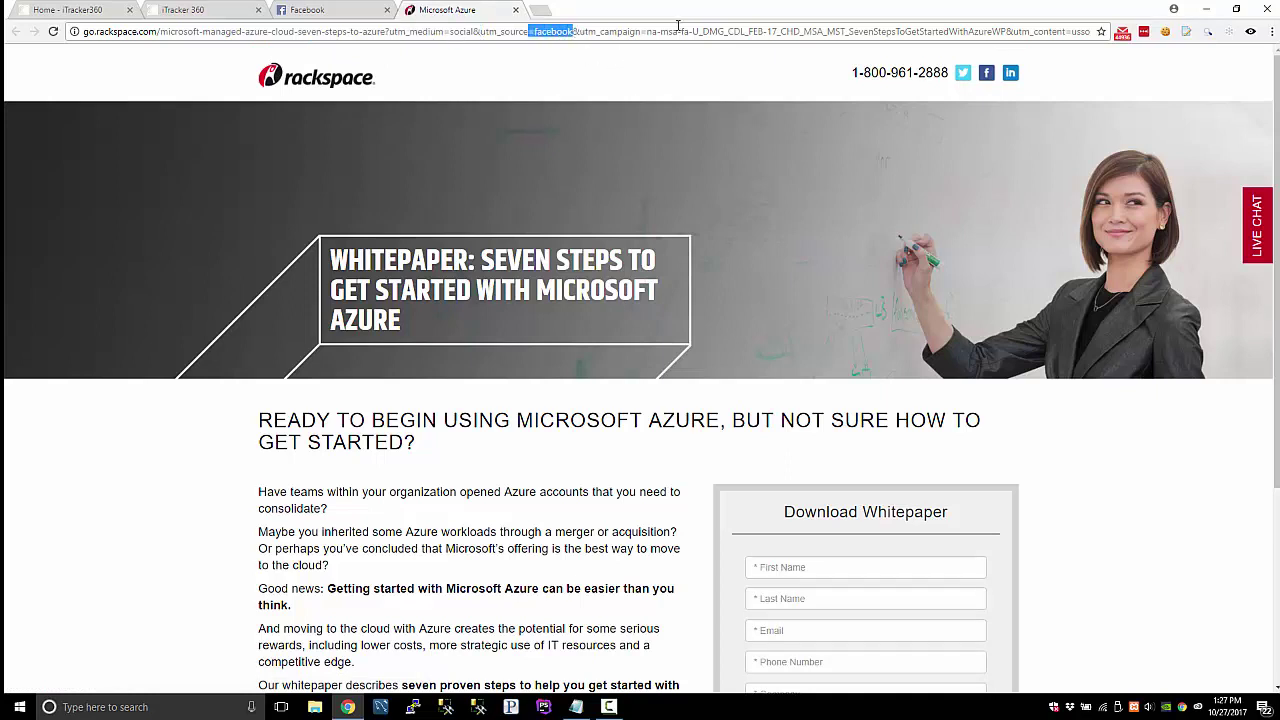
left_click(648, 28)
left_click_drag(648, 28, 1092, 34)
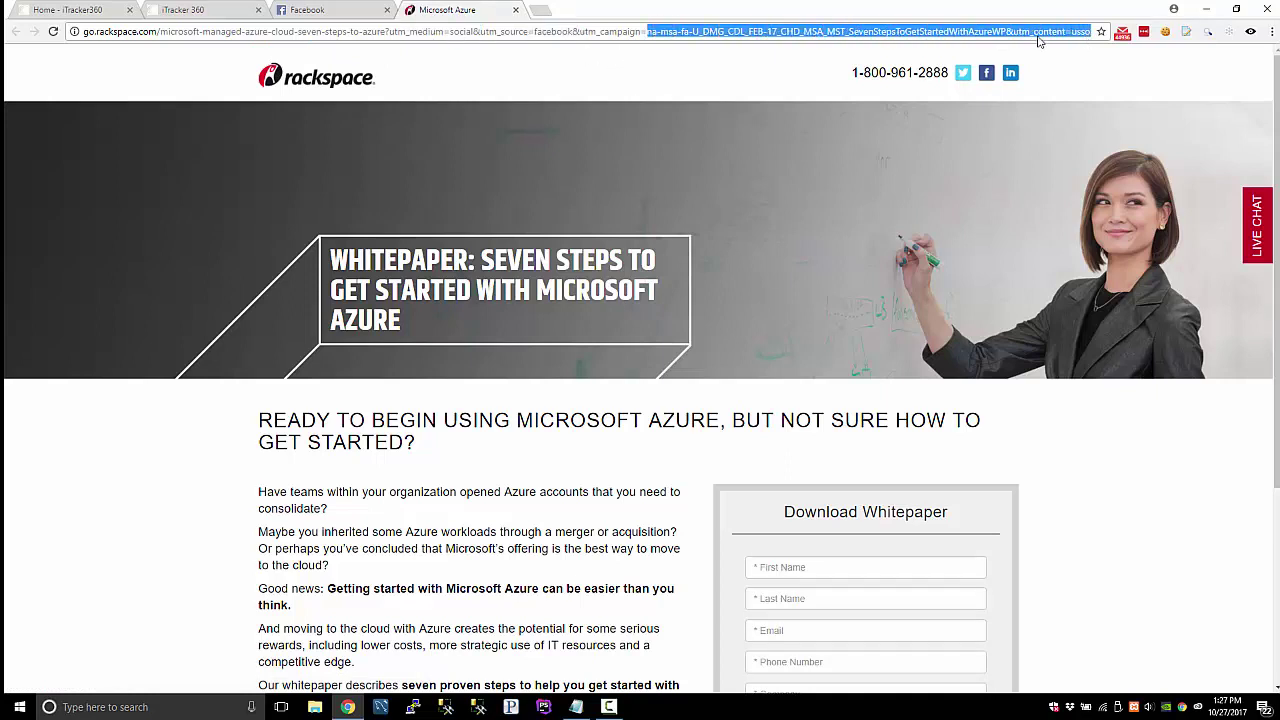
double_click(1030, 32)
left_click_drag(1012, 32, 1144, 32)
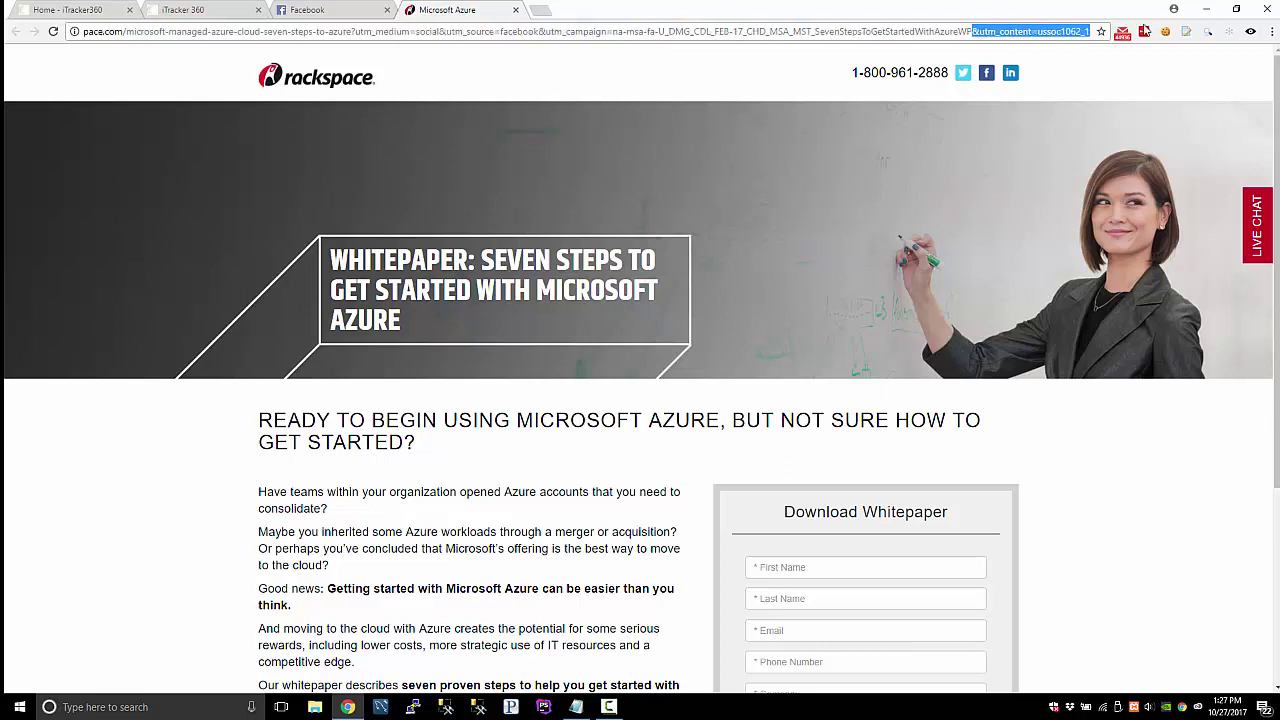
left_click_drag(492, 14, 525, 16)
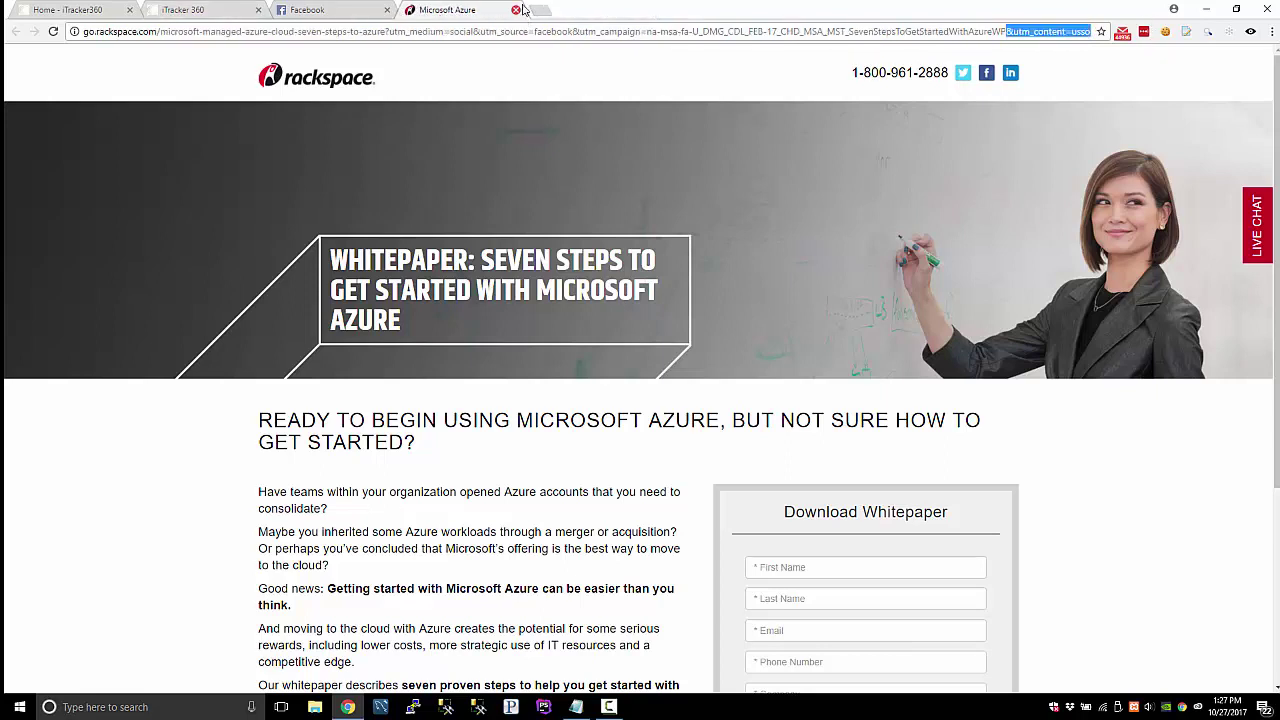
left_click(417, 32)
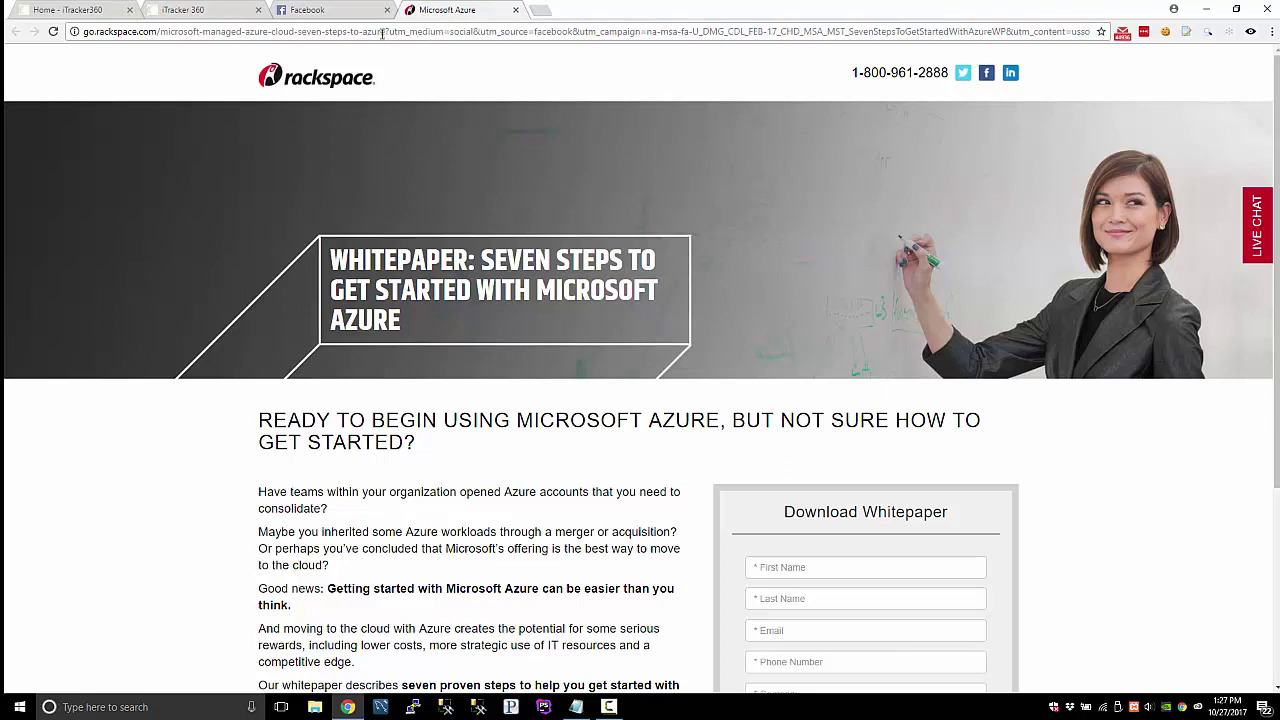
left_click_drag(392, 32, 742, 52)
left_click(691, 44)
left_click(517, 12)
- Look over the sponsored ads beside the Facebook news feed and close Facebook
scroll(200, 277, "down", 2)
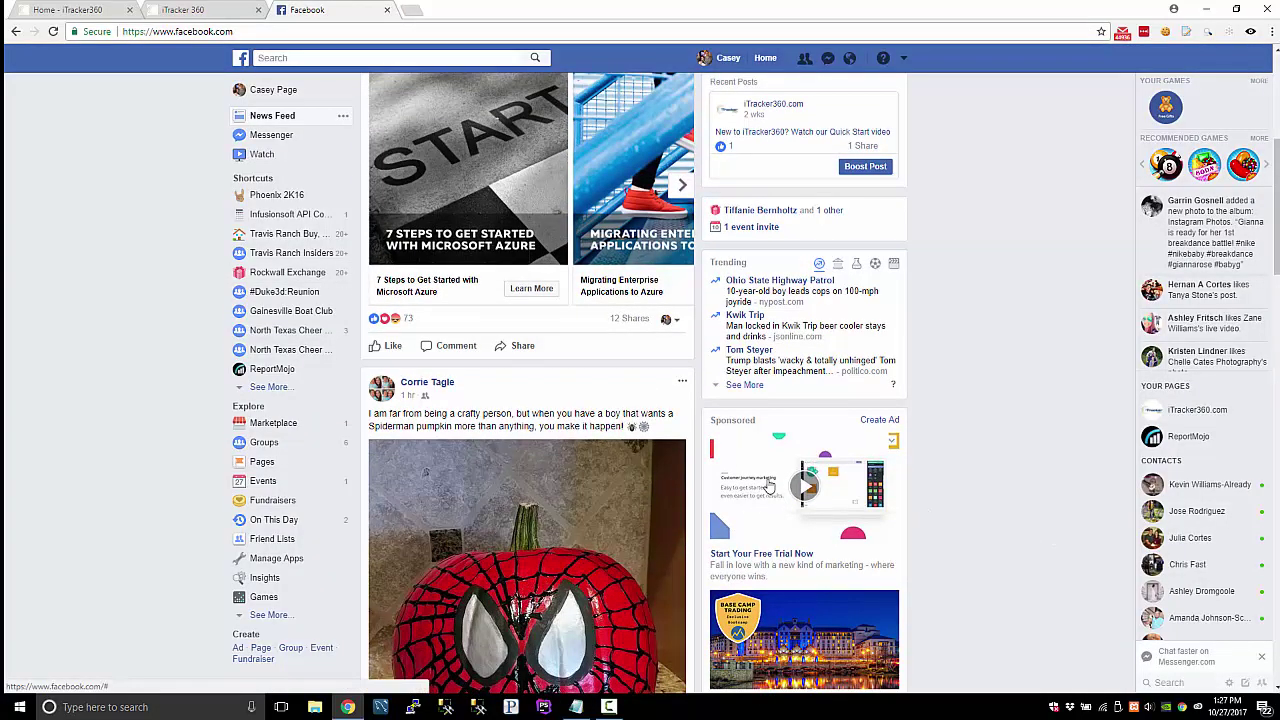
scroll(780, 488, "down", 1)
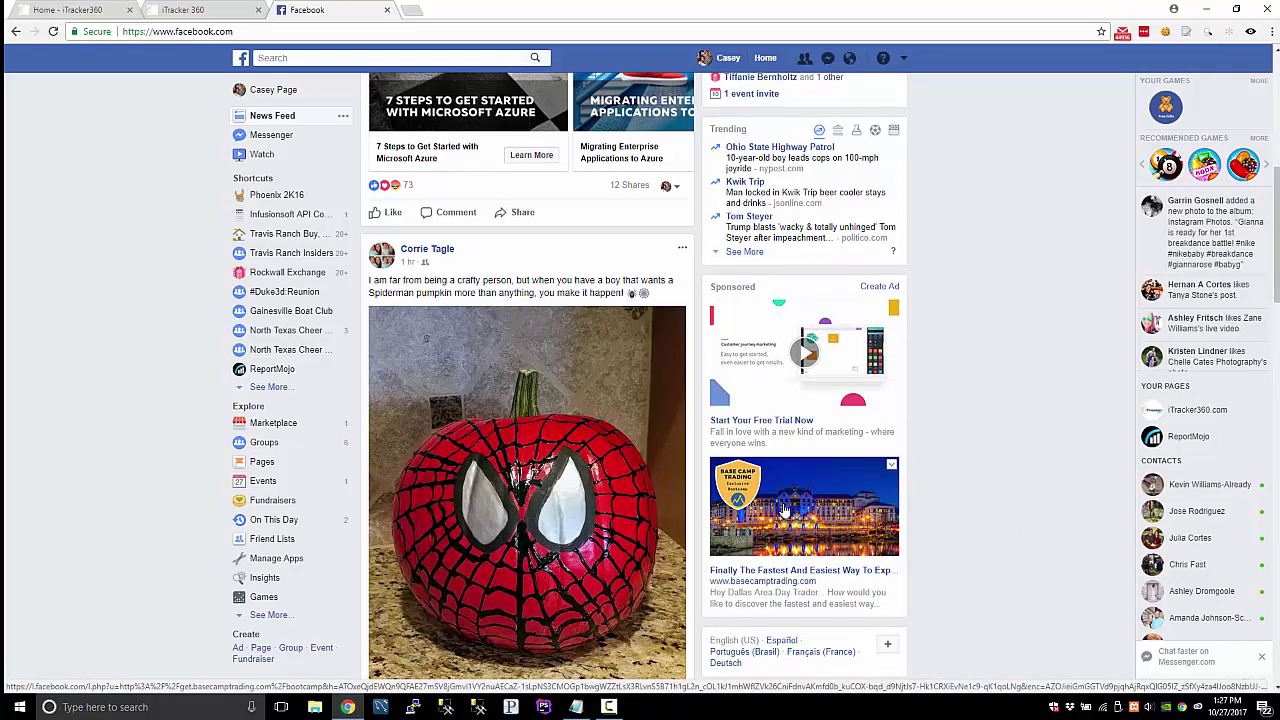
scroll(790, 510, "down", 1)
scroll(860, 512, "up", 2)
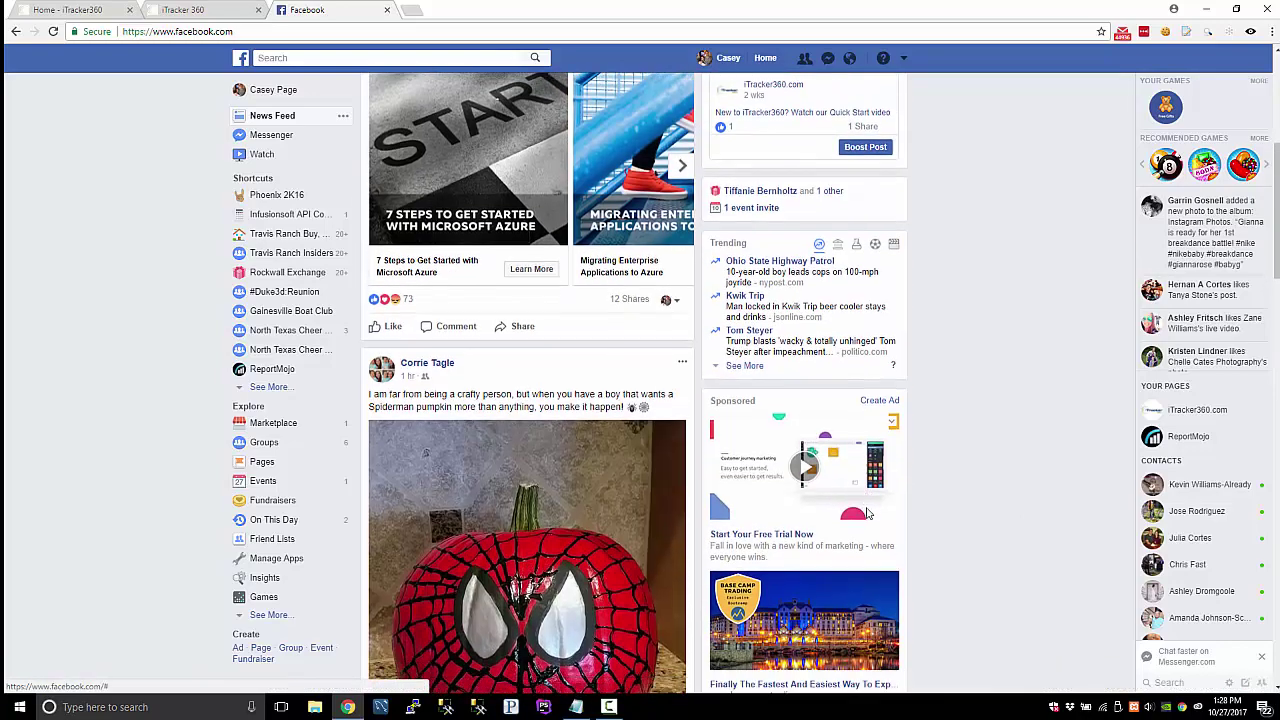
scroll(900, 500, "down", 2)
scroll(950, 495, "down", 4)
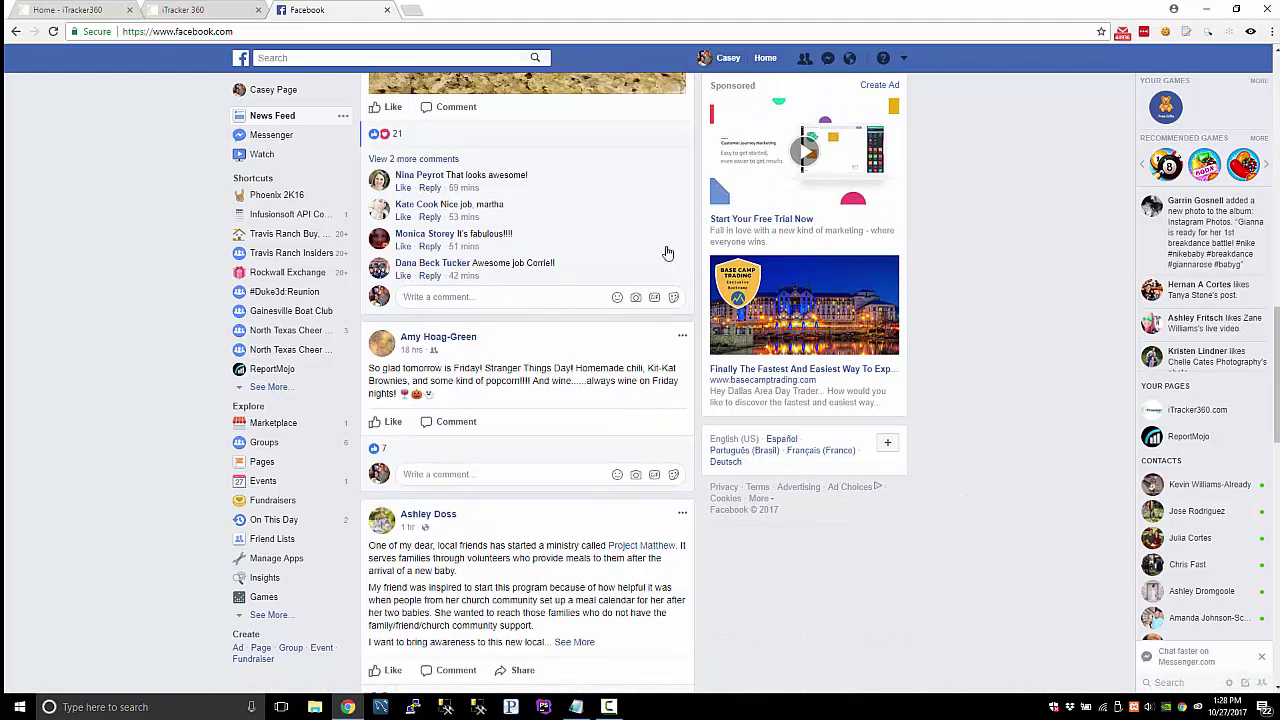
left_click(387, 10)
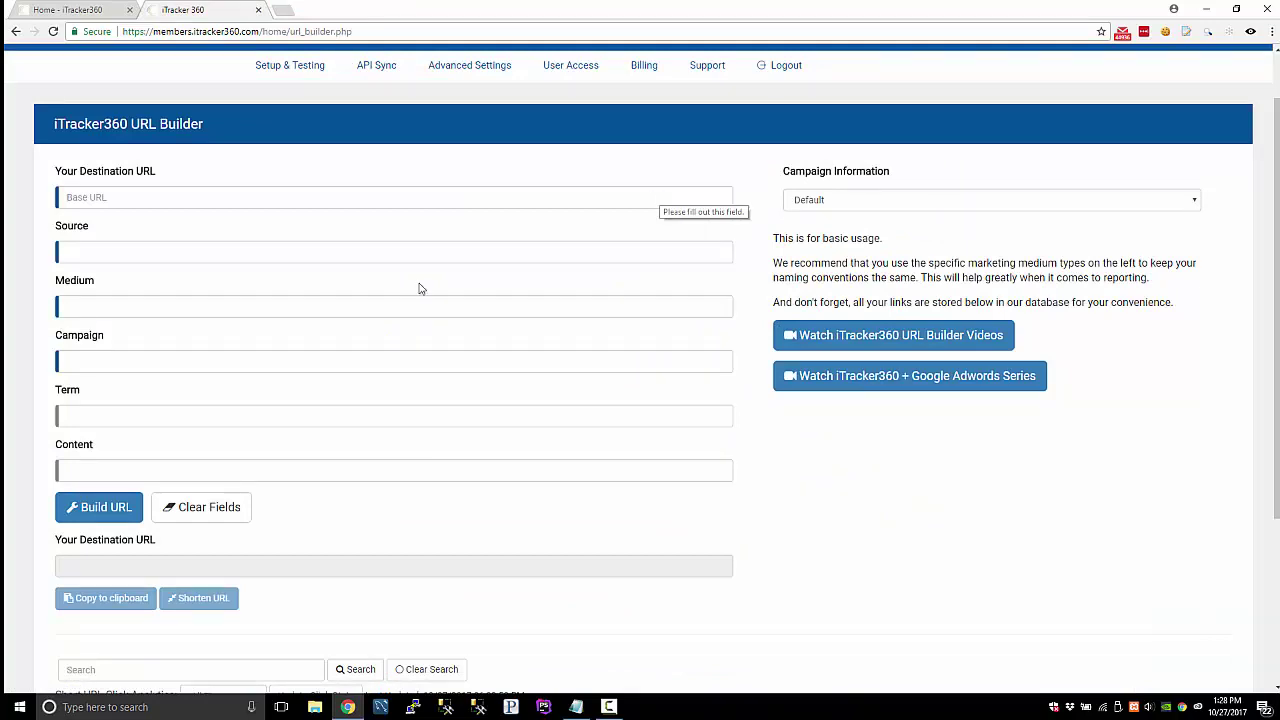
- Load the saved sidebar_ad link into the URL builder and review its destination URL, term and content values
scroll(223, 331, "down", 3)
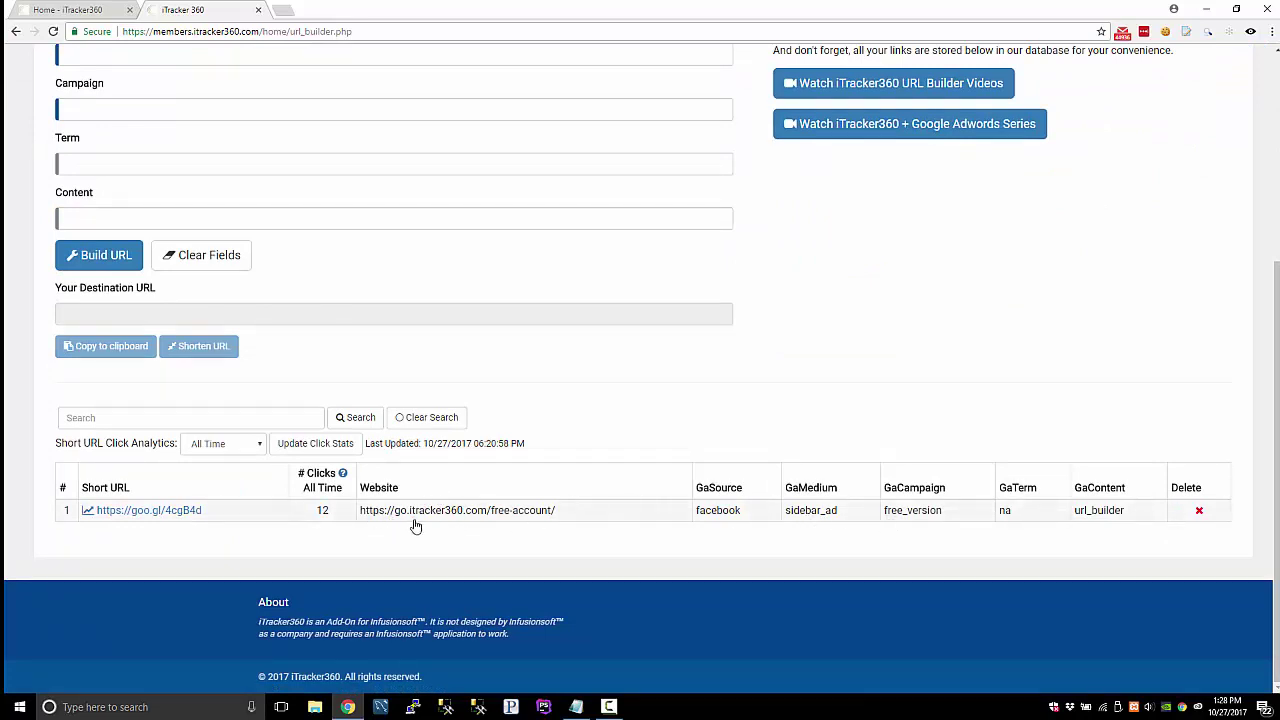
left_click(520, 514)
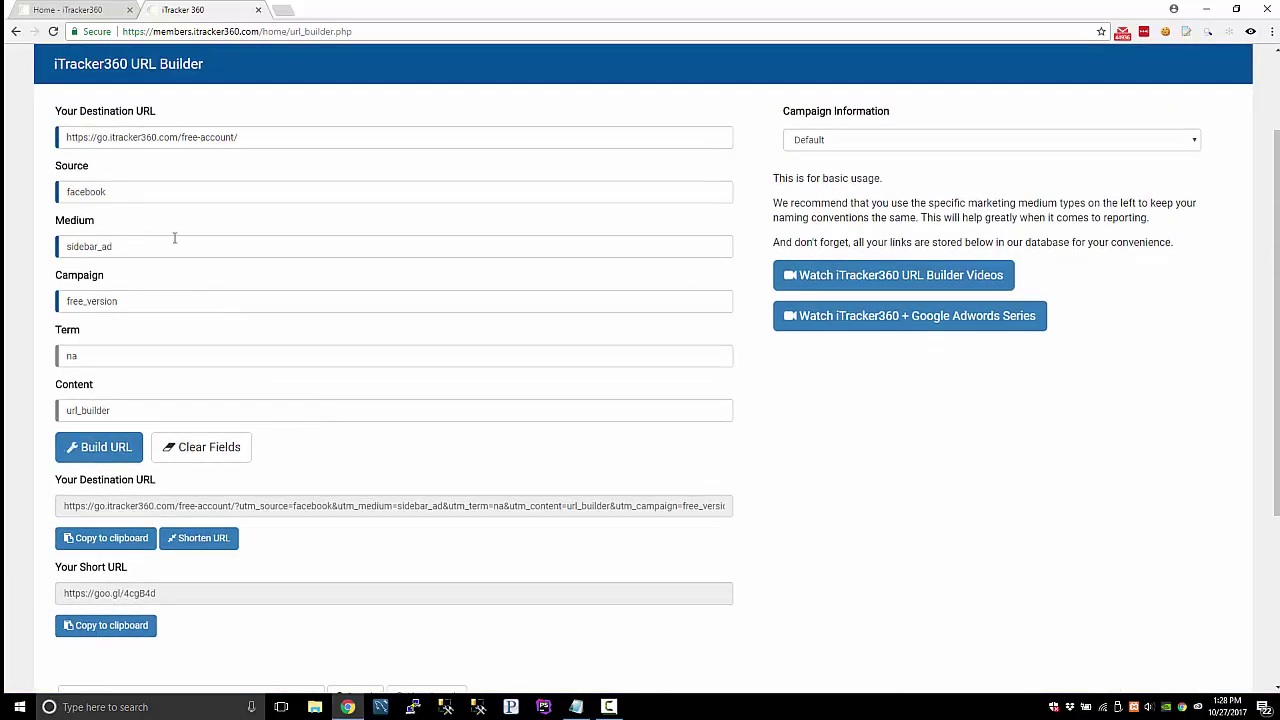
left_click_drag(256, 138, 90, 133)
left_click_drag(262, 139, 43, 138)
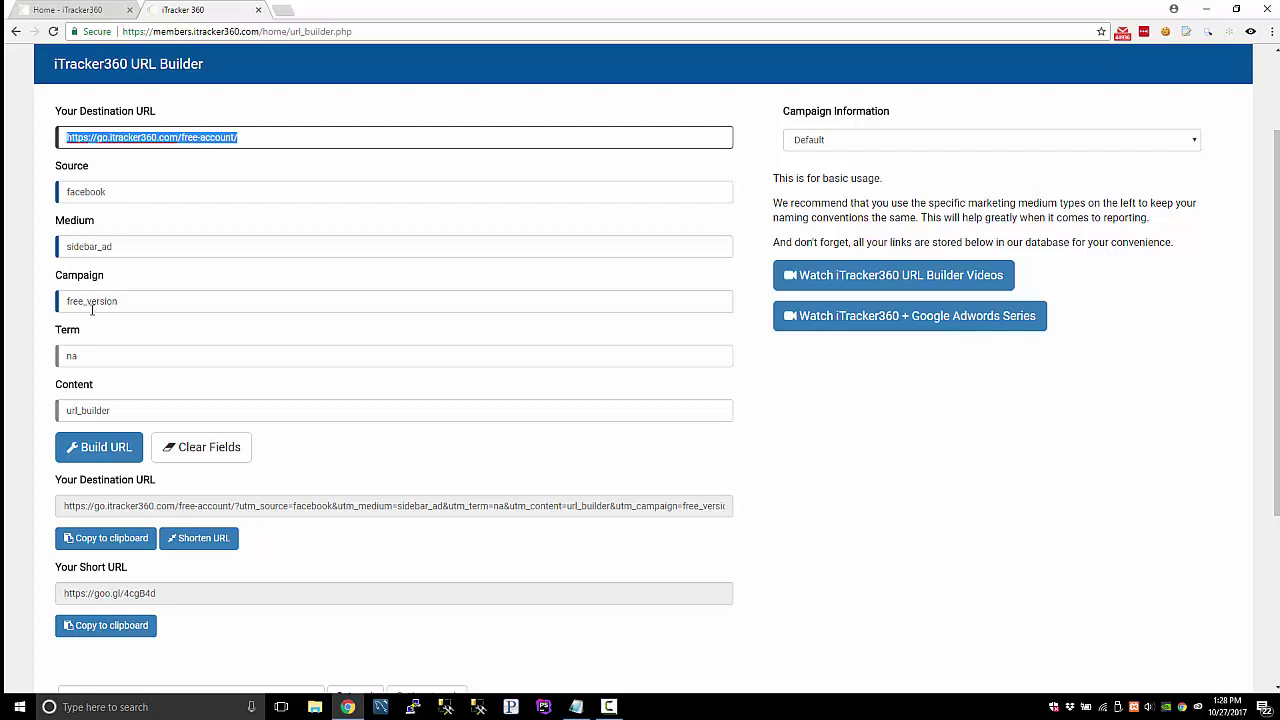
scroll(92, 310, "down", 3)
left_click_drag(82, 222, 40, 234)
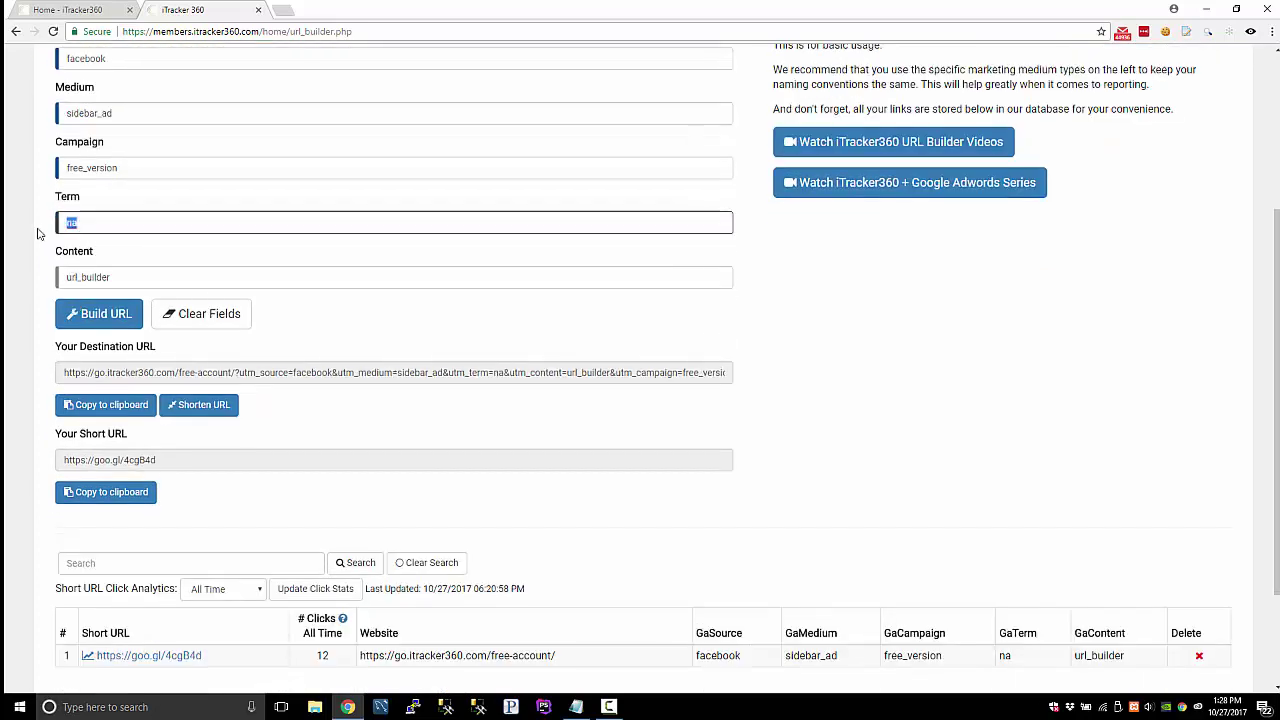
left_click_drag(140, 276, 120, 251)
left_click(128, 260)
scroll(165, 260, "down", 3)
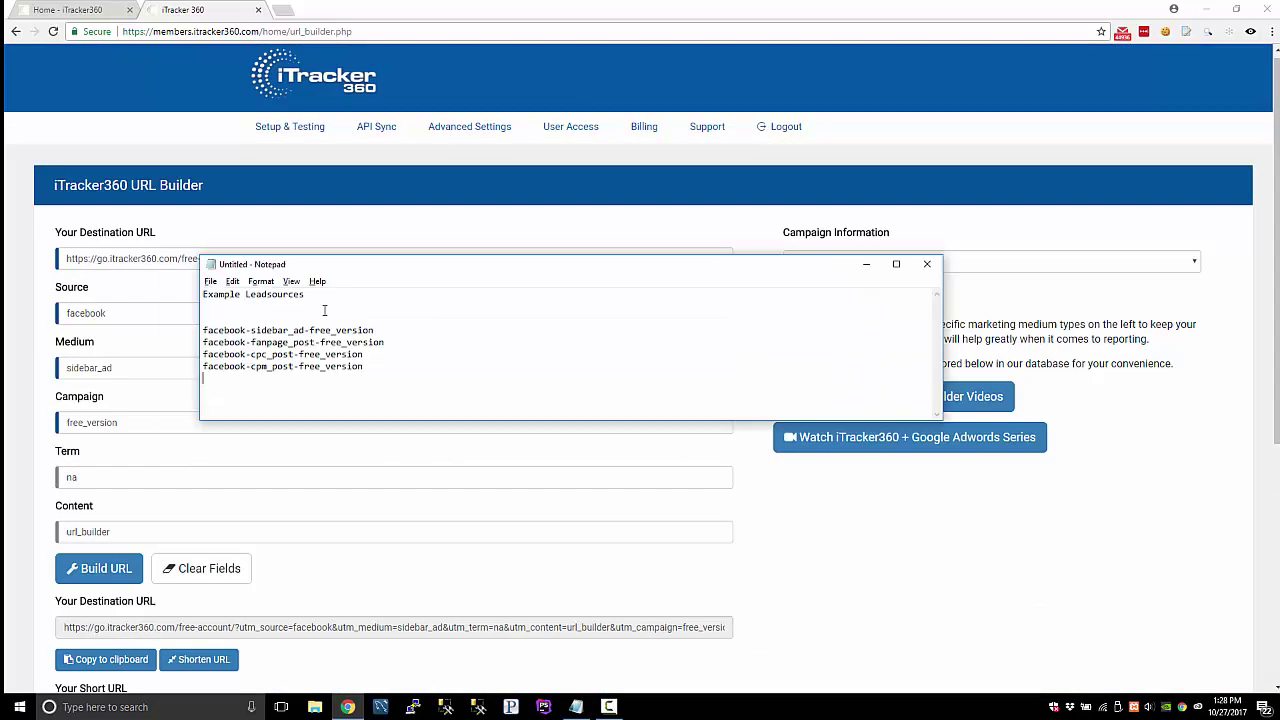
- Set the medium to fanpage_post, taken from the Notepad lead source list, and build the tracking URL
left_click(291, 330)
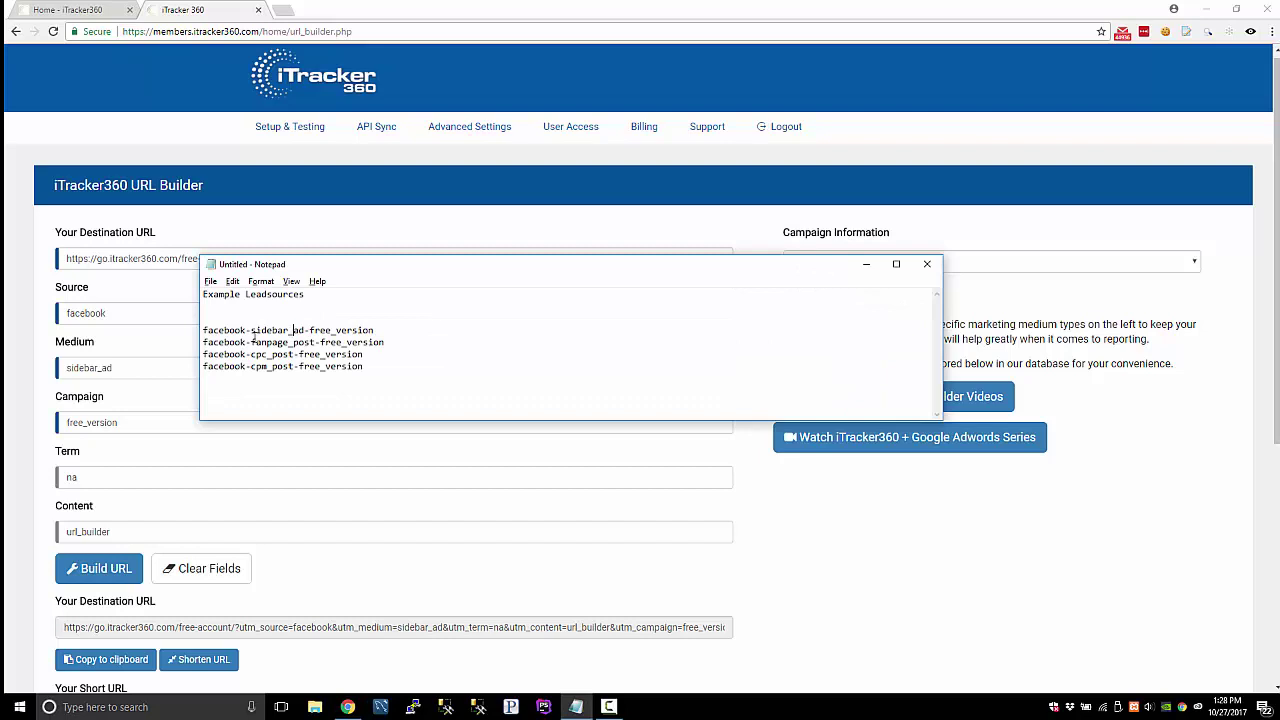
left_click_drag(251, 342, 312, 345)
left_click(134, 363)
double_click(134, 366)
type("fanpage_post")
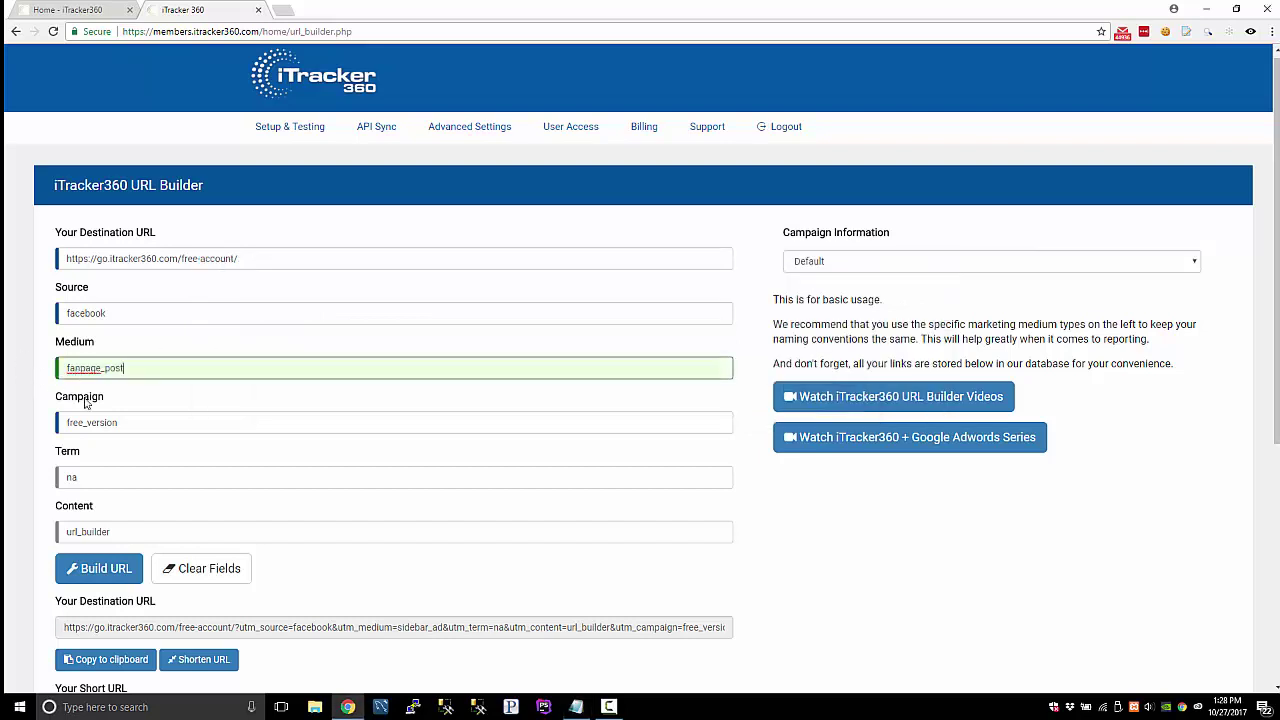
left_click(92, 572)
- Replace the medium with cpc_post from the Notepad list, build the tracking URL and check the saved links
key("alt+Tab")
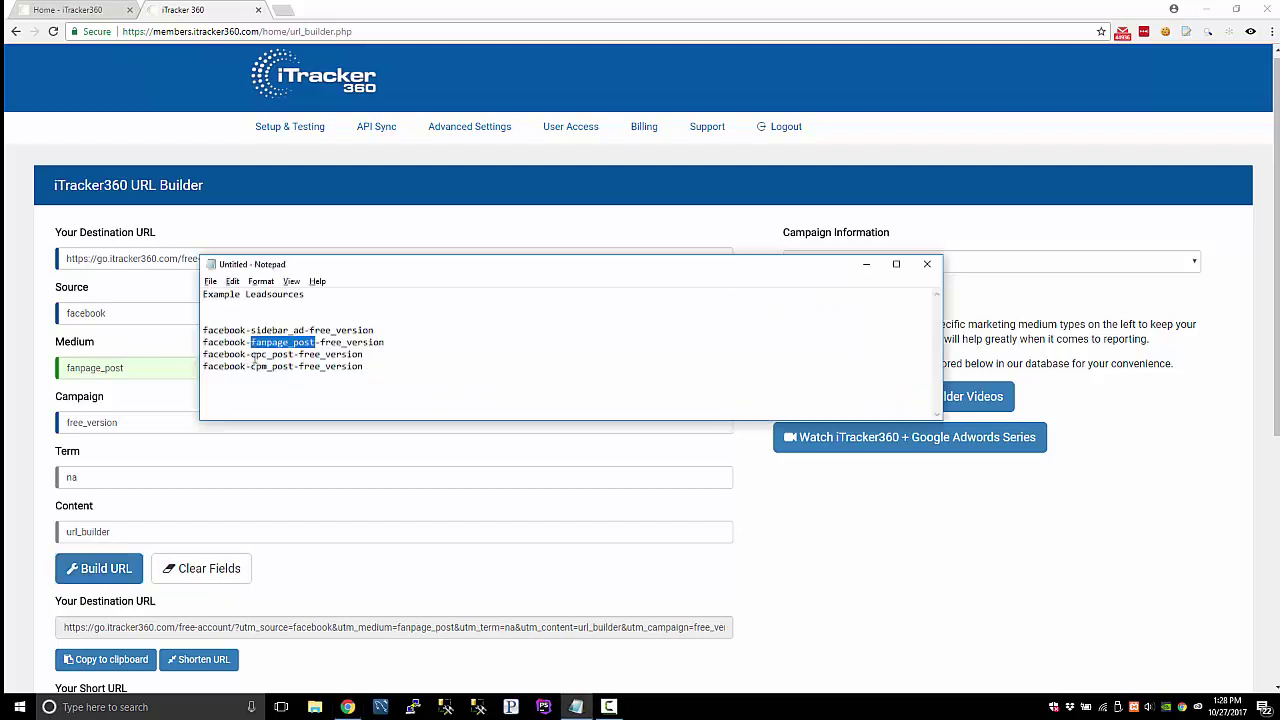
left_click_drag(252, 355, 280, 355)
left_click(143, 378)
double_click(143, 370)
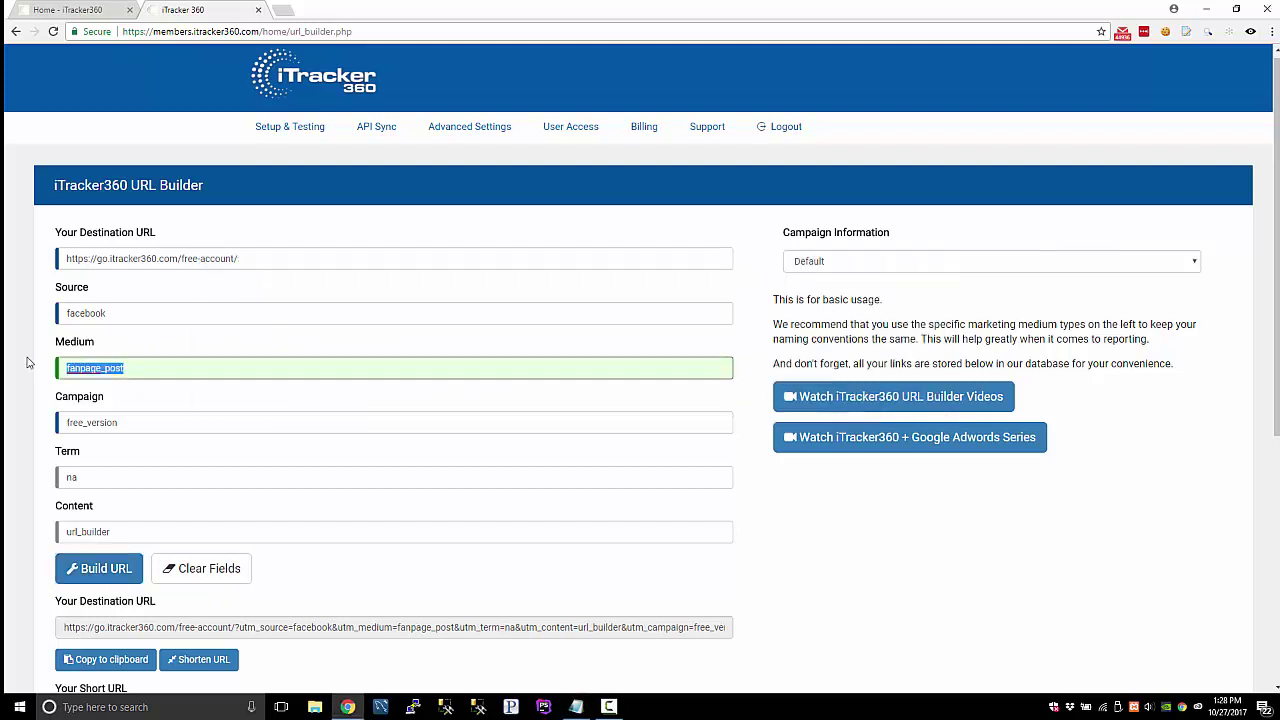
type("cpc_post")
left_click(97, 570)
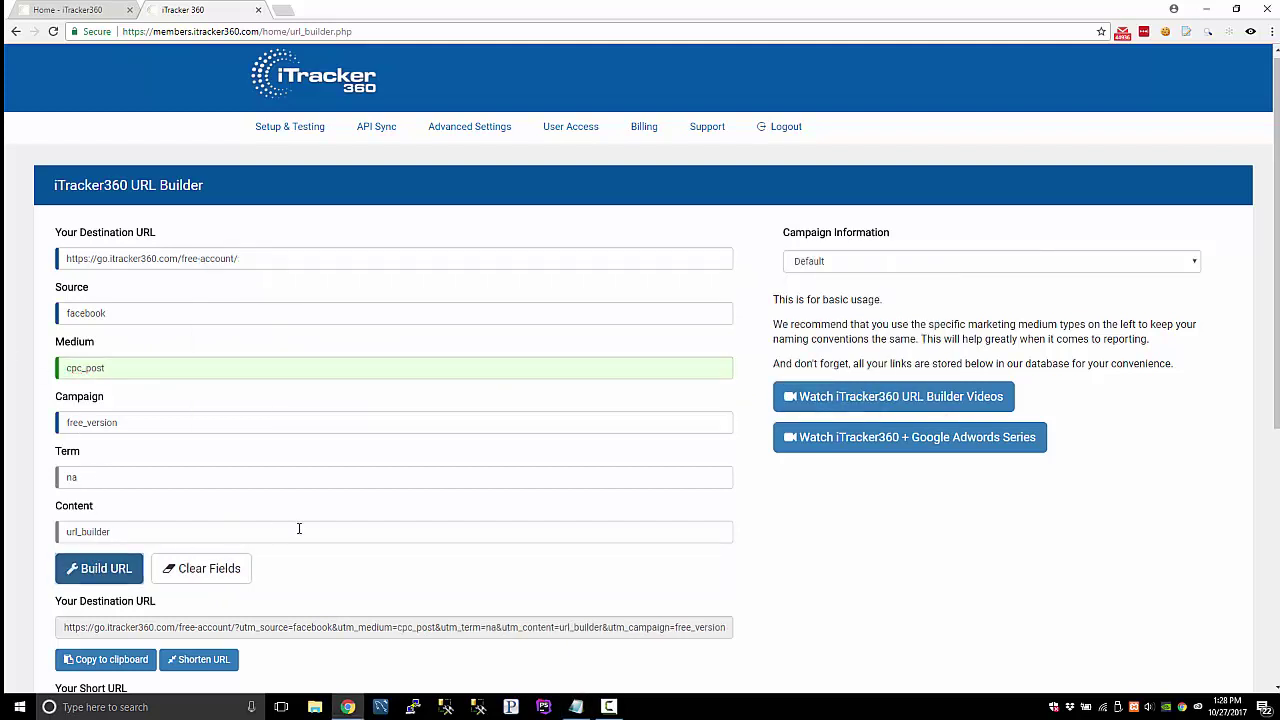
scroll(257, 531, "down", 5)
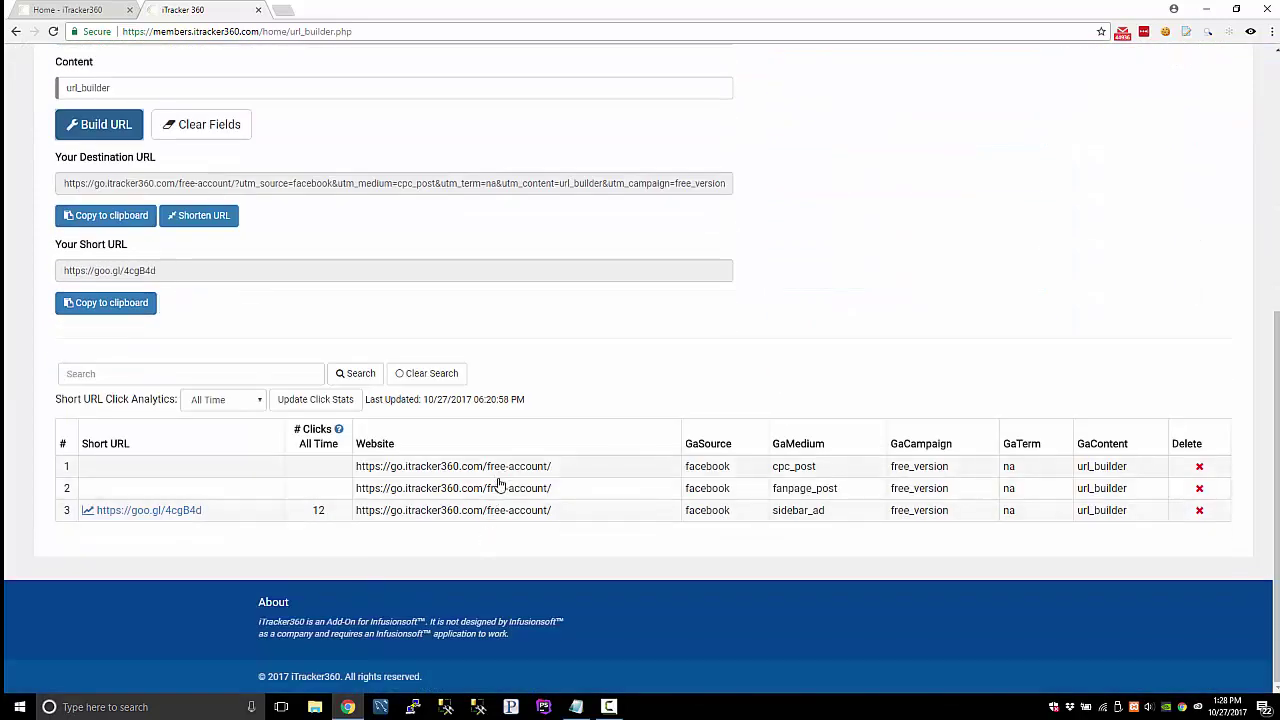
- Replace the medium with cpm_post from the Notepad lead source list, build the tracking URL and check the saved links
key("alt+Tab")
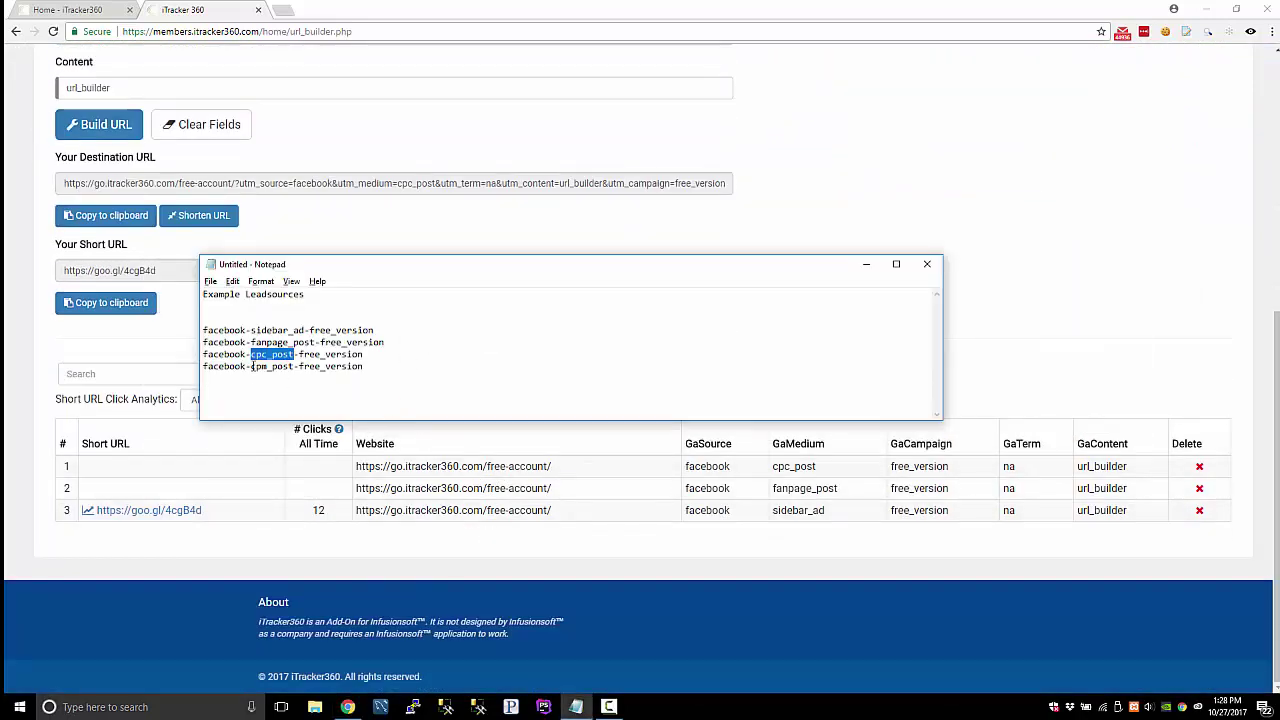
left_click_drag(251, 366, 298, 364)
key("ctrl+c")
key("alt+Tab")
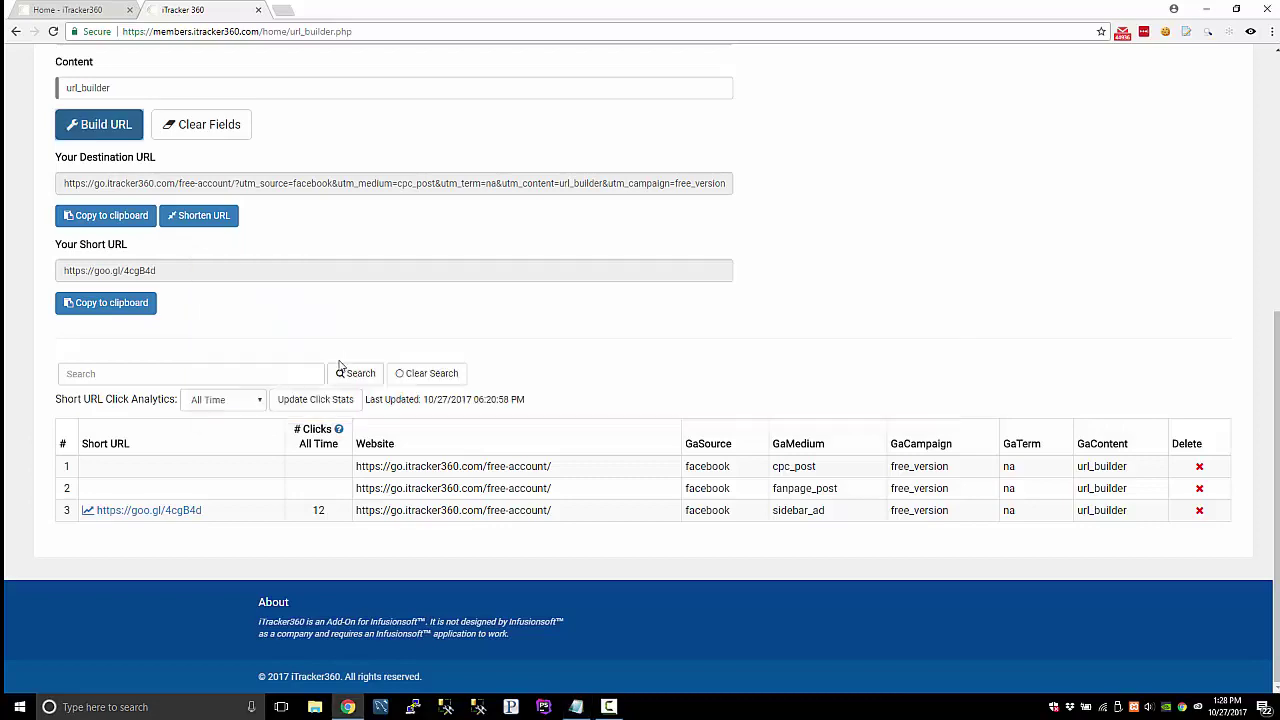
scroll(337, 369, "up", 5)
double_click(90, 258)
key("ctrl+v")
left_click(100, 457)
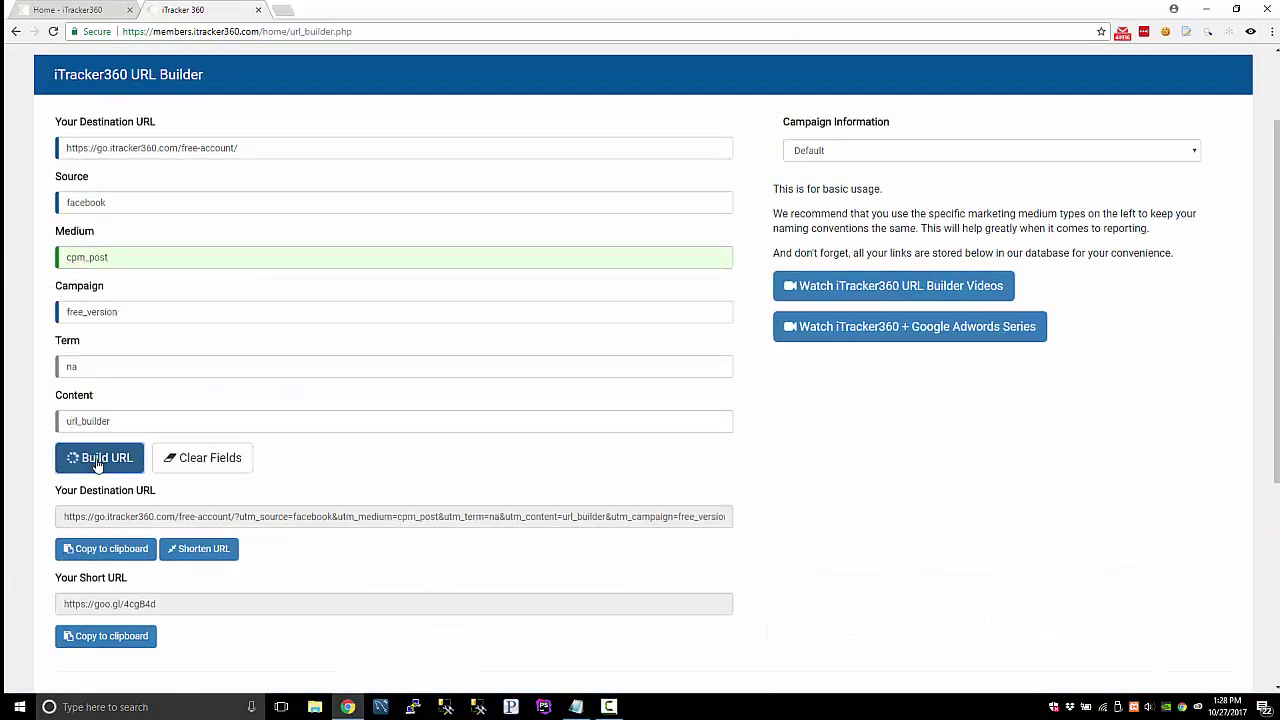
scroll(180, 480, "down", 4)
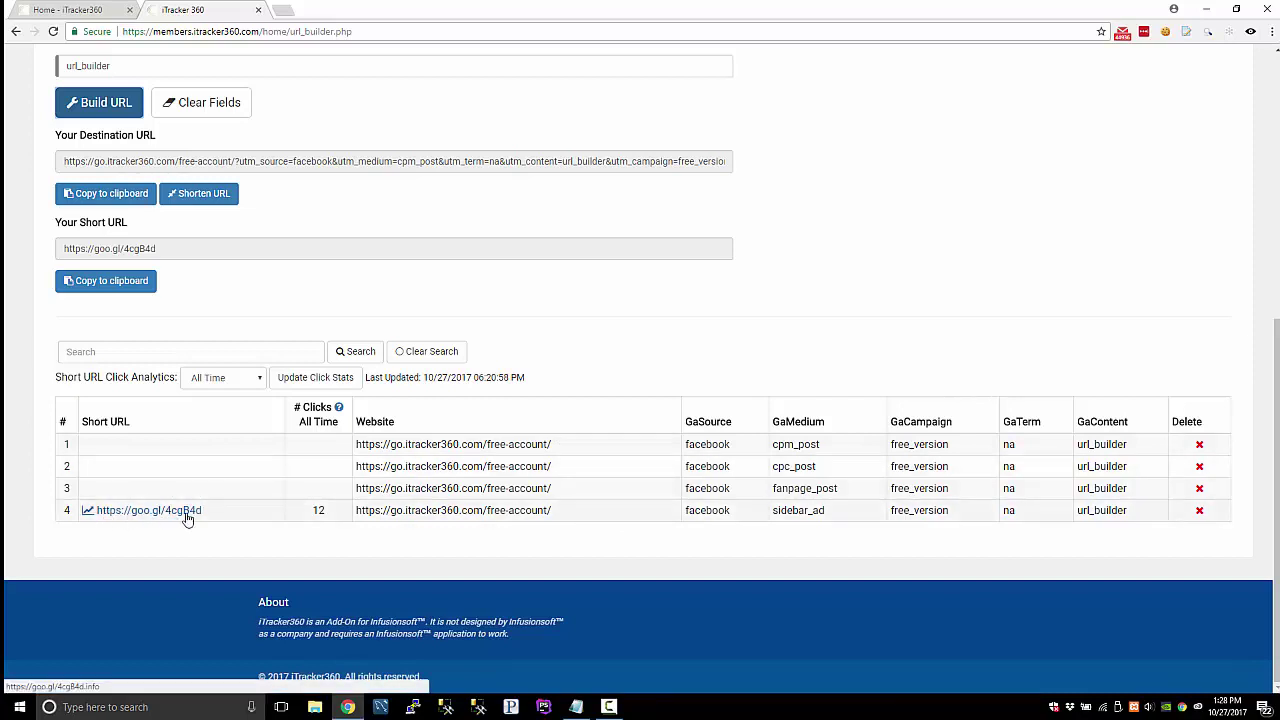
- Review the saved sidebar_ad link, load the cpm_post link into the URL builder and shorten its URL
left_click(318, 514)
scroll(328, 519, "down", 5)
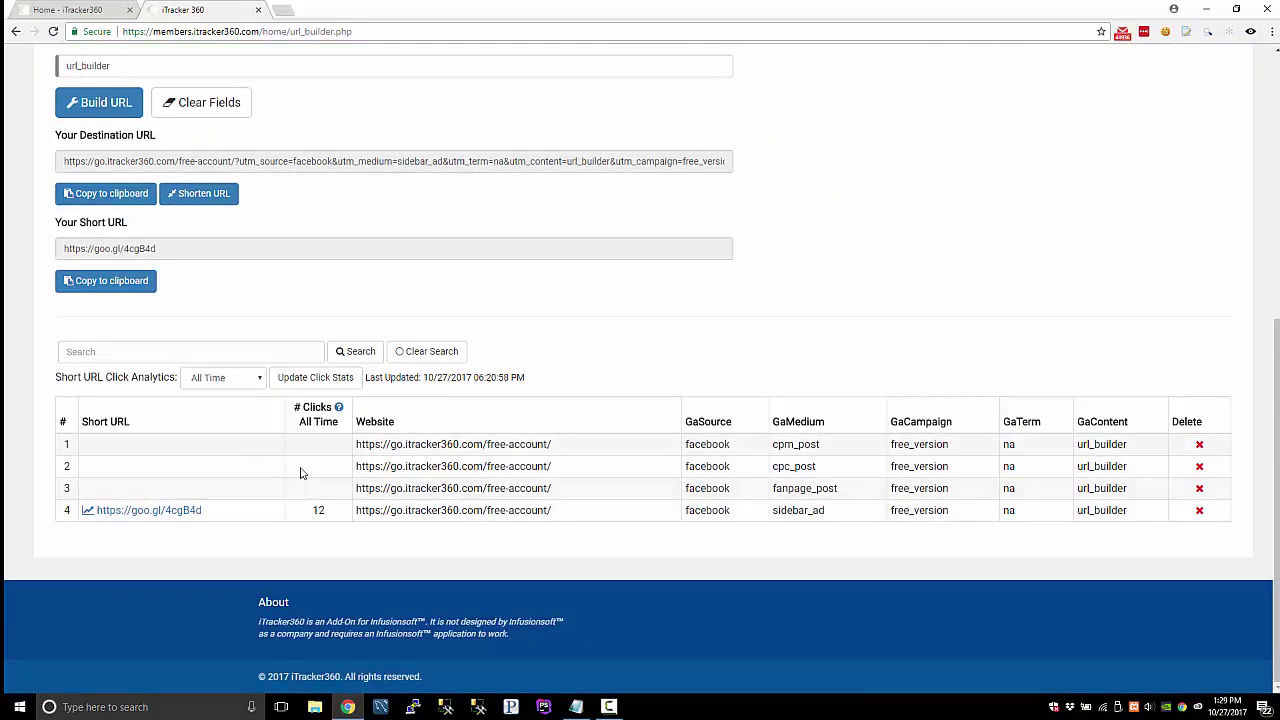
left_click(423, 446)
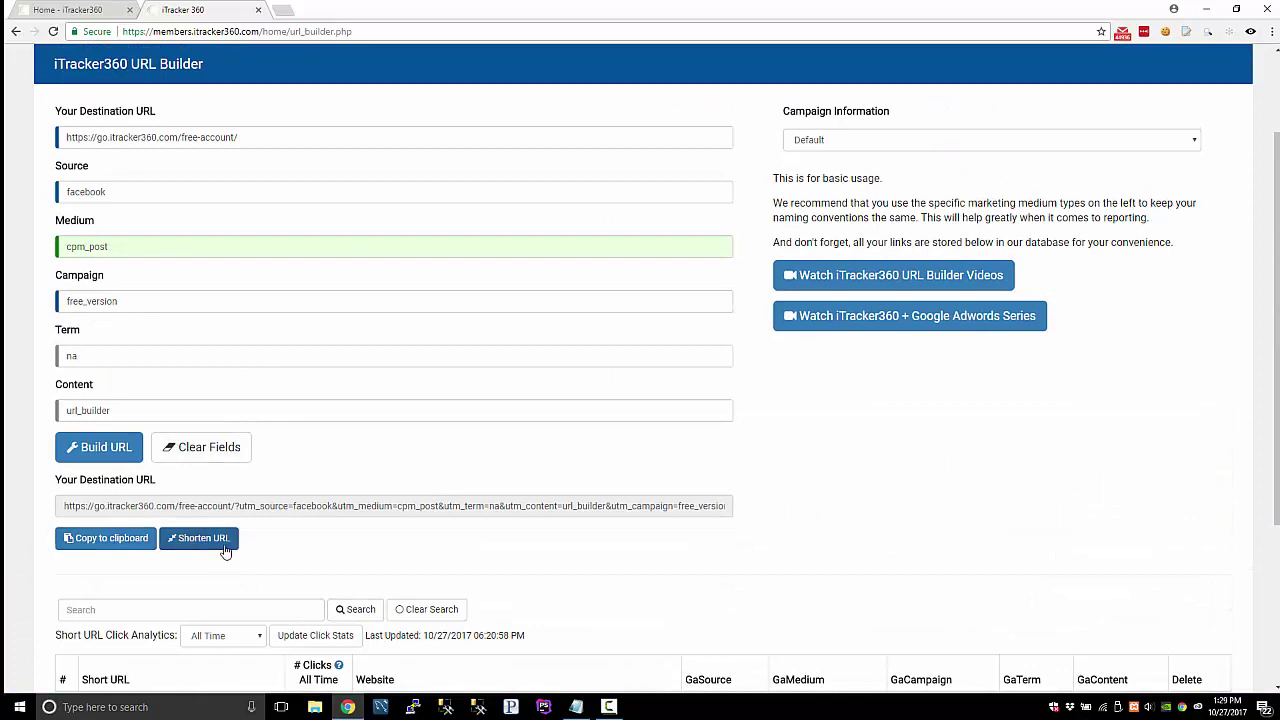
left_click(221, 538)
scroll(224, 540, "down", 3)
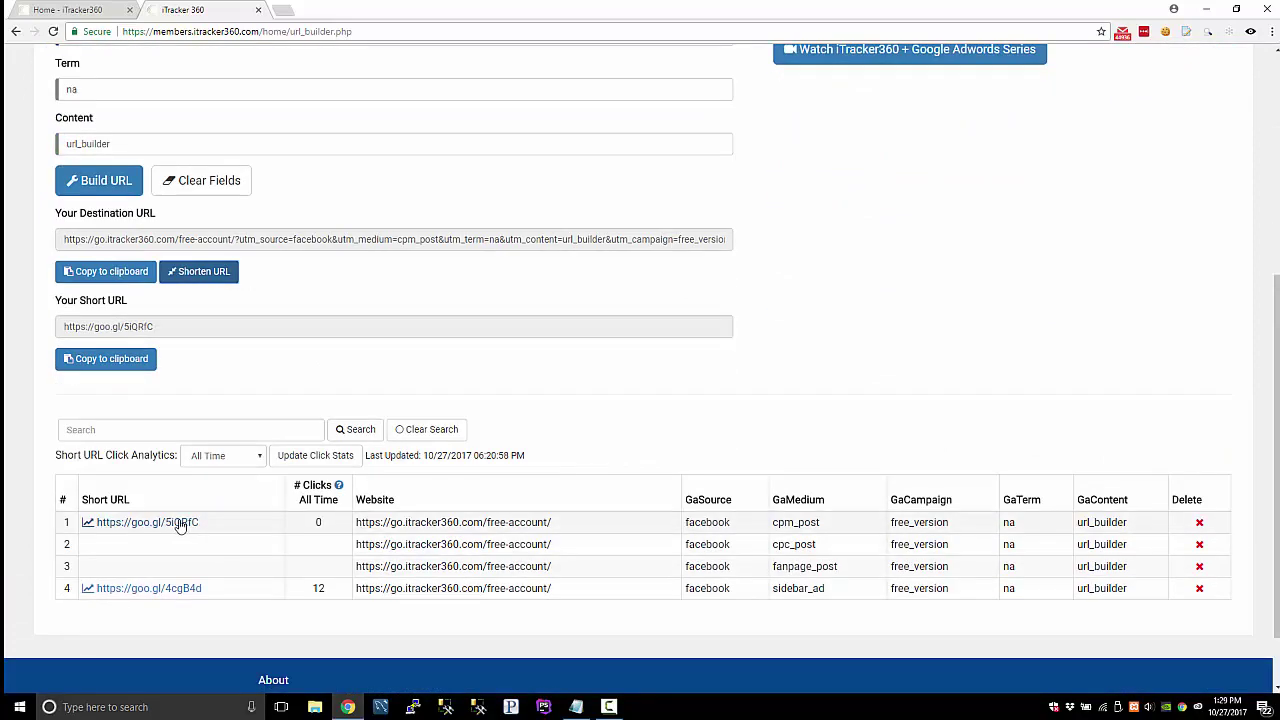
- Load the saved cpc_post and fanpage_post links into the URL builder one after the other and shorten each URL
left_click(418, 544)
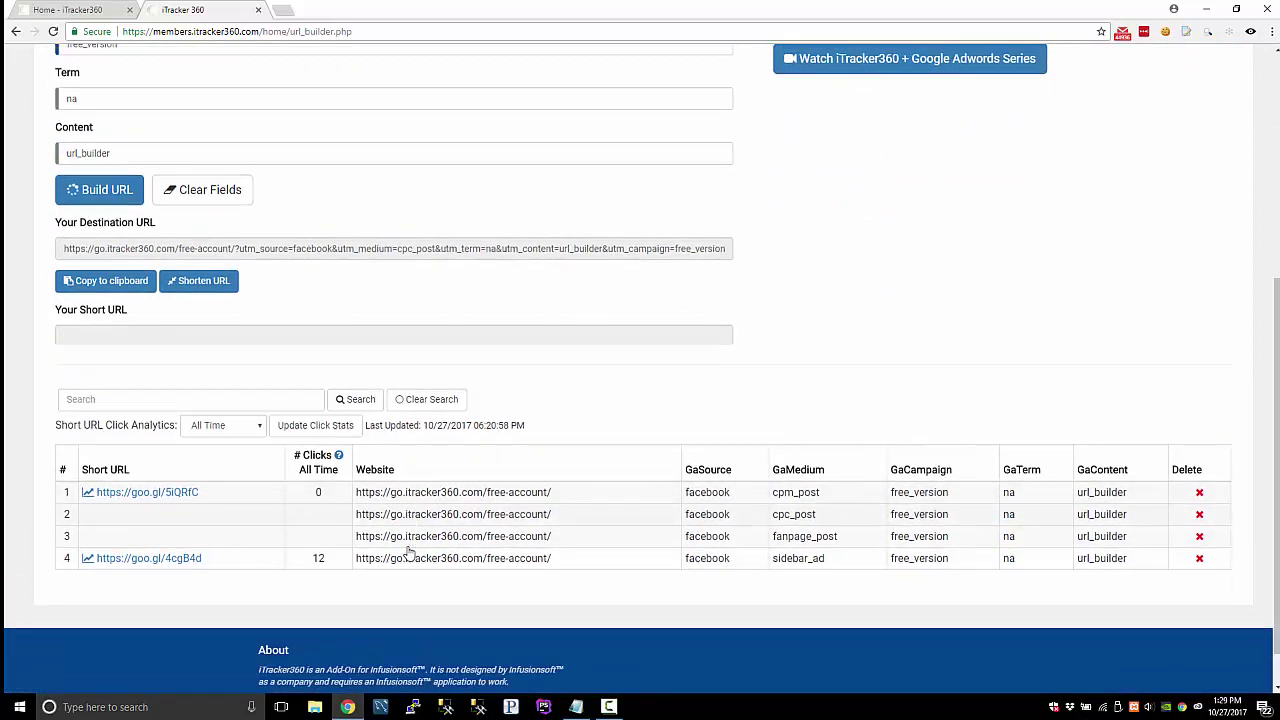
left_click(196, 281)
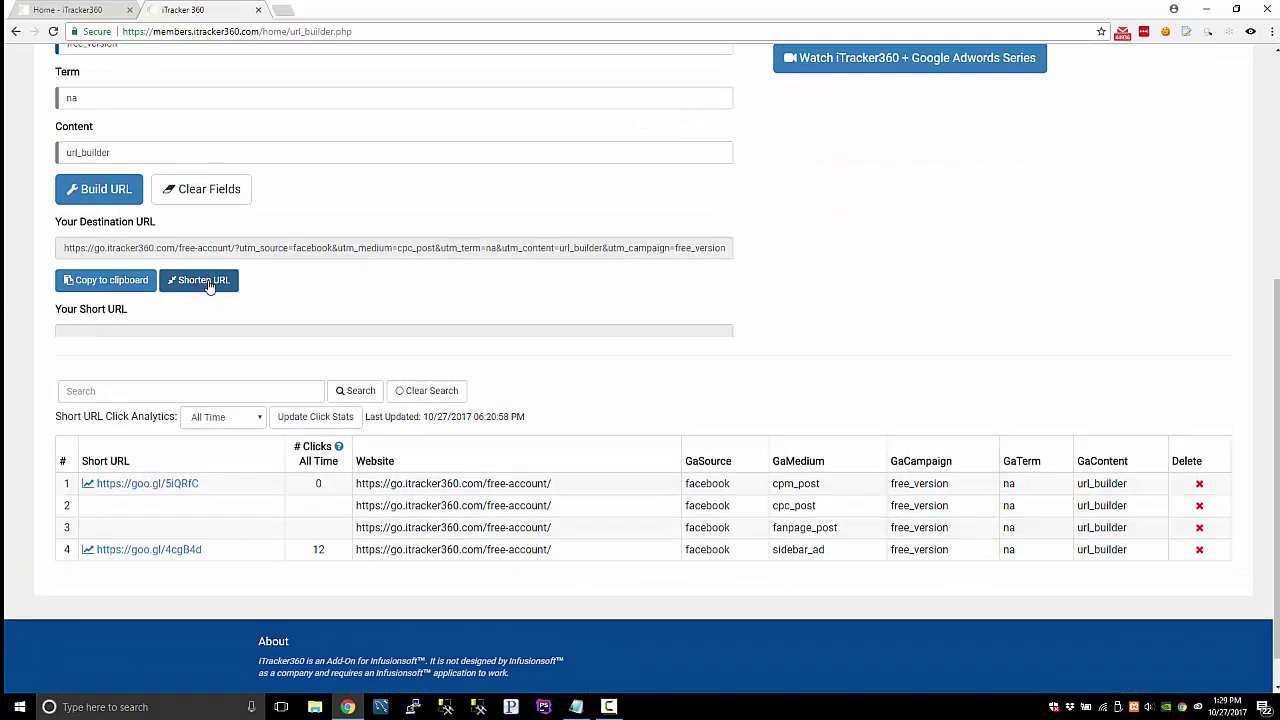
scroll(398, 492, "down", 1)
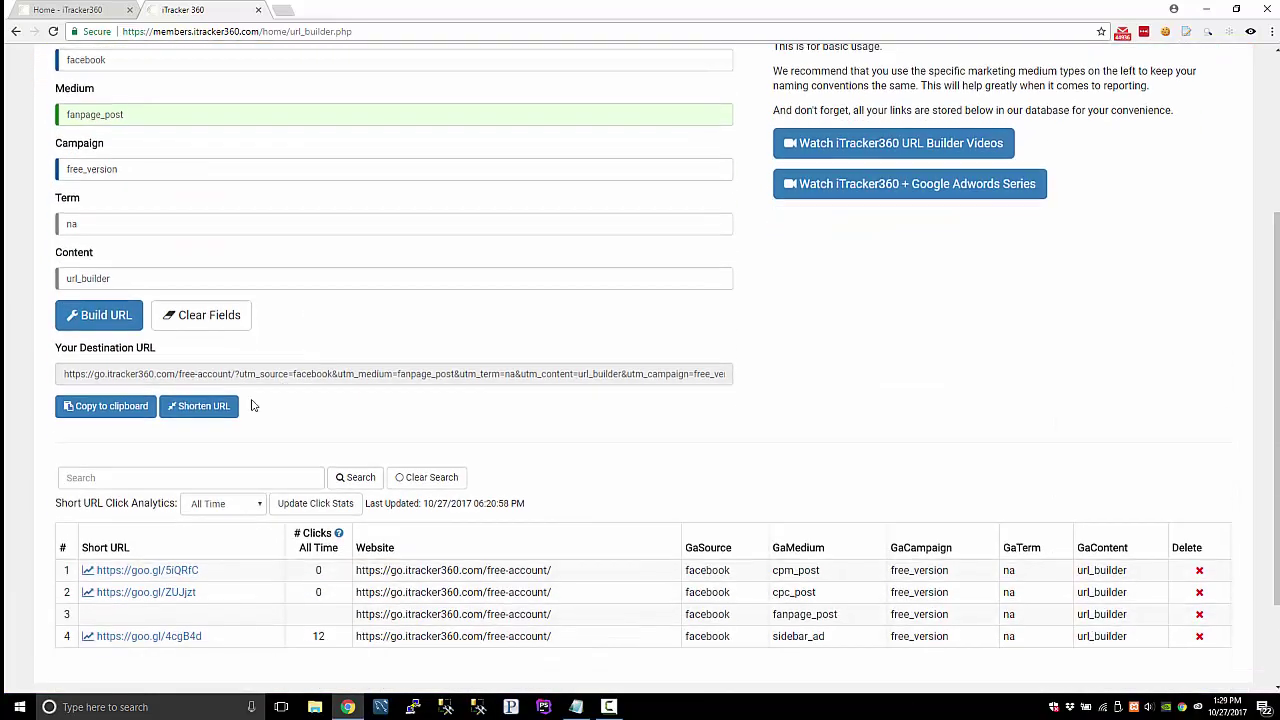
left_click(215, 403)
scroll(283, 540, "down", 2)
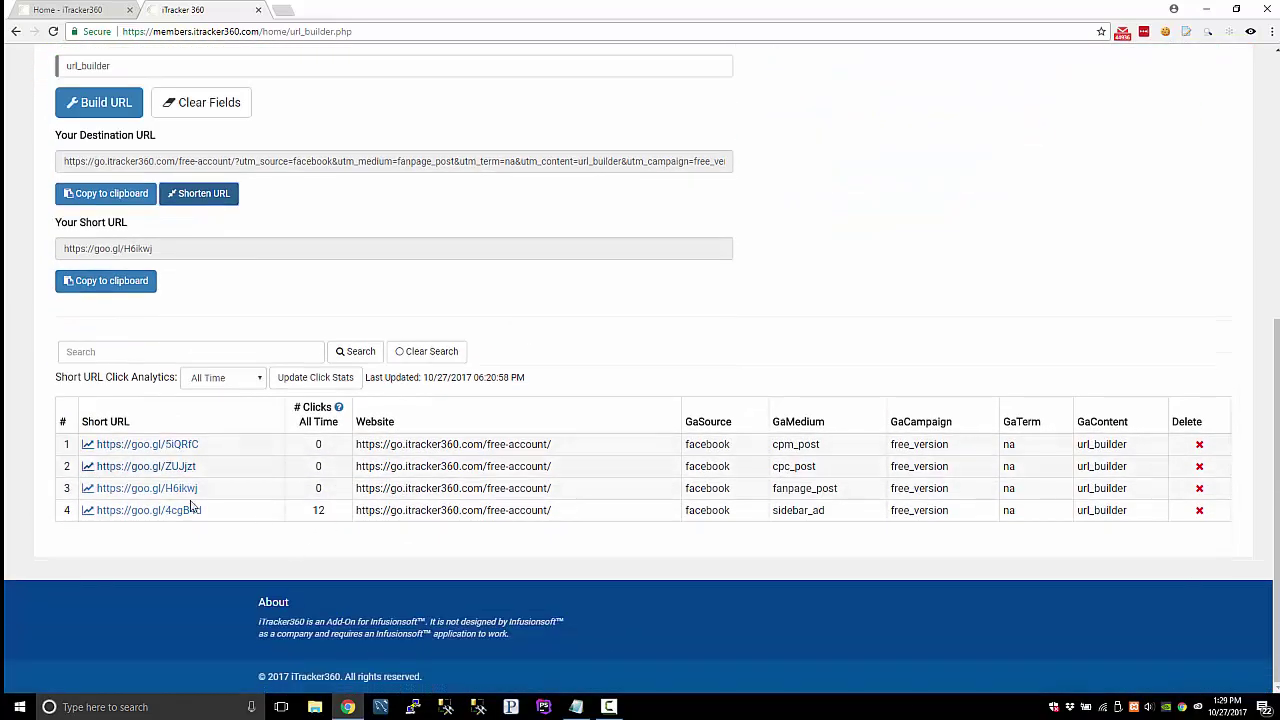
- Open the Google URL Shortener analytics for the cpm_post short link and review its total clicks and charts
left_click(87, 446)
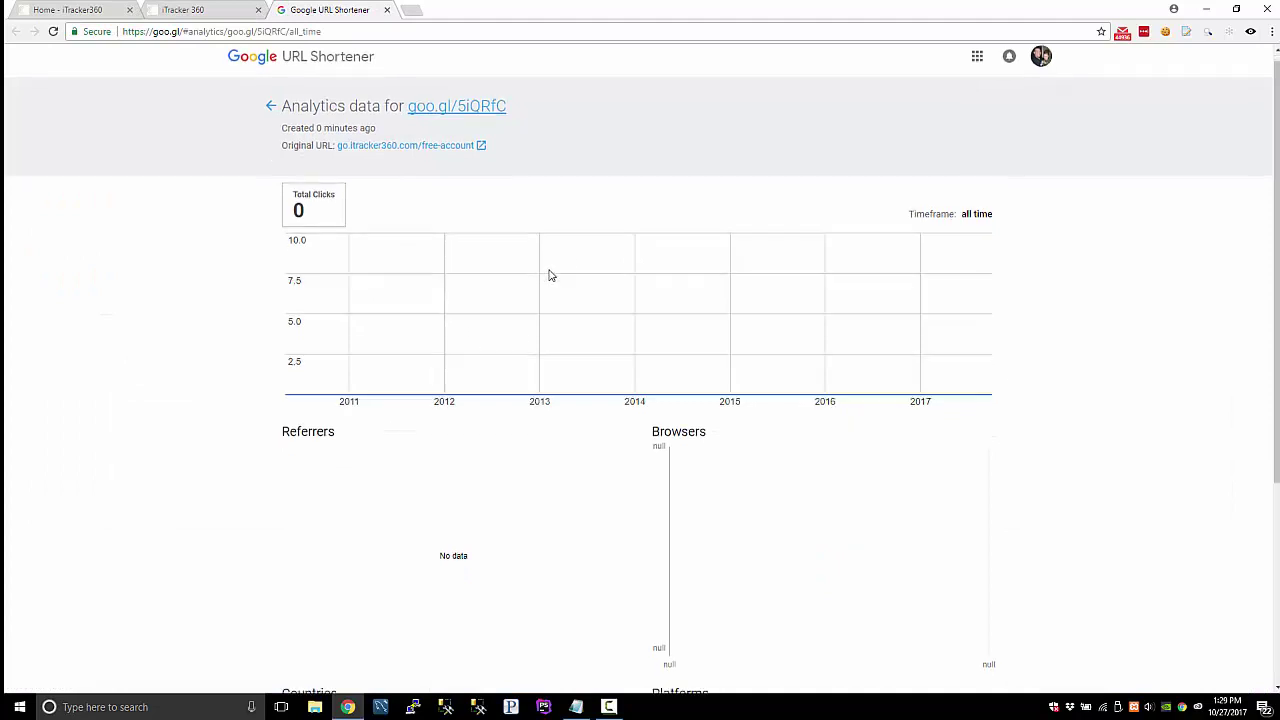
scroll(549, 274, "down", 2)
scroll(554, 280, "up", 2)
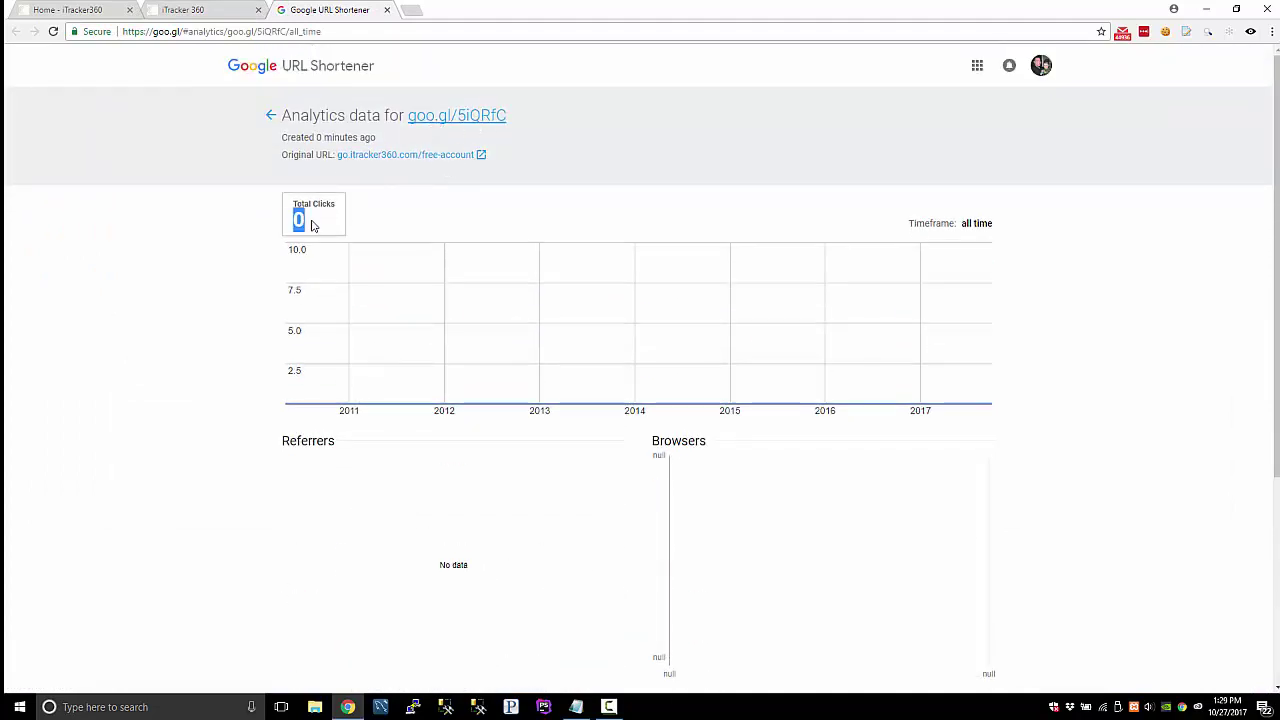
- Follow the cpm_post short link to its landing page and examine the tracking parameters in the address, especially the utm_medium value
left_click(481, 117)
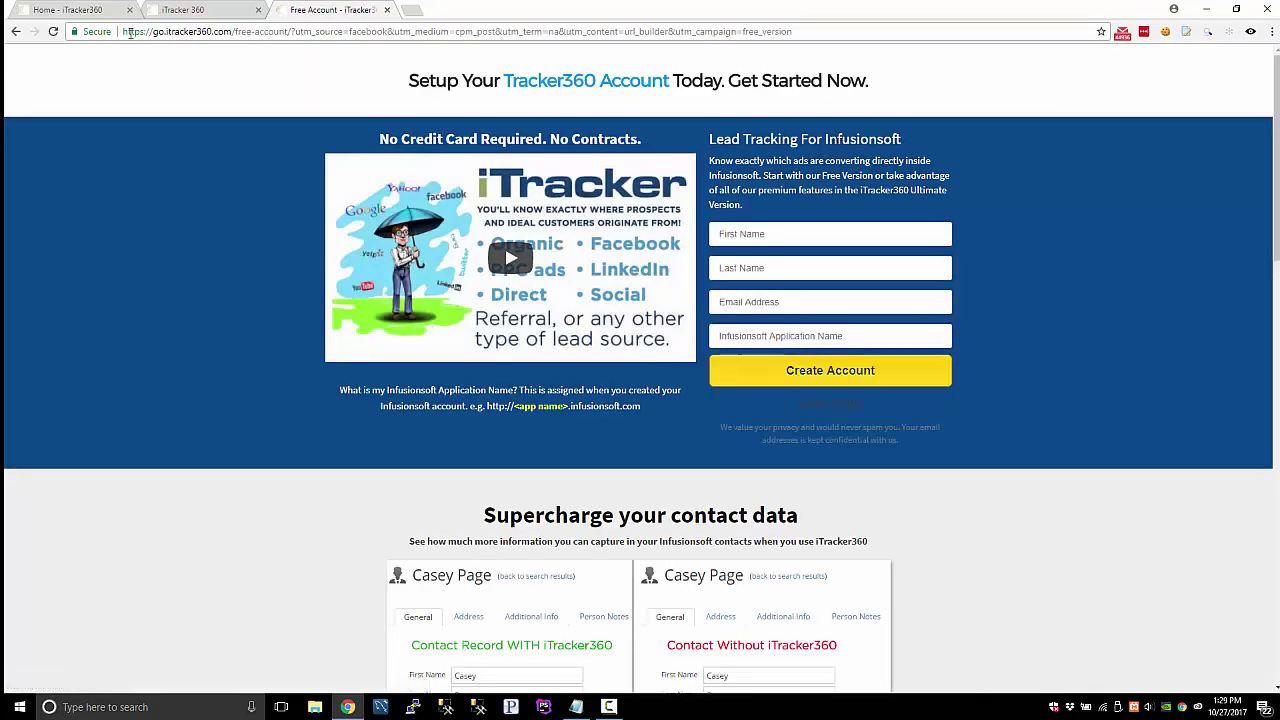
left_click_drag(125, 31, 801, 47)
left_click(294, 31)
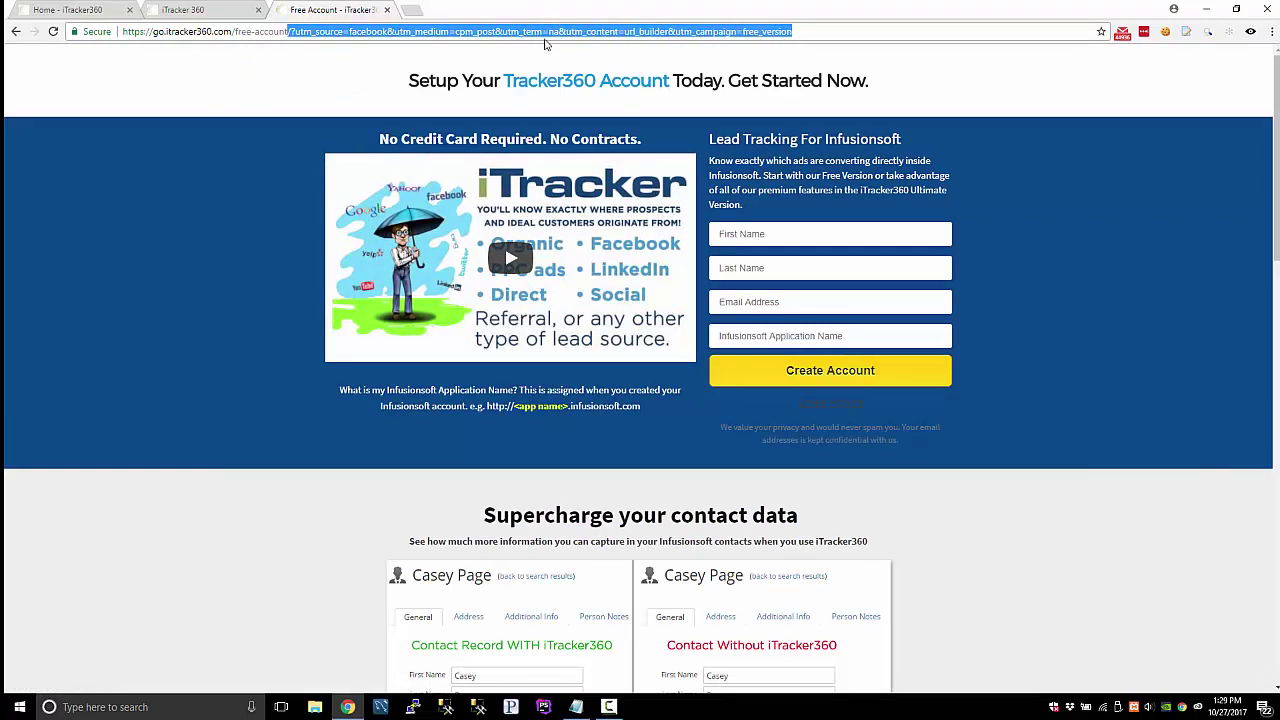
double_click(467, 36)
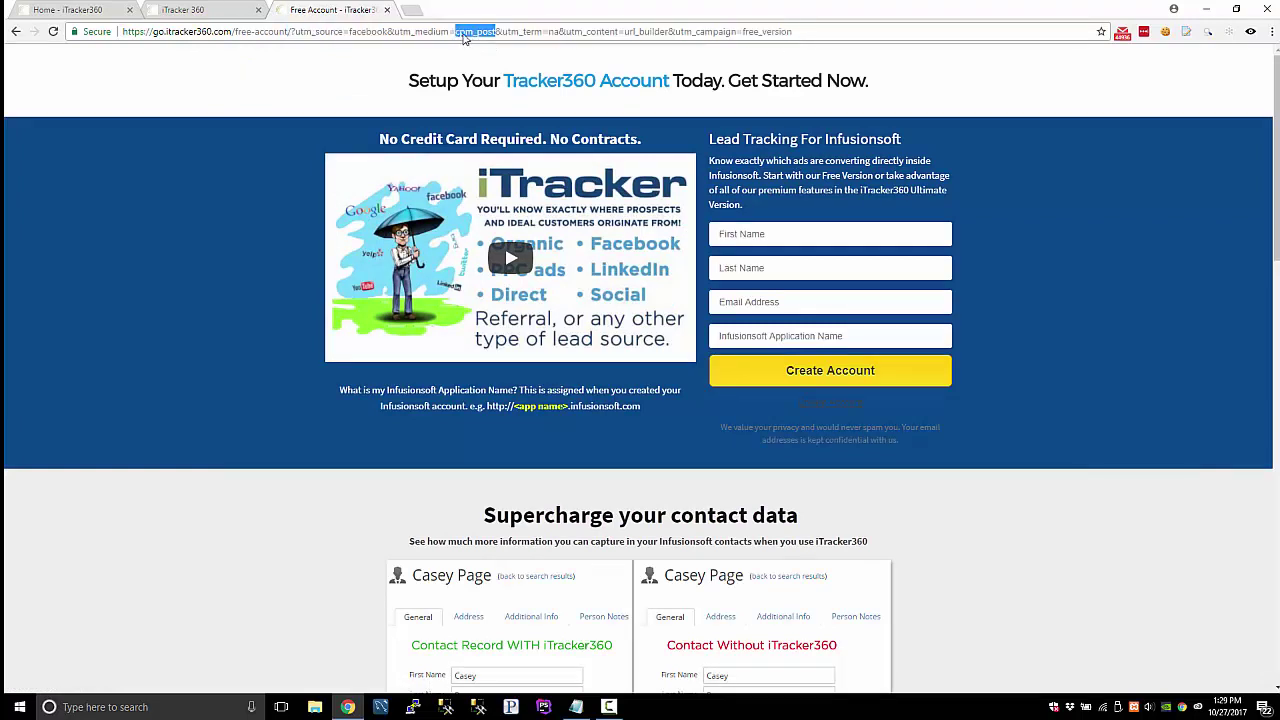
- Reopen the cpm_post short link's analytics, visit the short link once more as a test click and close the landing pages
left_click(237, 20)
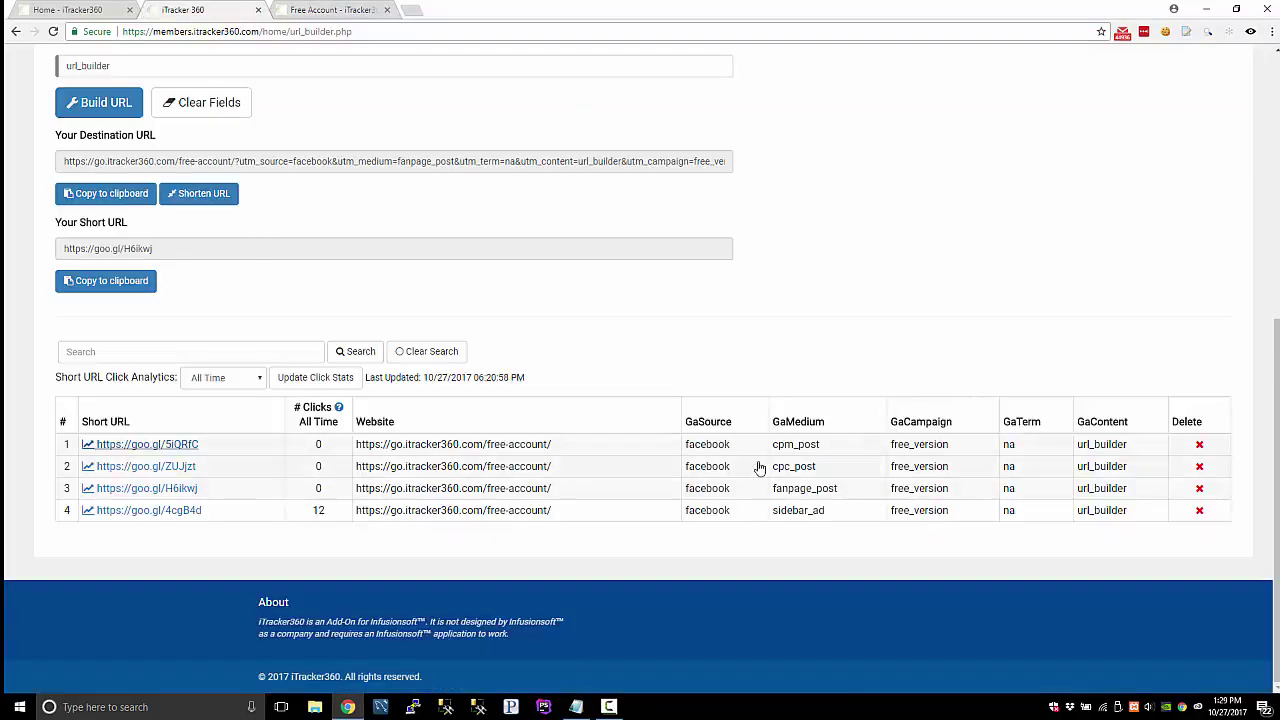
left_click(92, 446)
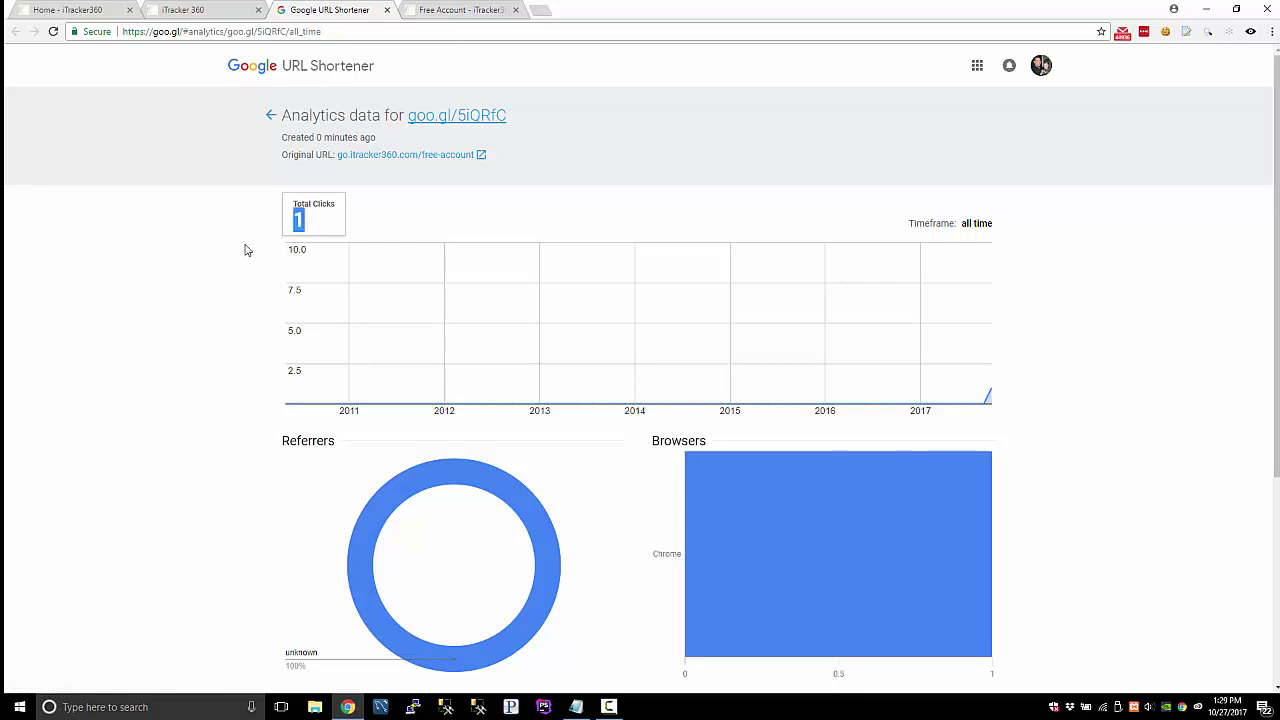
middle_click(462, 118)
left_click(455, 12)
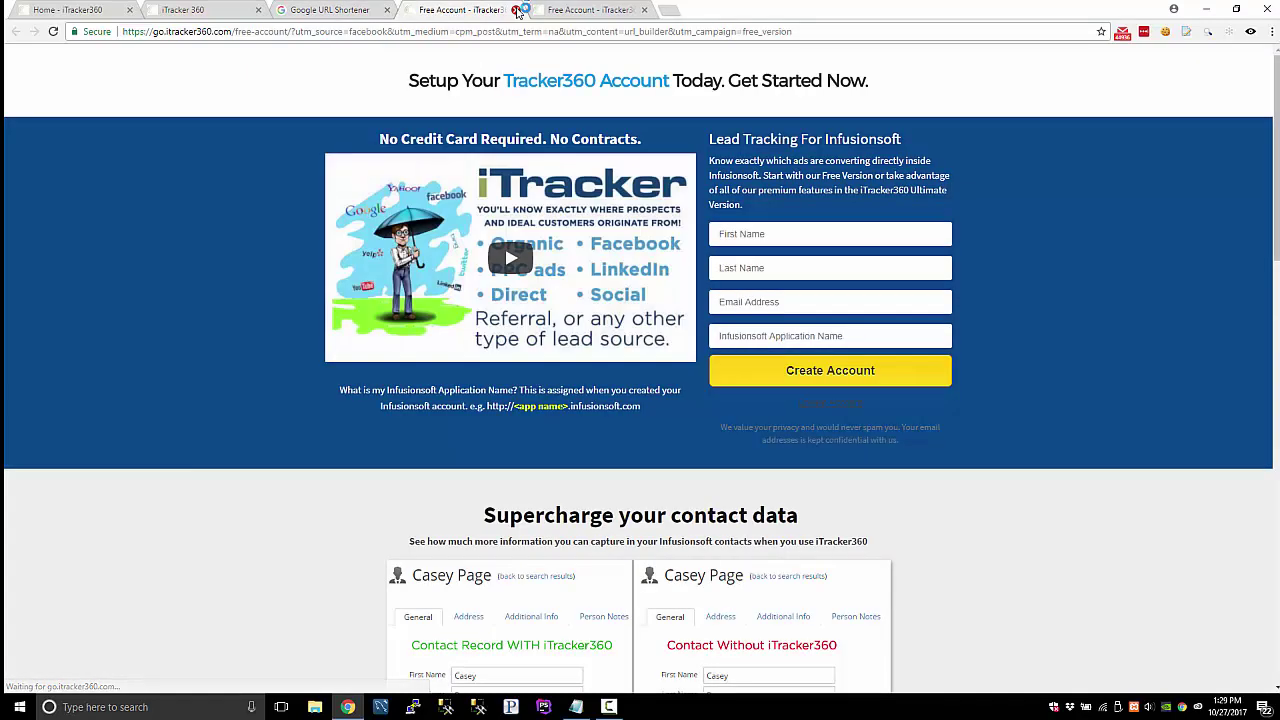
left_click(515, 10)
left_click(515, 10)
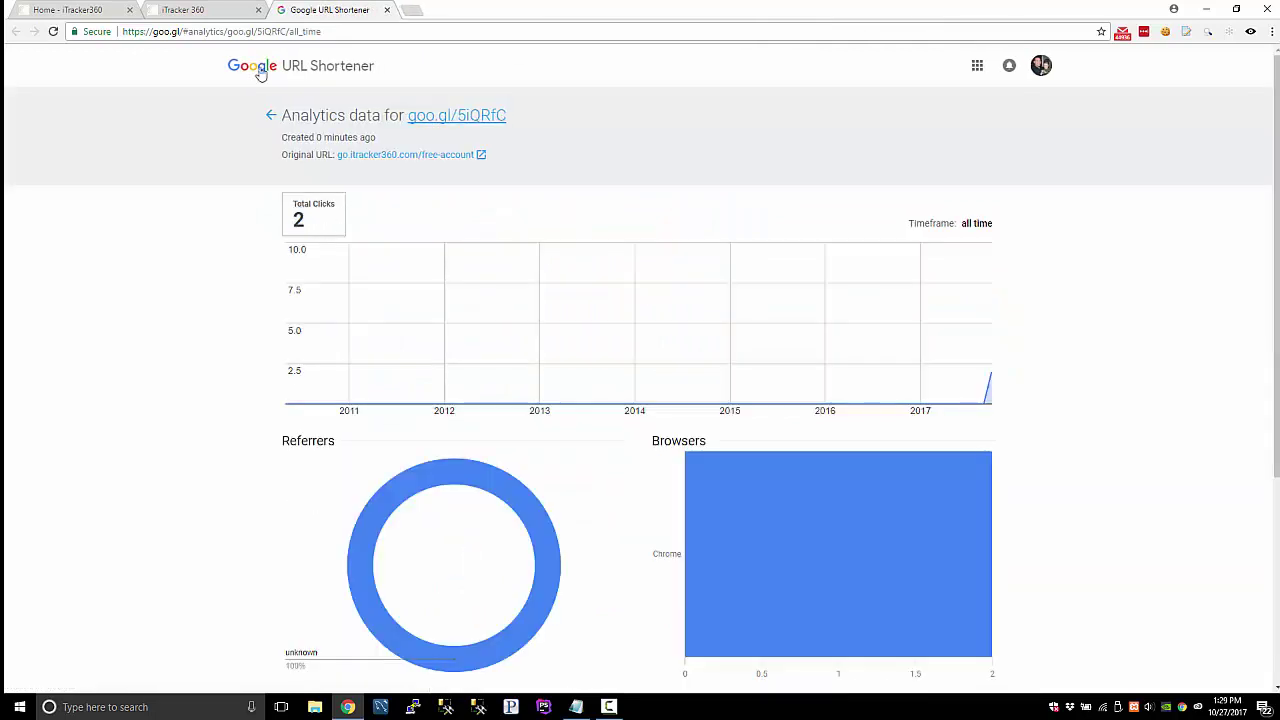
- Return to the URL builder and update the click stats of the saved short links
left_click(239, 13)
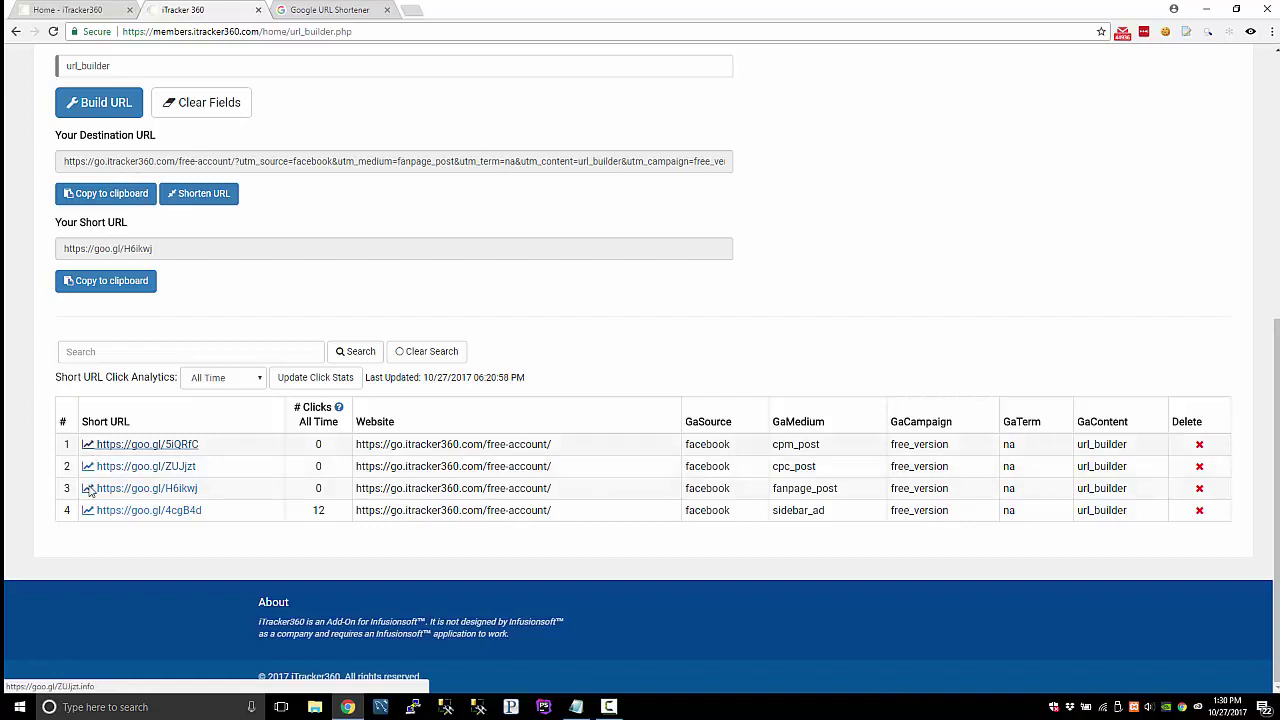
left_click(312, 380)
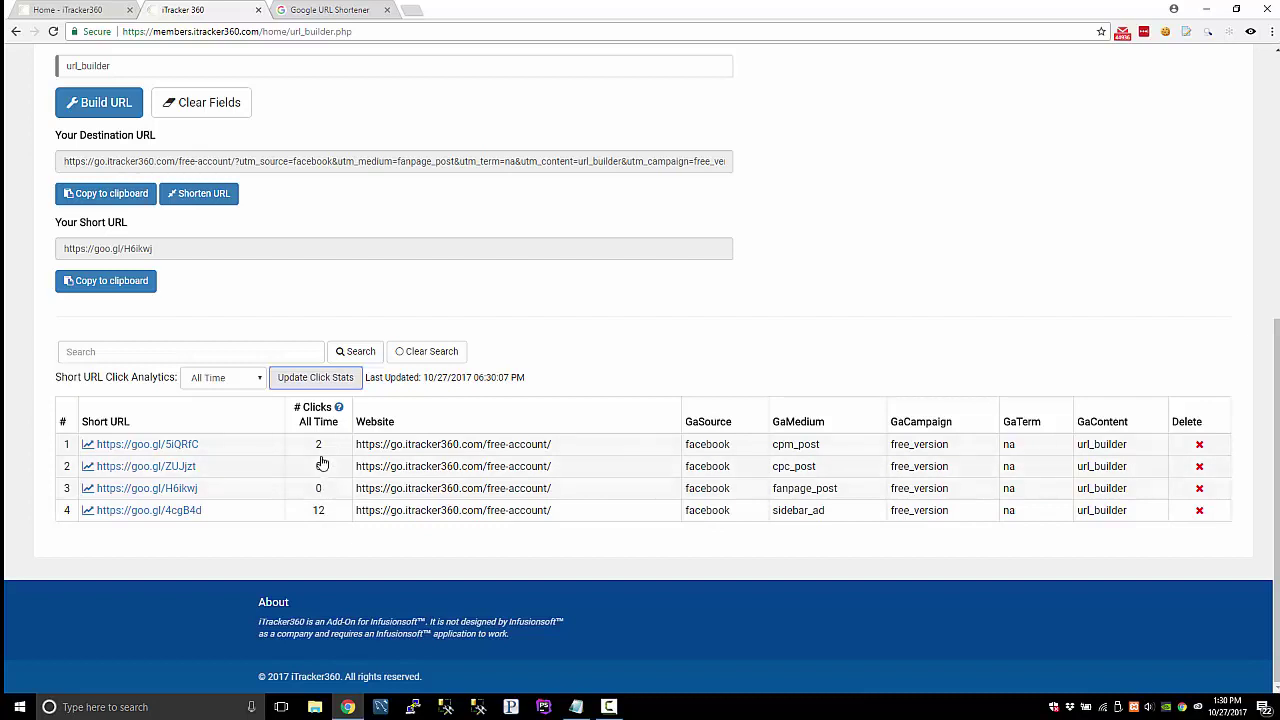
- Switch the short URL click analytics period to Month and back to All Time
left_click(243, 376)
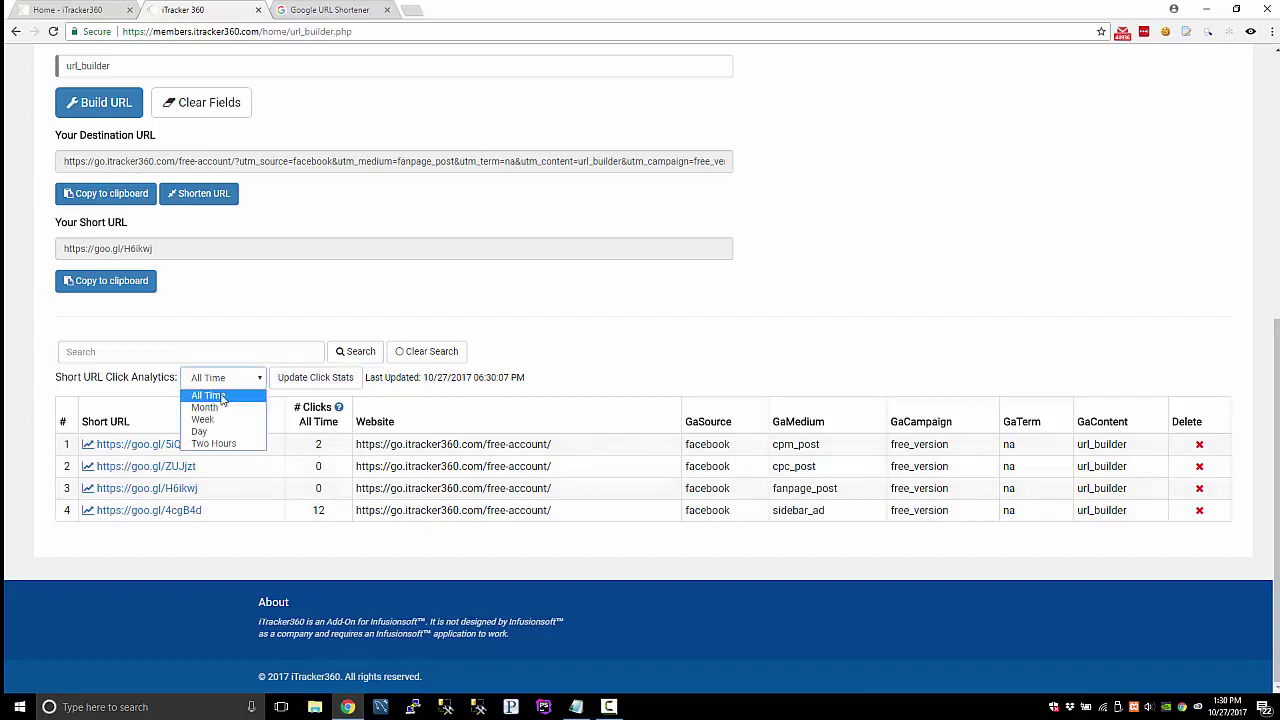
left_click(228, 407)
left_click(234, 378)
left_click(228, 395)
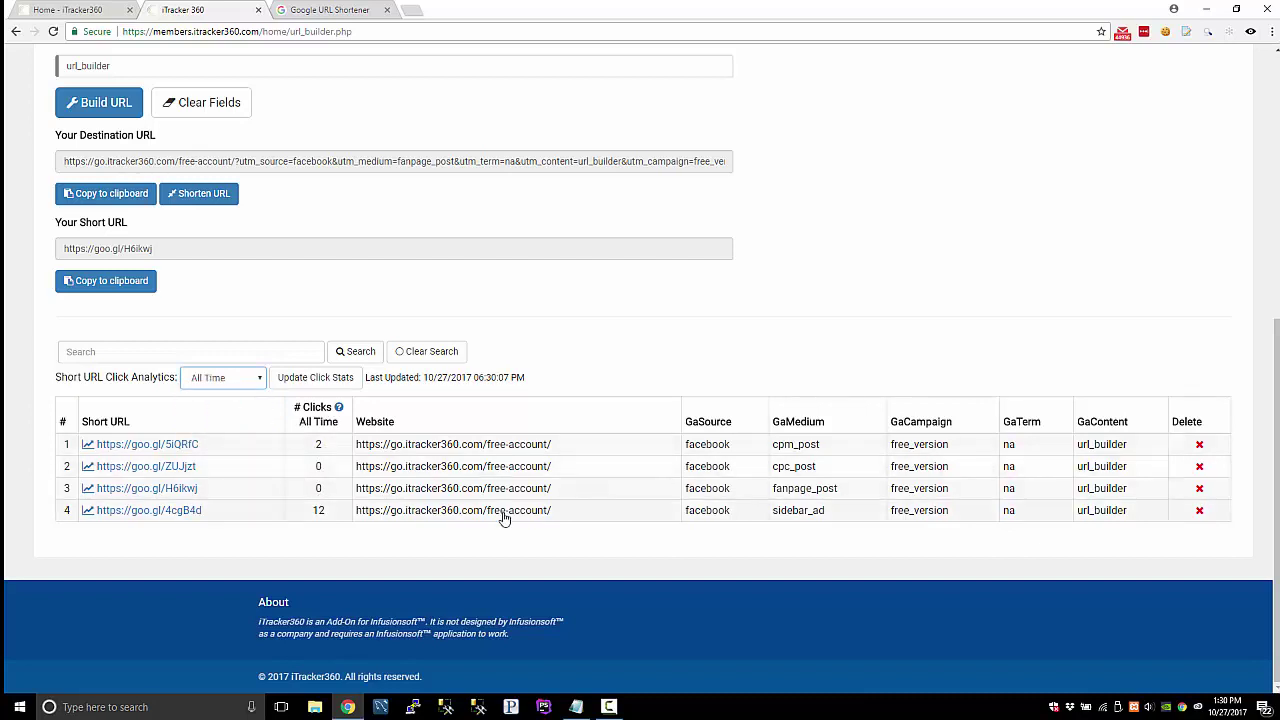
- Try to update the click stats again for the All Time period and dismiss the notice
left_click(296, 384)
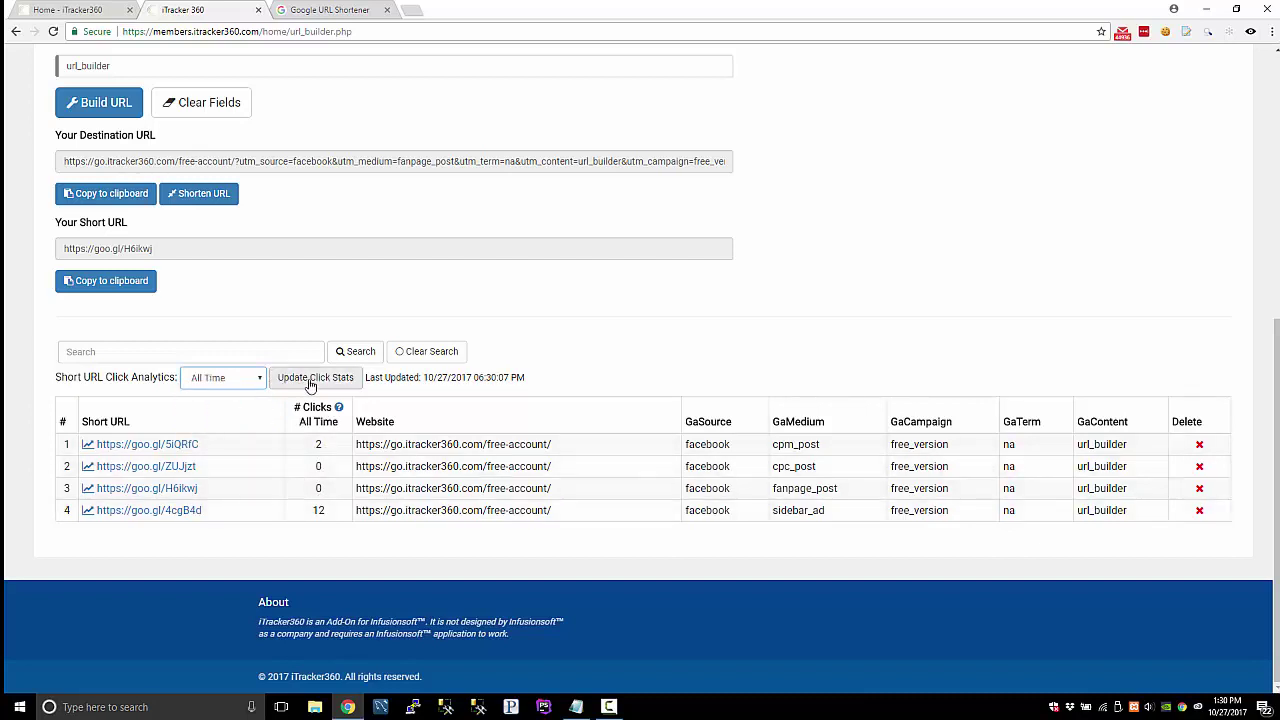
left_click(310, 385)
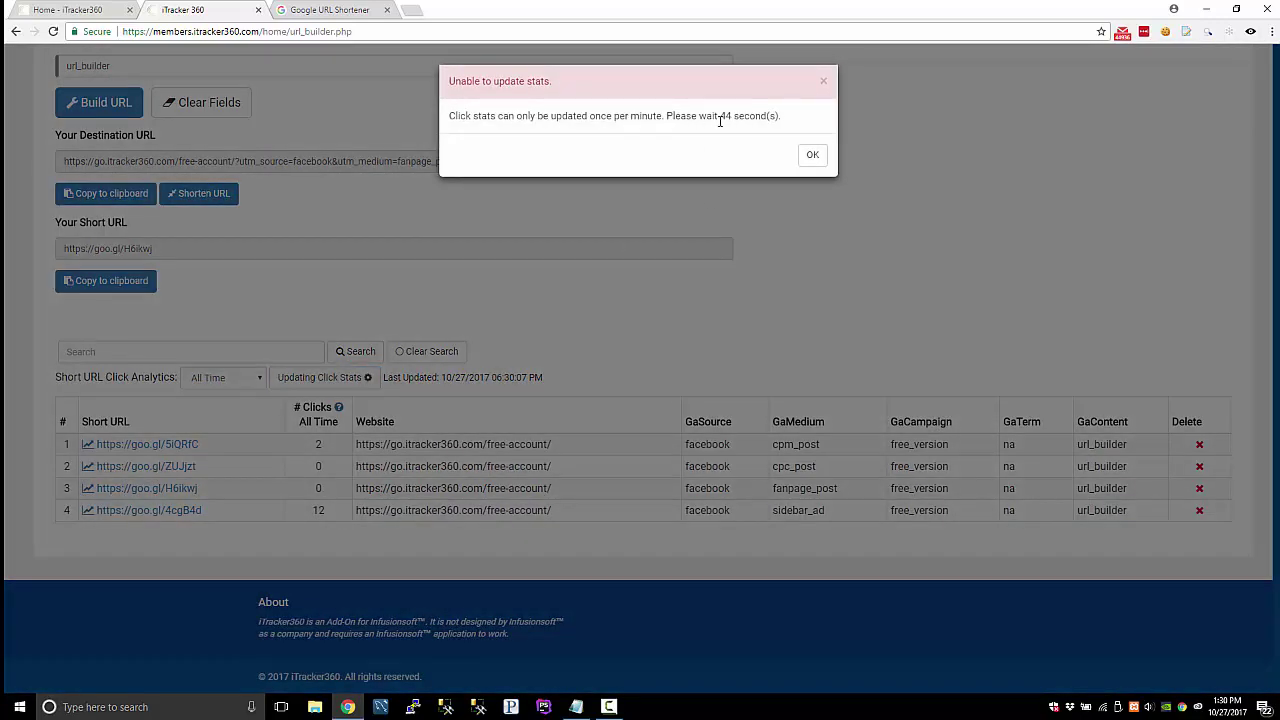
left_click(824, 81)
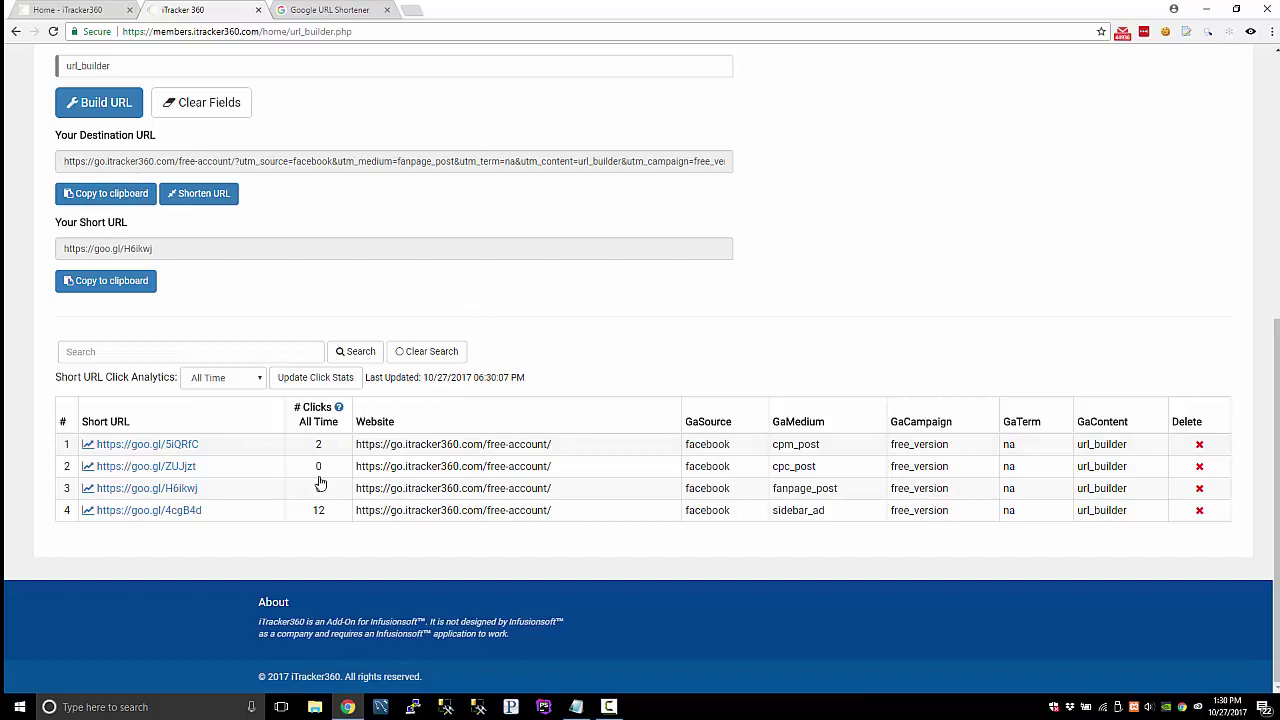
left_click(315, 378)
- Compare the builder's fields and saved links with the Notepad lead sources, examining how source, medium and campaign are combined in each
scroll(254, 390, "up", 5)
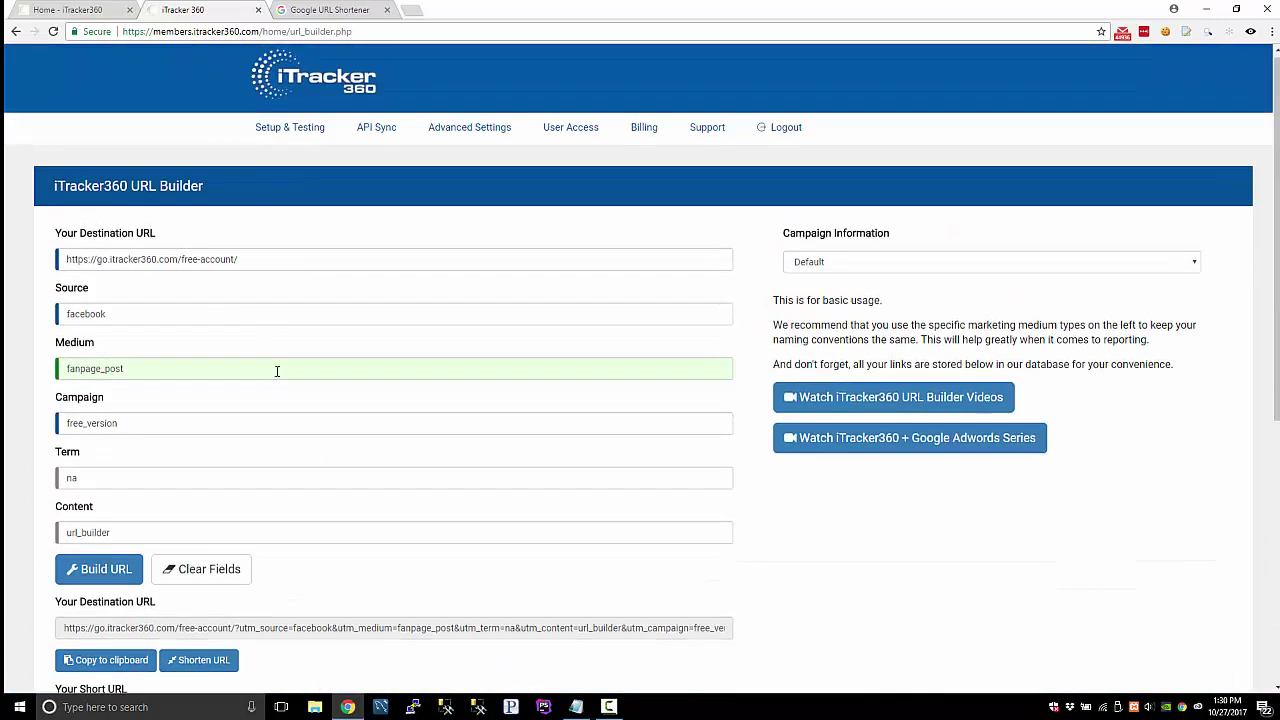
scroll(195, 320, "down", 4)
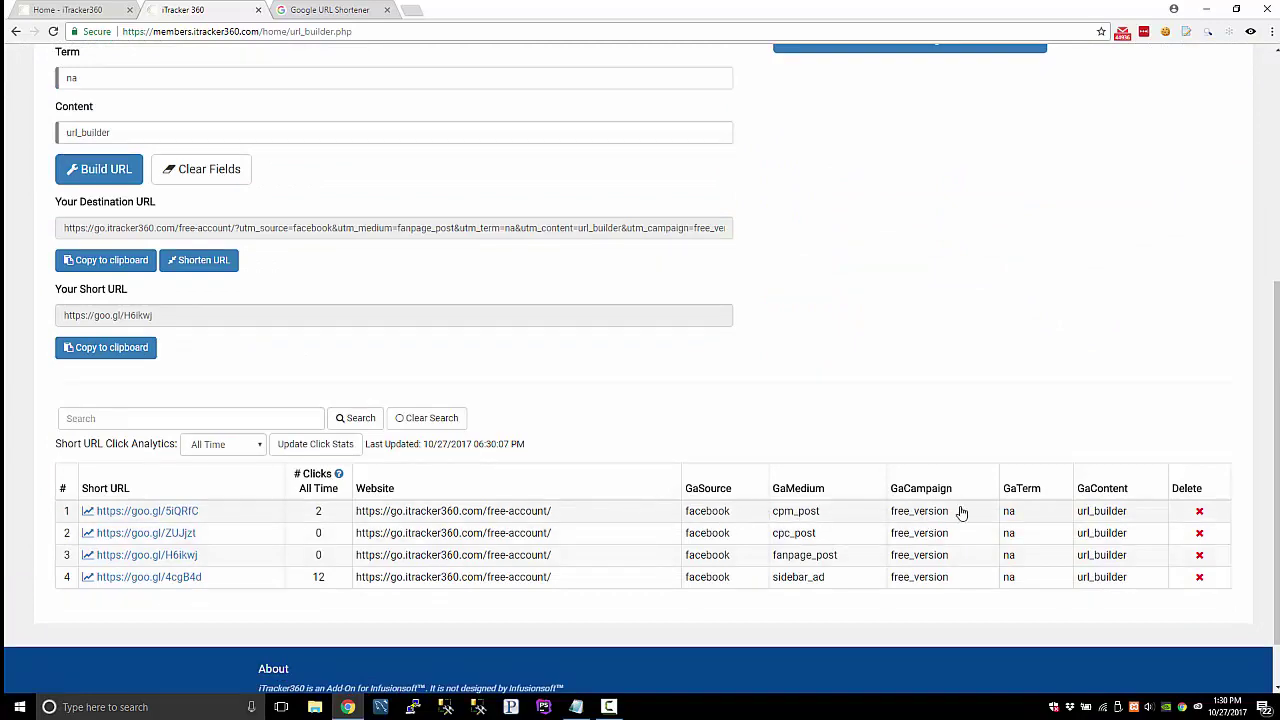
scroll(818, 505, "up", 4)
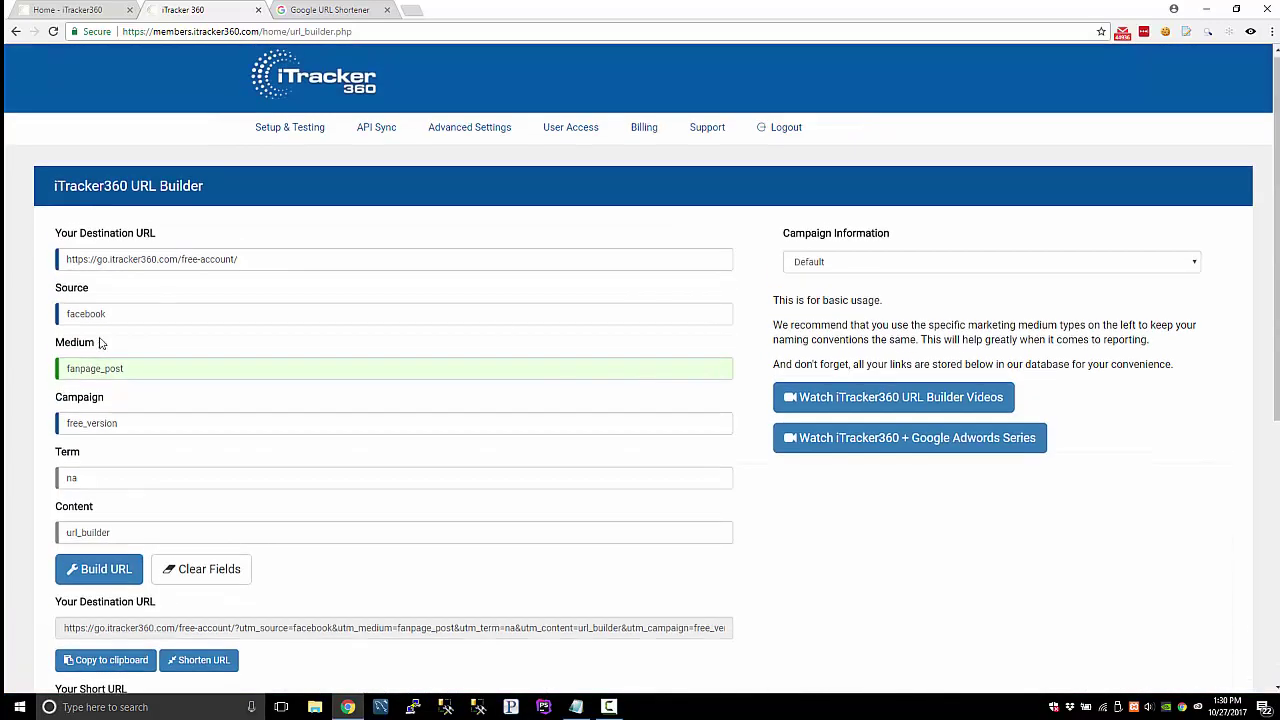
key("alt+Tab")
left_click(316, 354)
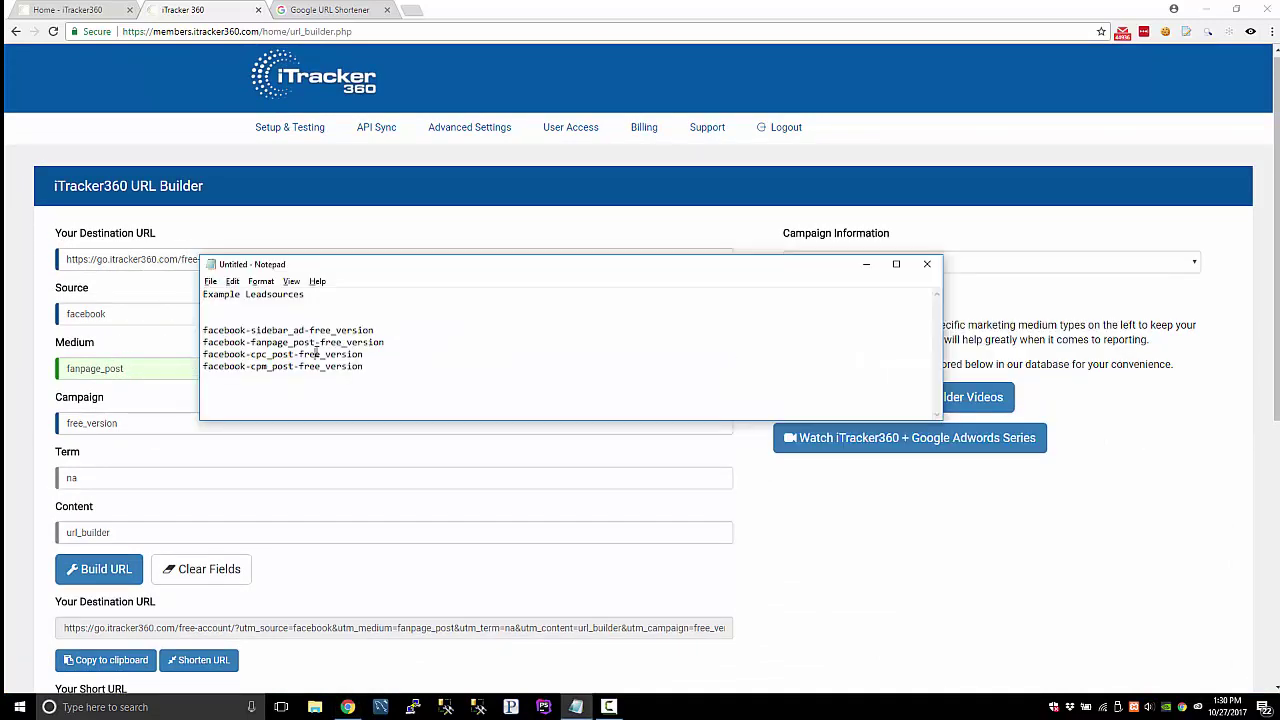
left_click_drag(210, 331, 403, 367)
left_click(404, 371)
left_click_drag(262, 331, 262, 366)
left_click(304, 366)
left_click_drag(254, 329, 289, 330)
left_click_drag(251, 330, 306, 330)
left_click_drag(382, 372, 202, 330)
left_click(382, 371)
- Open the cpm_post short URL from the saved links and examine the full set of tracking parameters in the landing page address
left_click(817, 511)
scroll(731, 486, "down", 5)
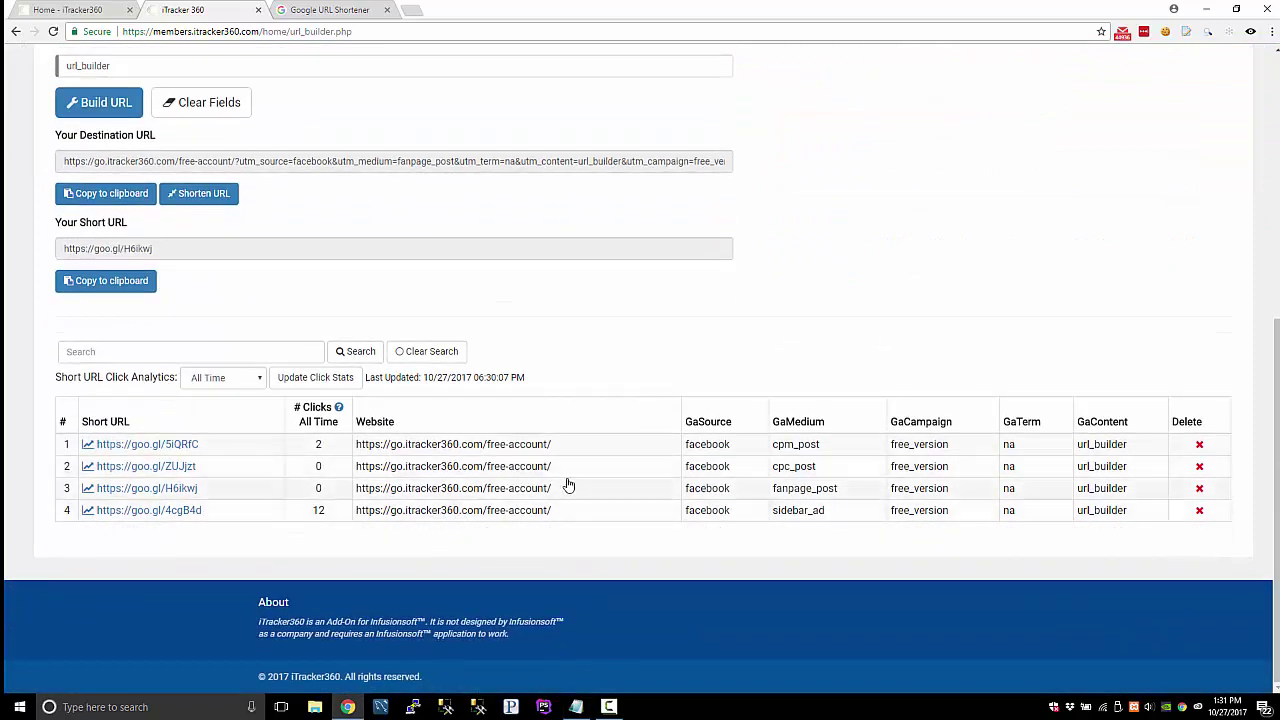
left_click_drag(200, 444, 88, 446)
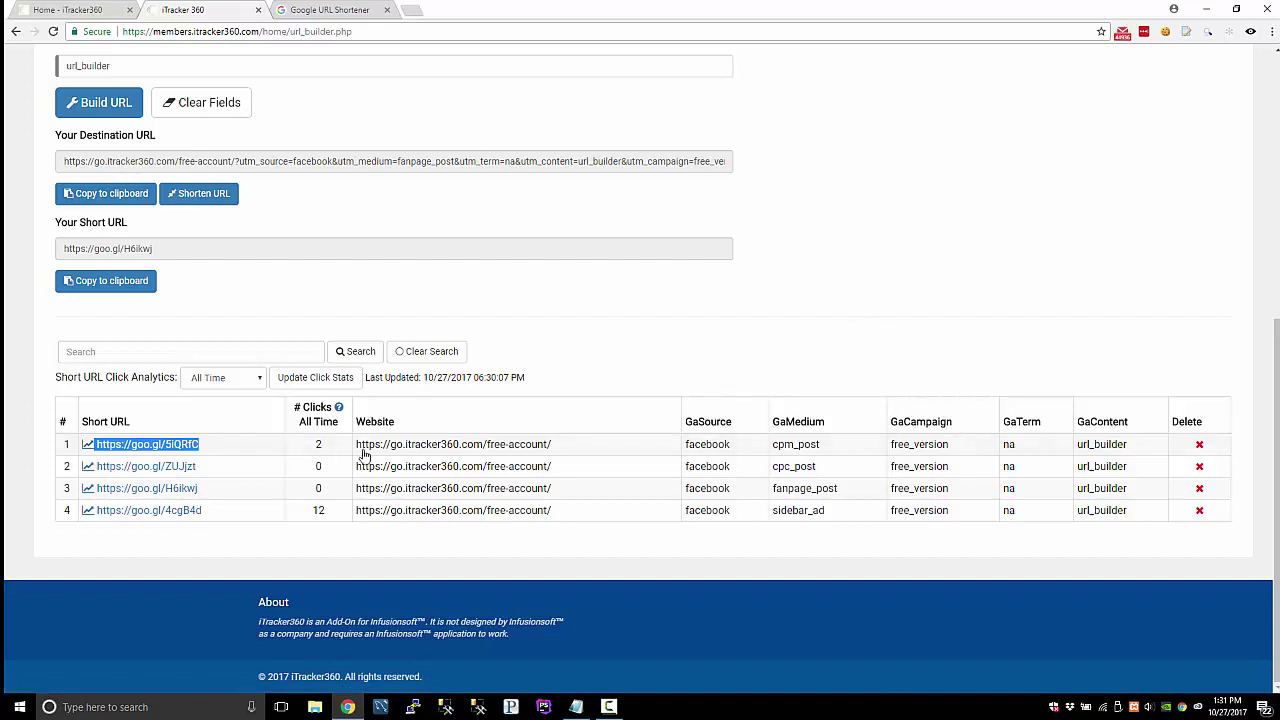
left_click(164, 449)
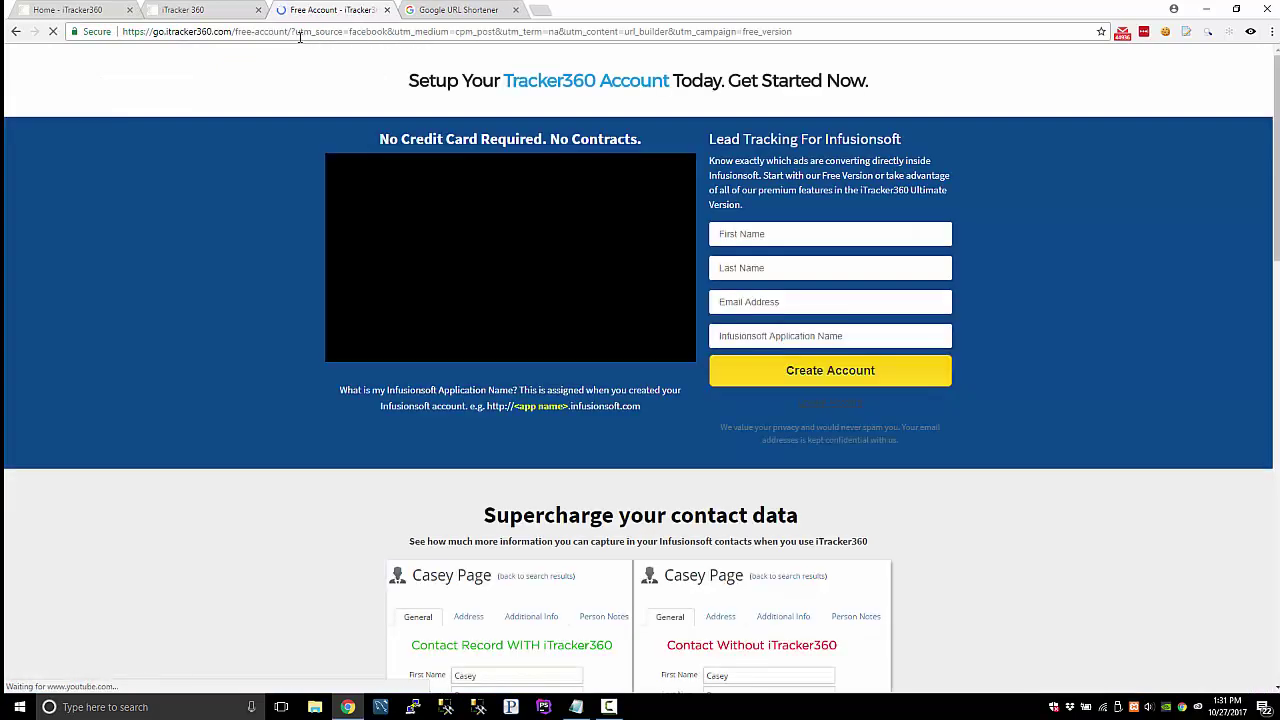
left_click_drag(299, 35, 886, 34)
left_click(896, 33)
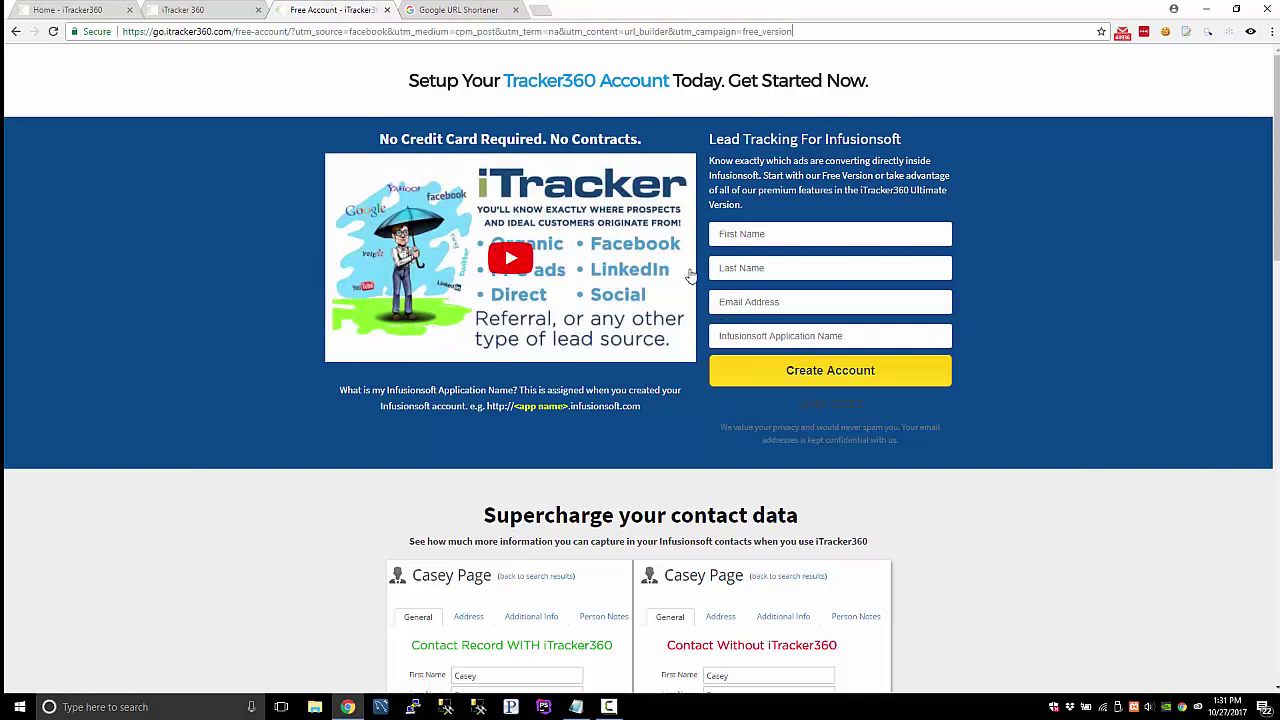
- Return to the URL Builder page and review the medium values of the saved links
left_click(234, 15)
left_click(785, 335)
scroll(760, 348, "up", 2)
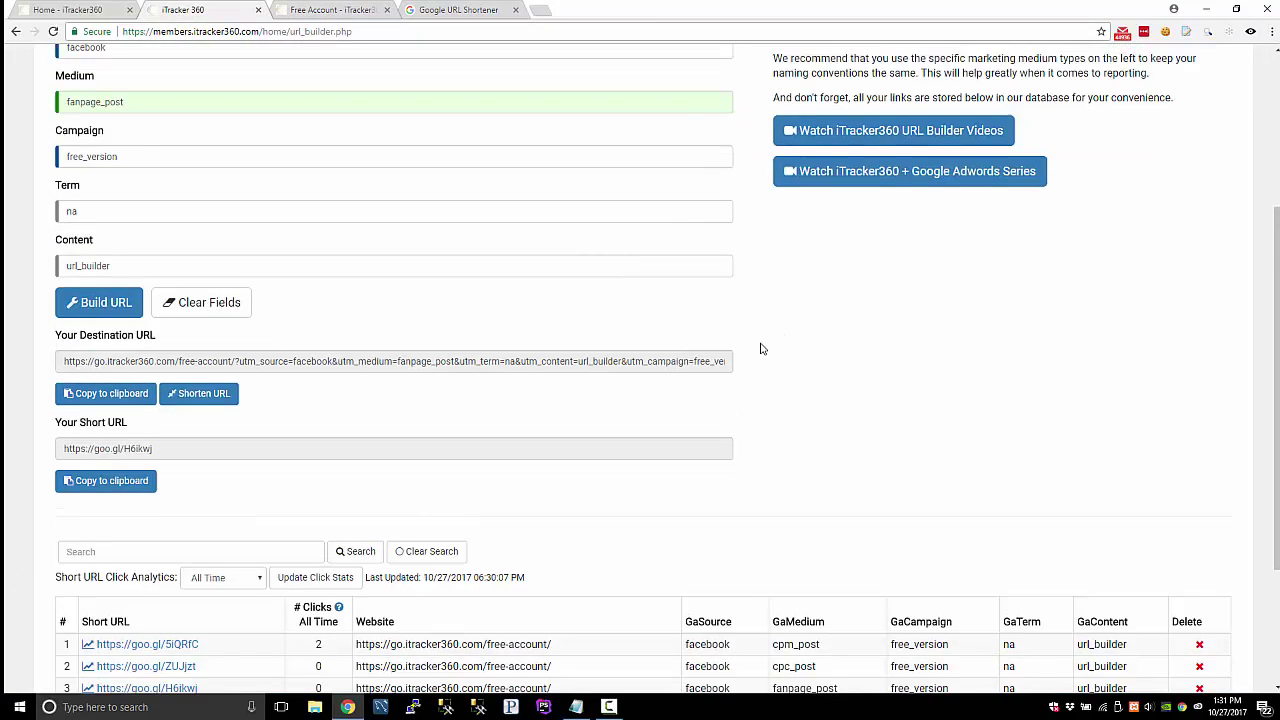
scroll(760, 348, "down", 1)
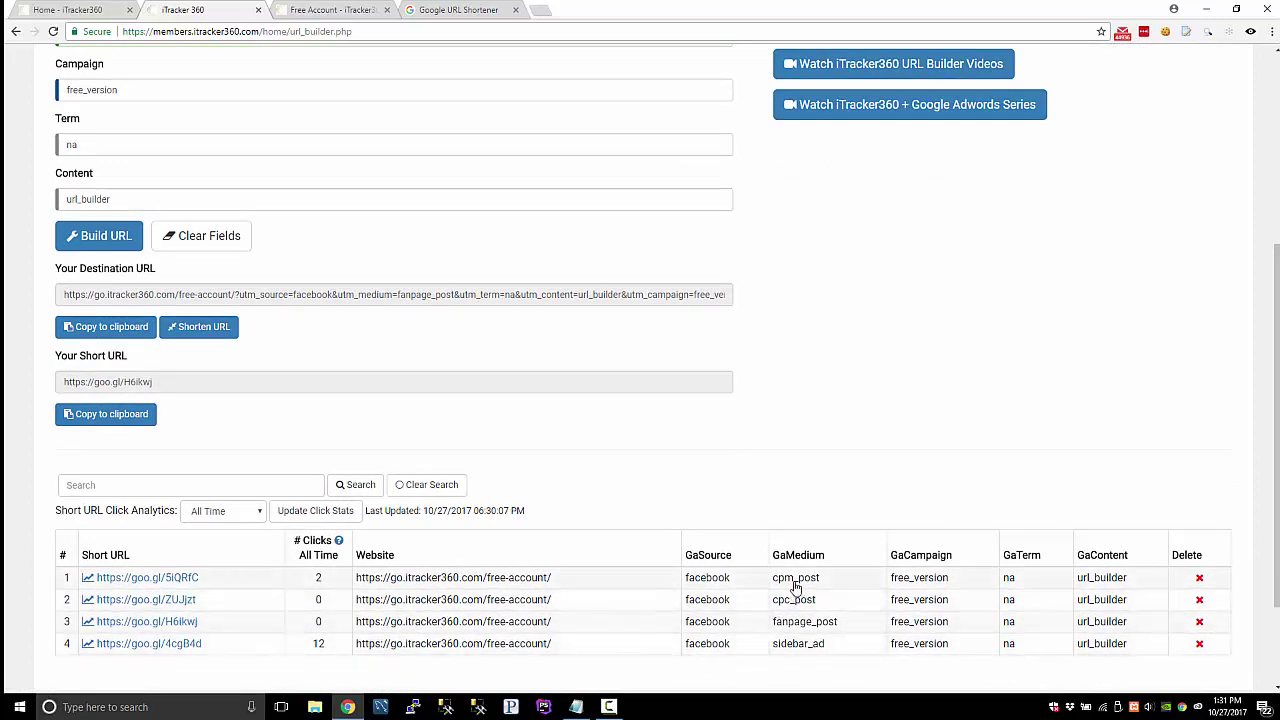
scroll(808, 659, "up", 1)
scroll(808, 659, "up", 3)
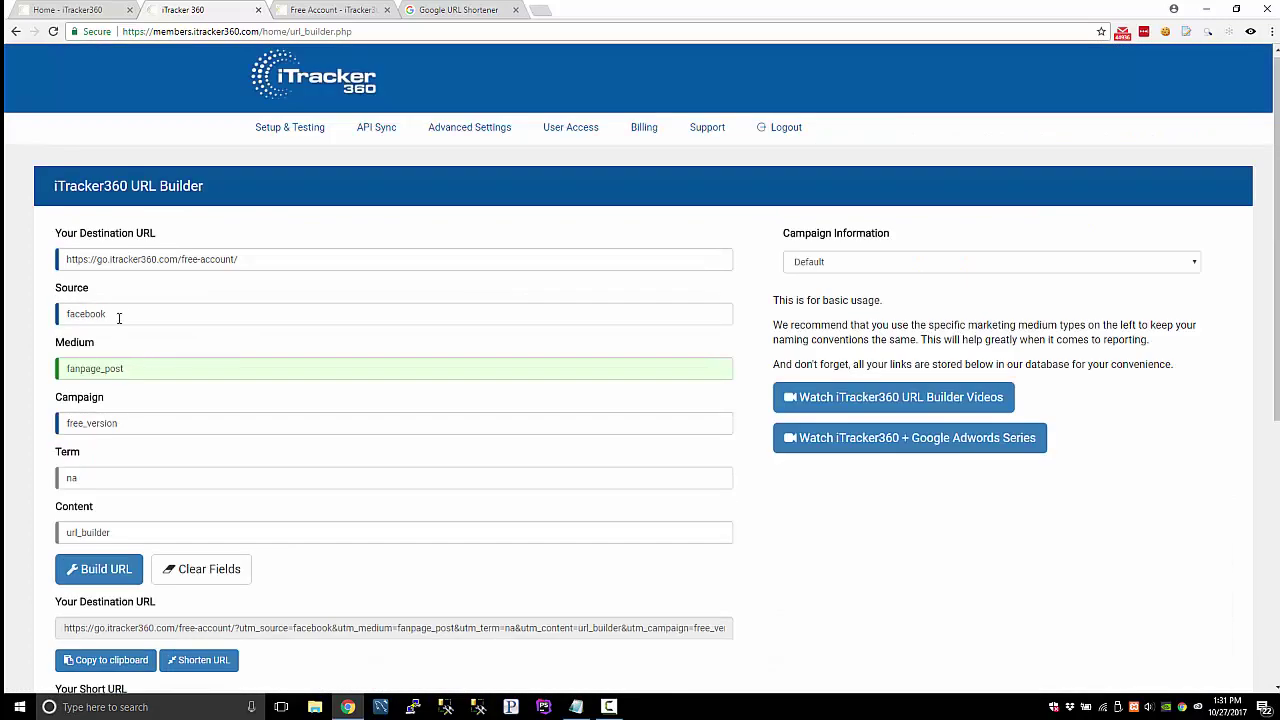
- Examine the source, medium, campaign and term values in the builder form one by one
left_click_drag(118, 317, 62, 314)
left_click(166, 388)
left_click_drag(89, 291, 55, 289)
left_click_drag(65, 341, 112, 342)
left_click_drag(69, 398, 85, 398)
double_click(65, 316)
double_click(95, 368)
double_click(119, 420)
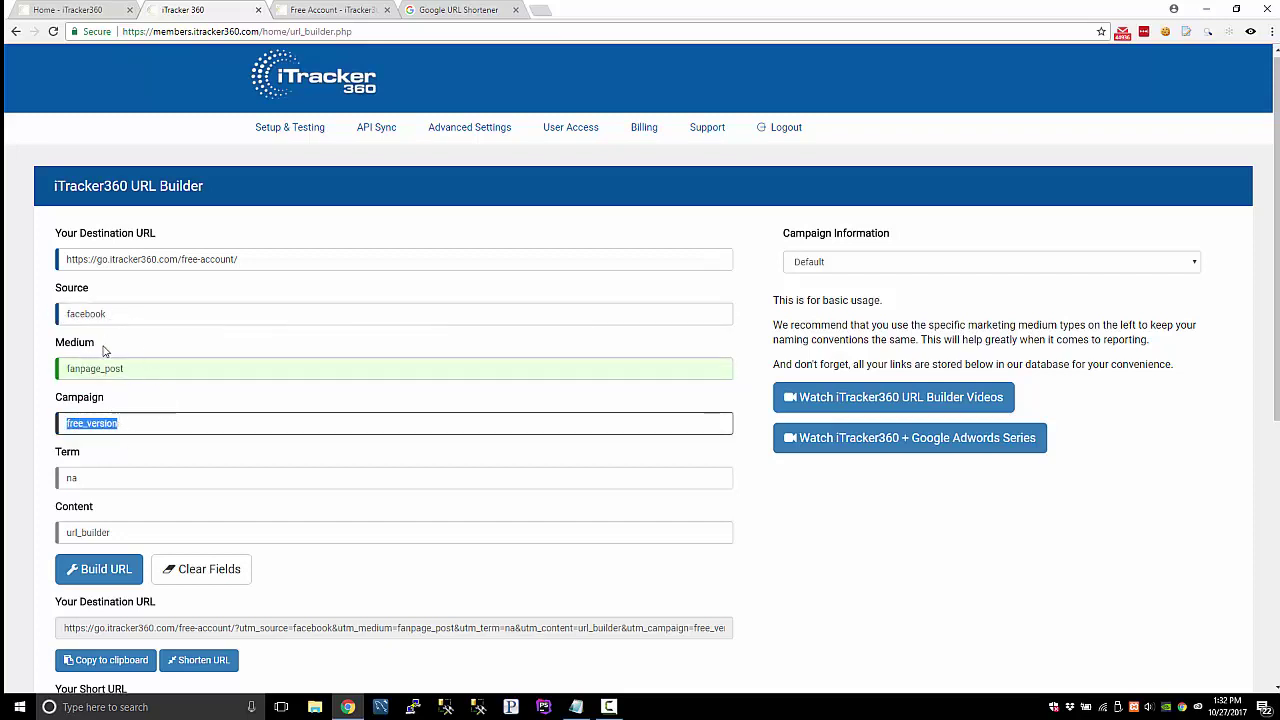
scroll(103, 350, "down", 1)
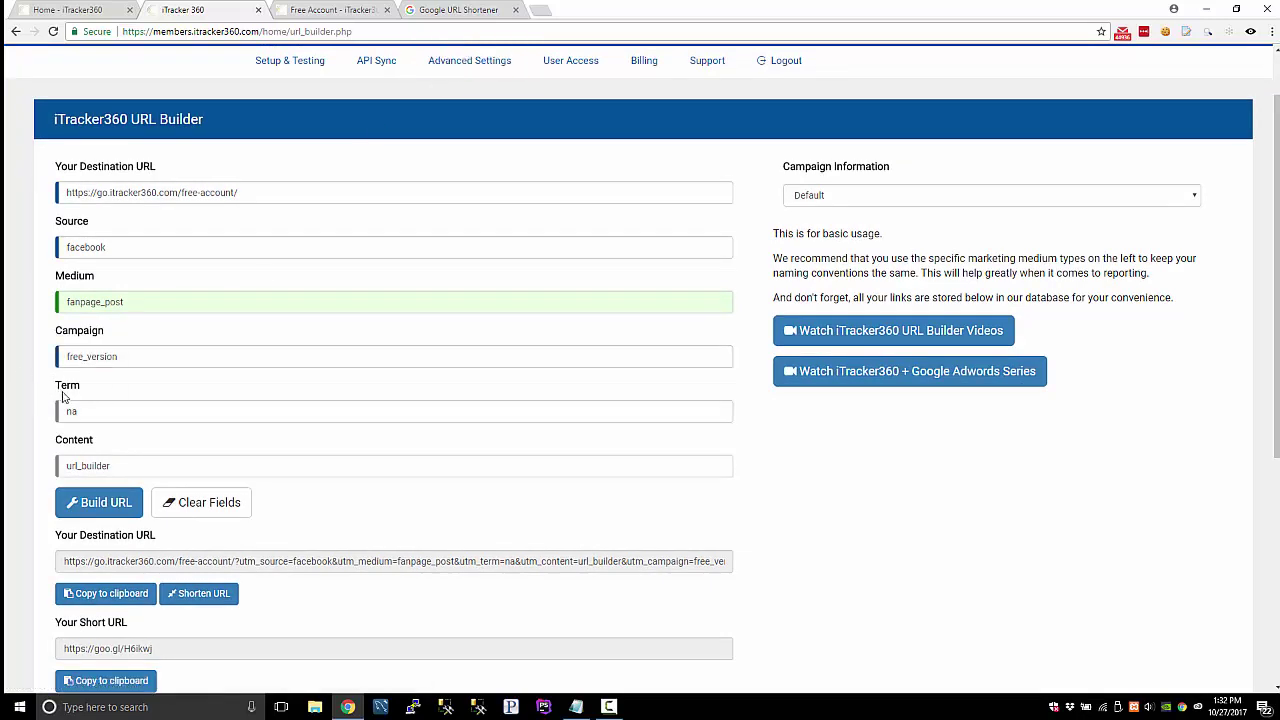
left_click(101, 412)
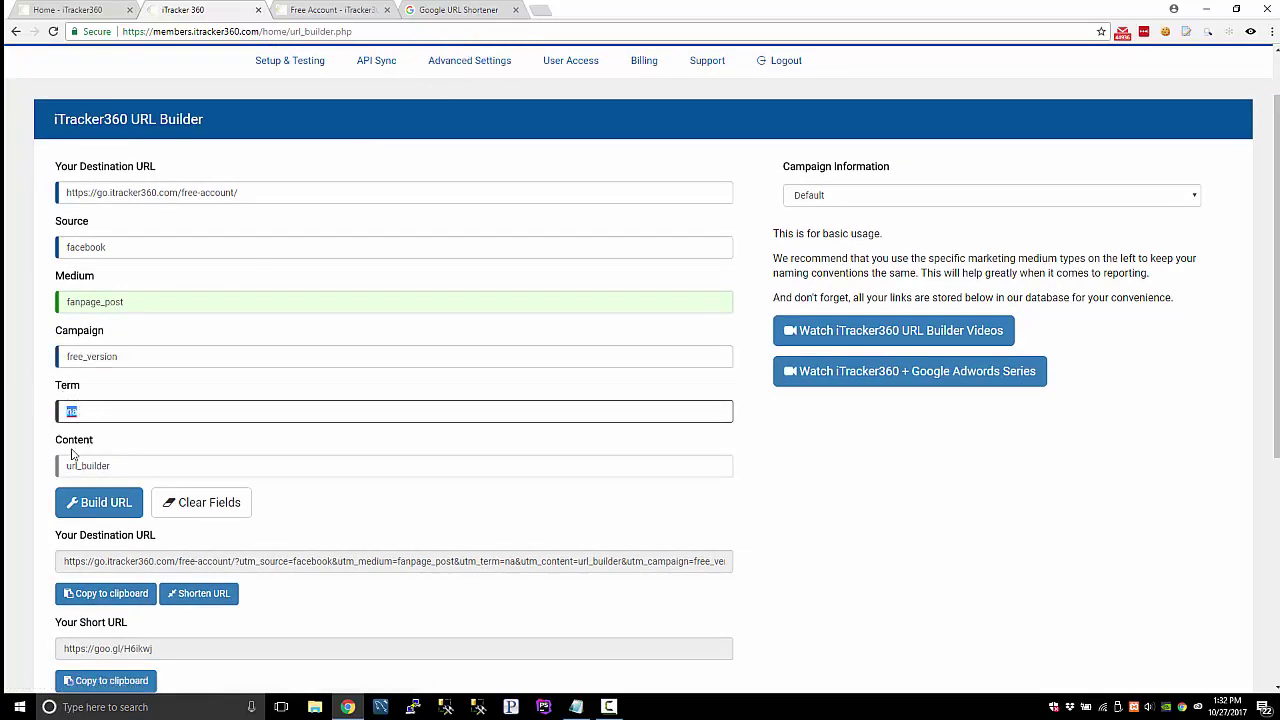
left_click(121, 279)
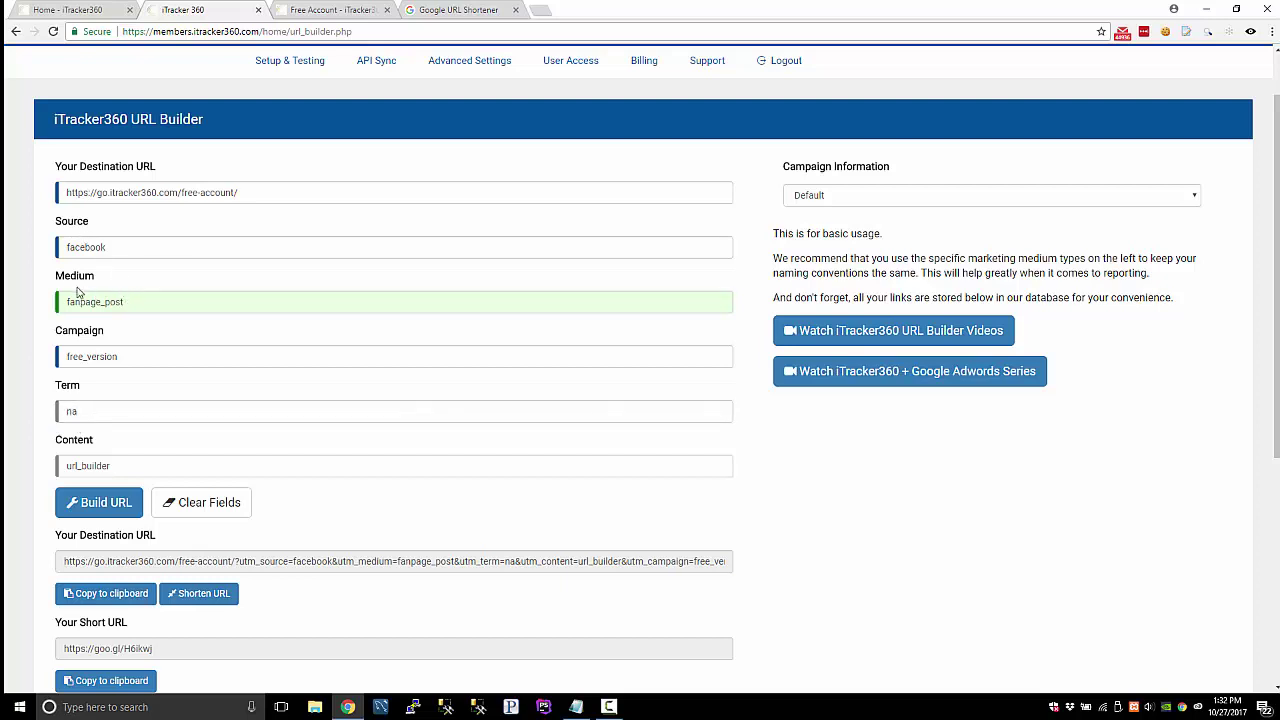
left_click(145, 302)
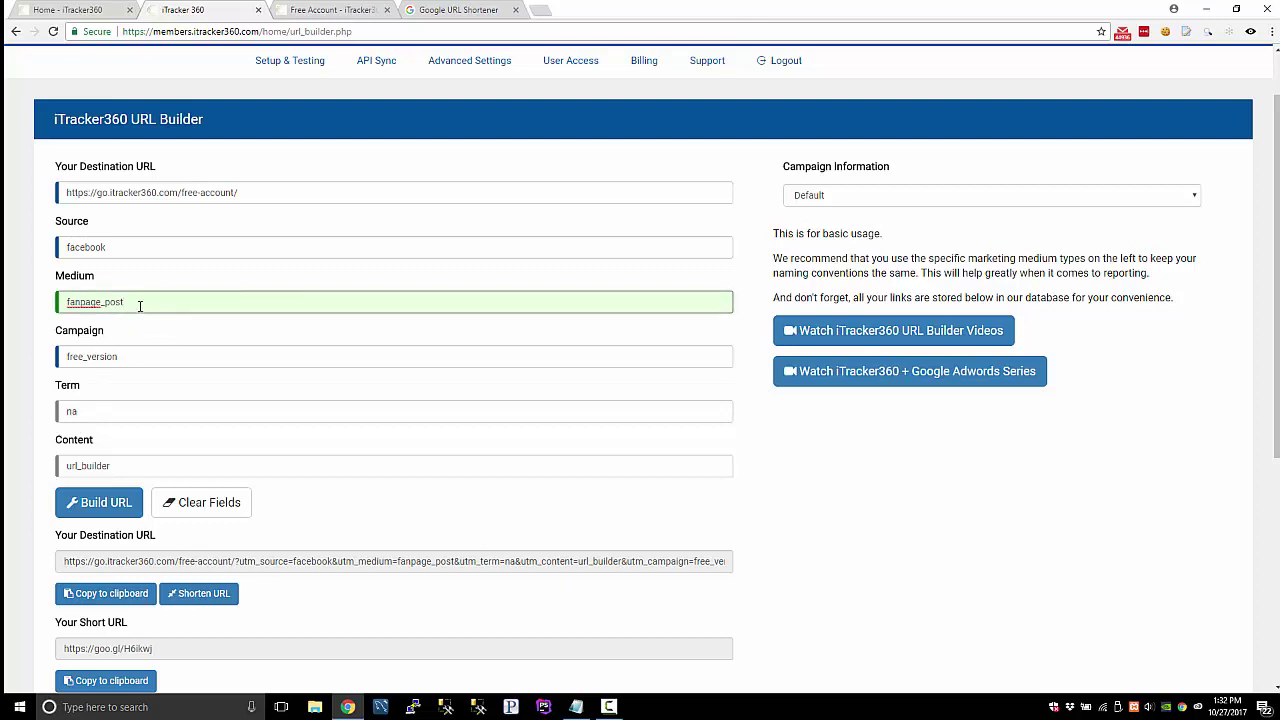
- Clear the medium and check the suggestions for "f", then enter "post" instead
left_click_drag(140, 300, 67, 298)
key("BackSpace")
type("f")
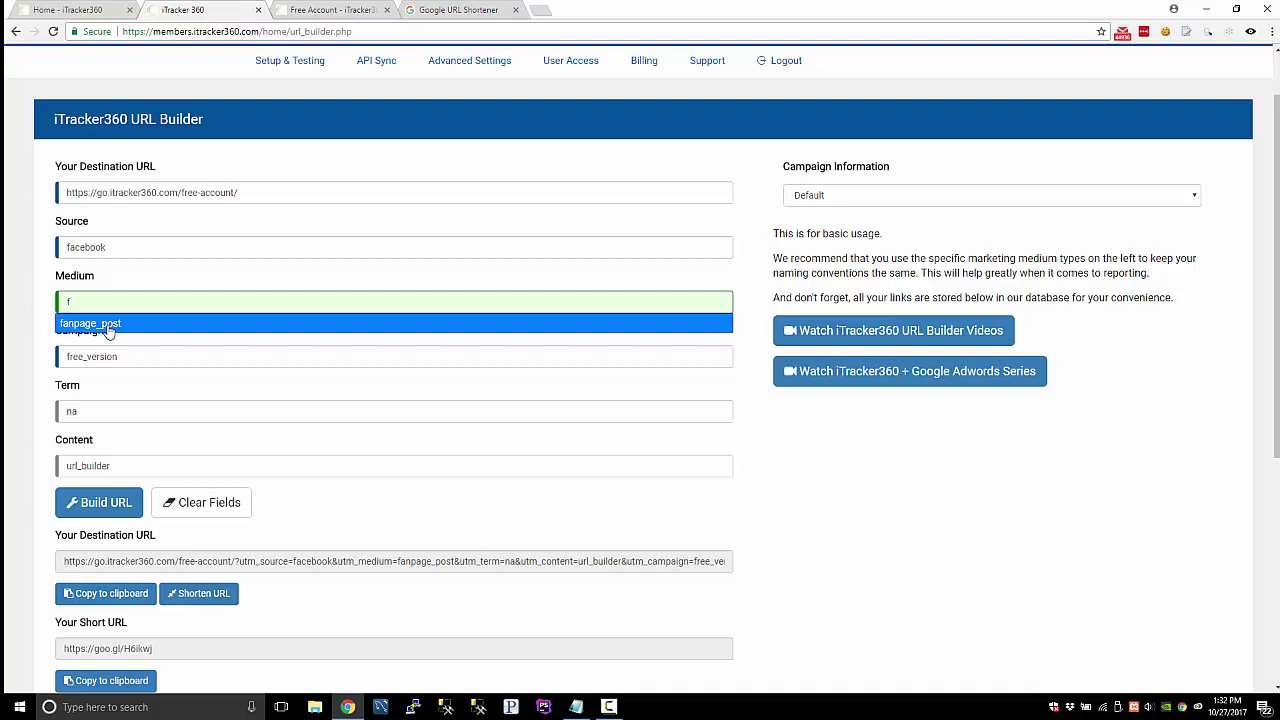
key("BackSpace")
type("post")
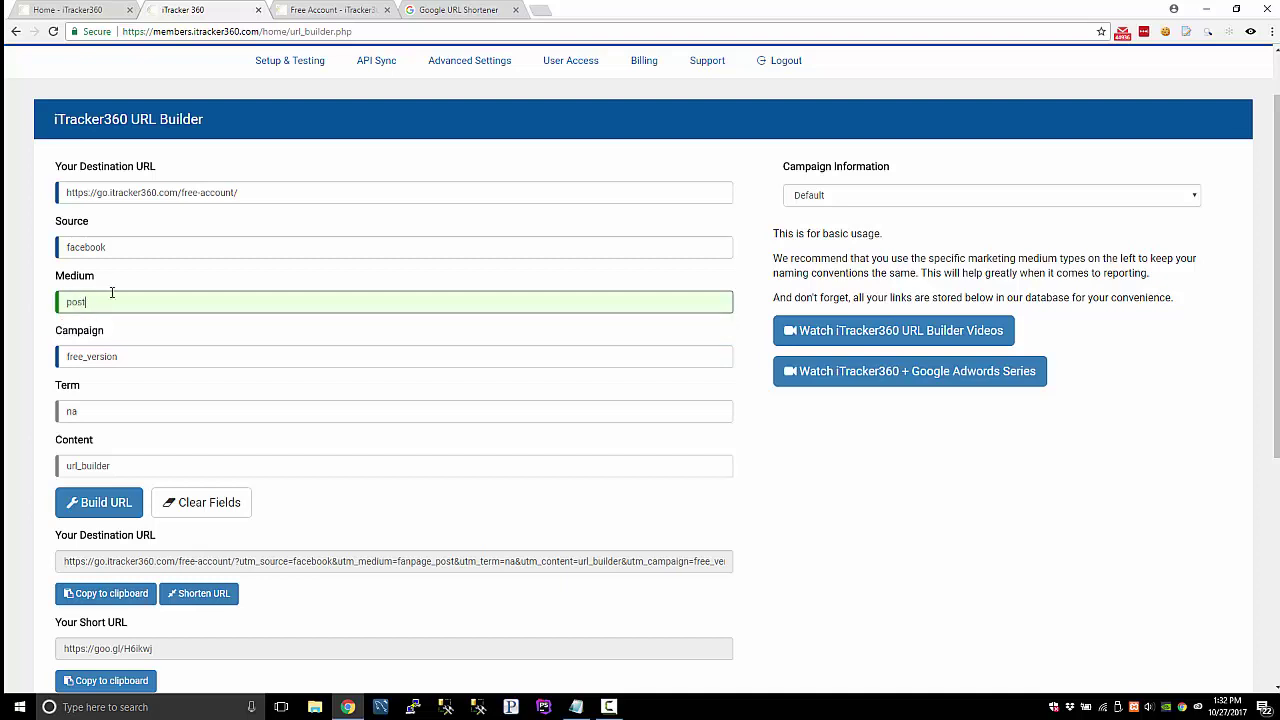
- Try "facebook_post" as the medium, then replace it with "fanpage_post"
double_click(112, 292)
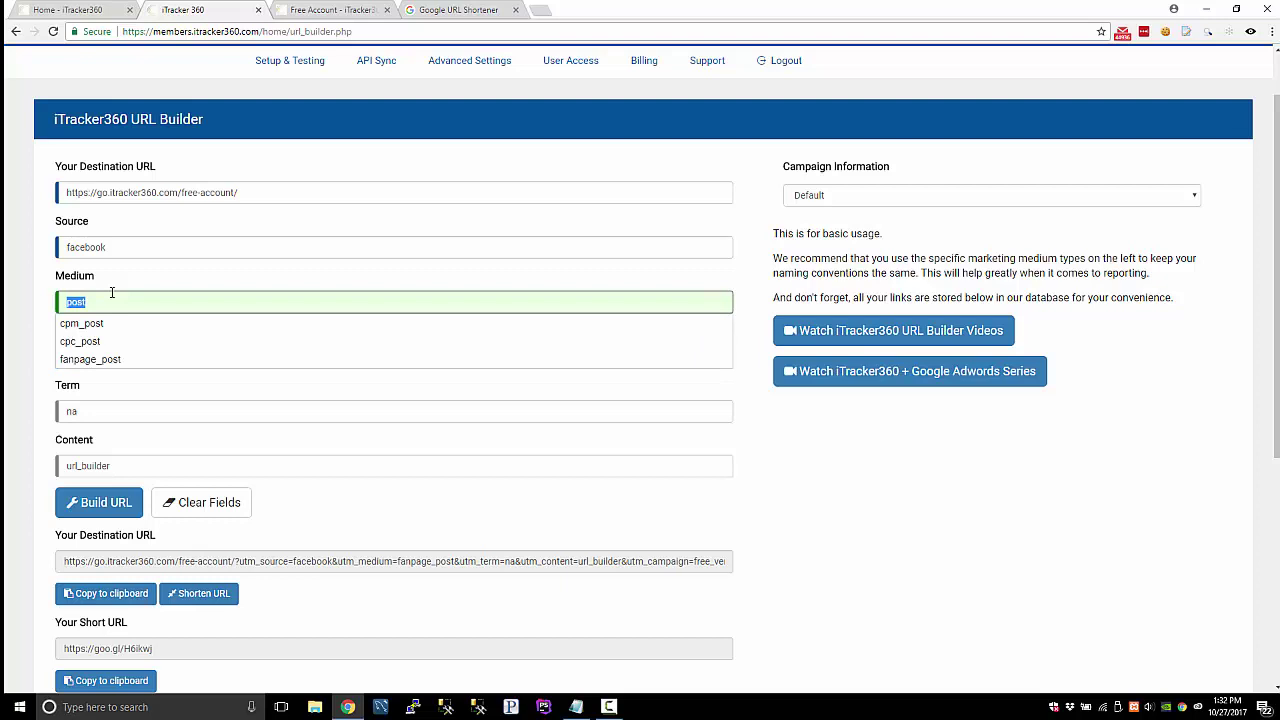
type("facebook_post")
double_click(112, 292)
type("fanpage")
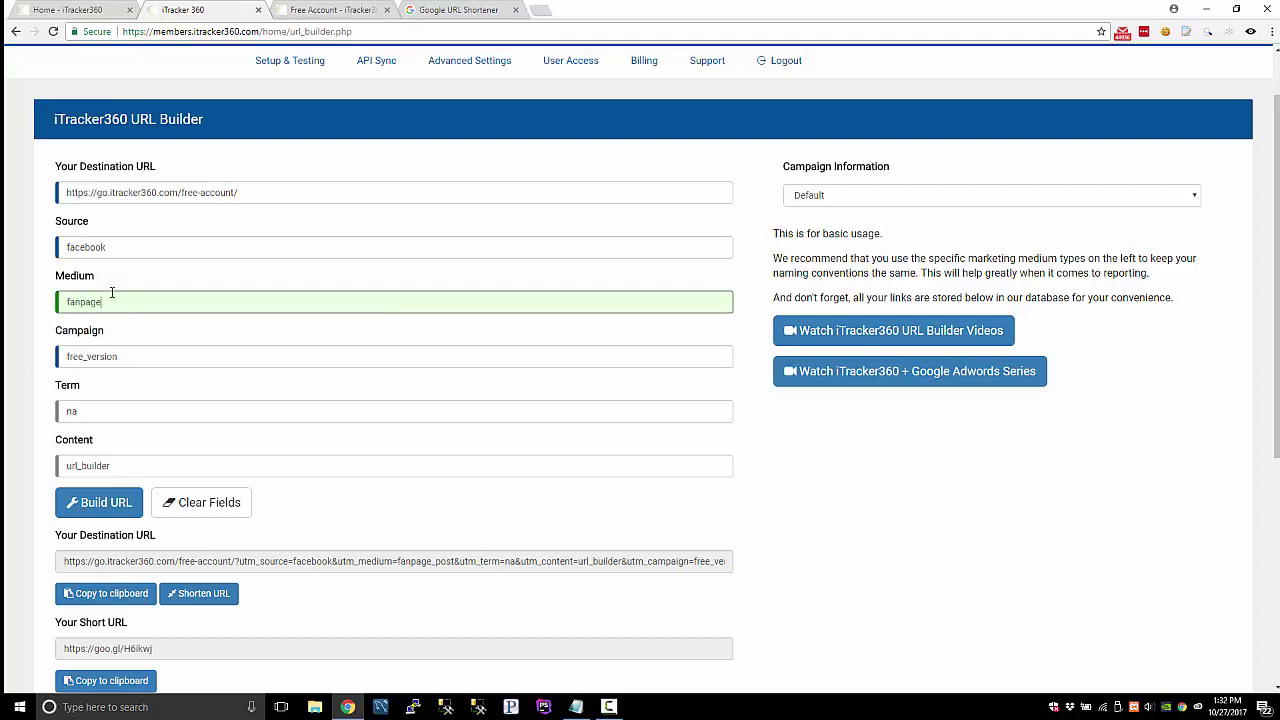
type("_post")
- Clear the medium again and choose the suggested fanpage_post value for "f"
double_click(112, 292)
key("BackSpace")
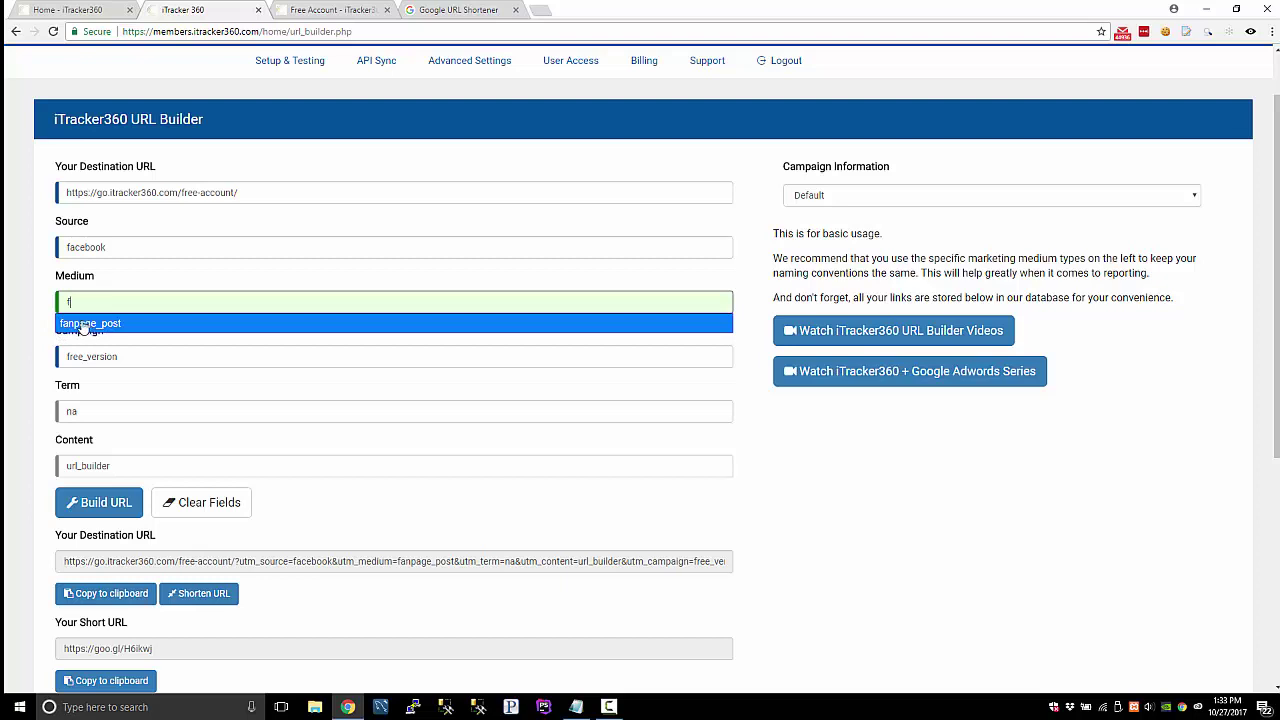
left_click(108, 324)
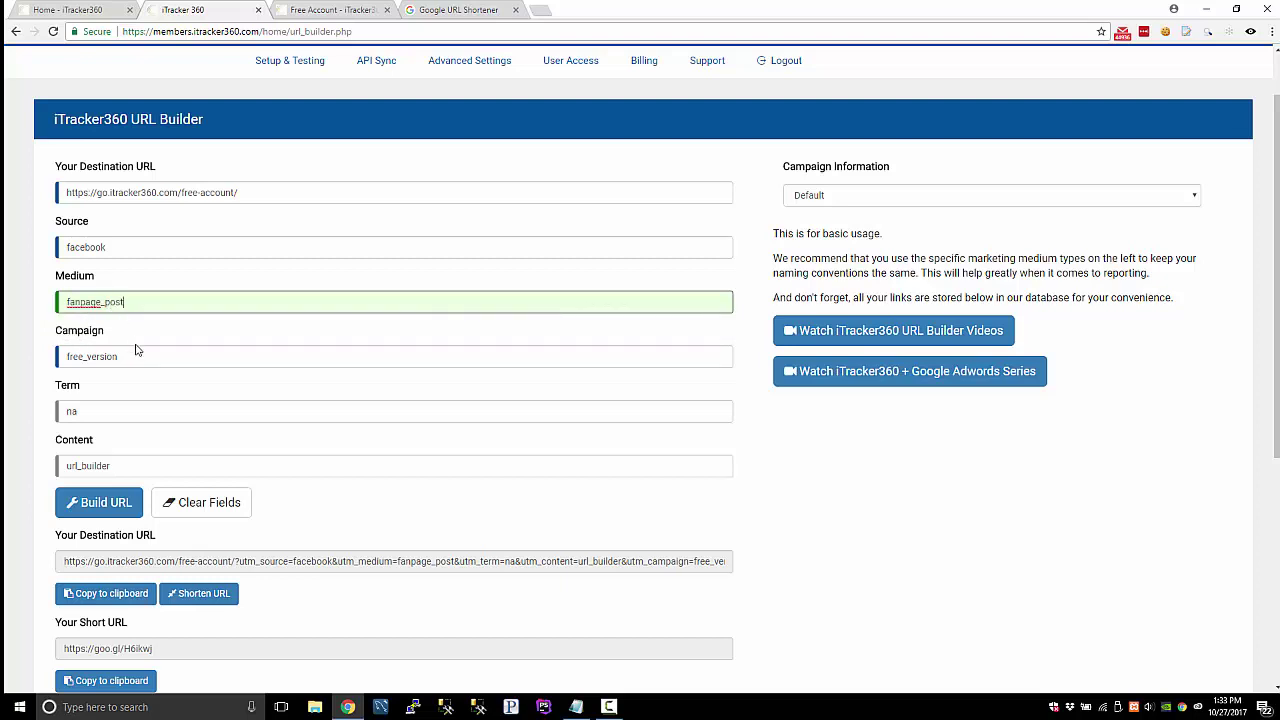
- Search the saved links for "fanpage"
scroll(140, 350, "down", 2)
scroll(195, 357, "down", 1)
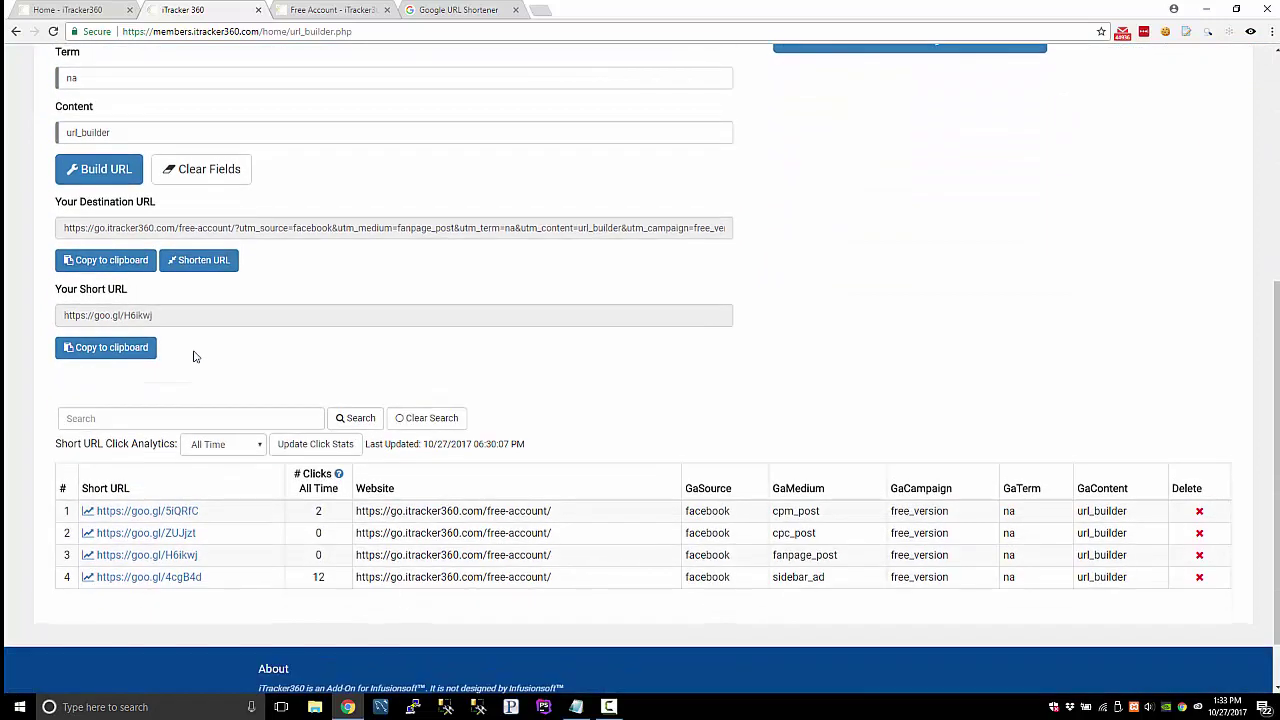
left_click(177, 420)
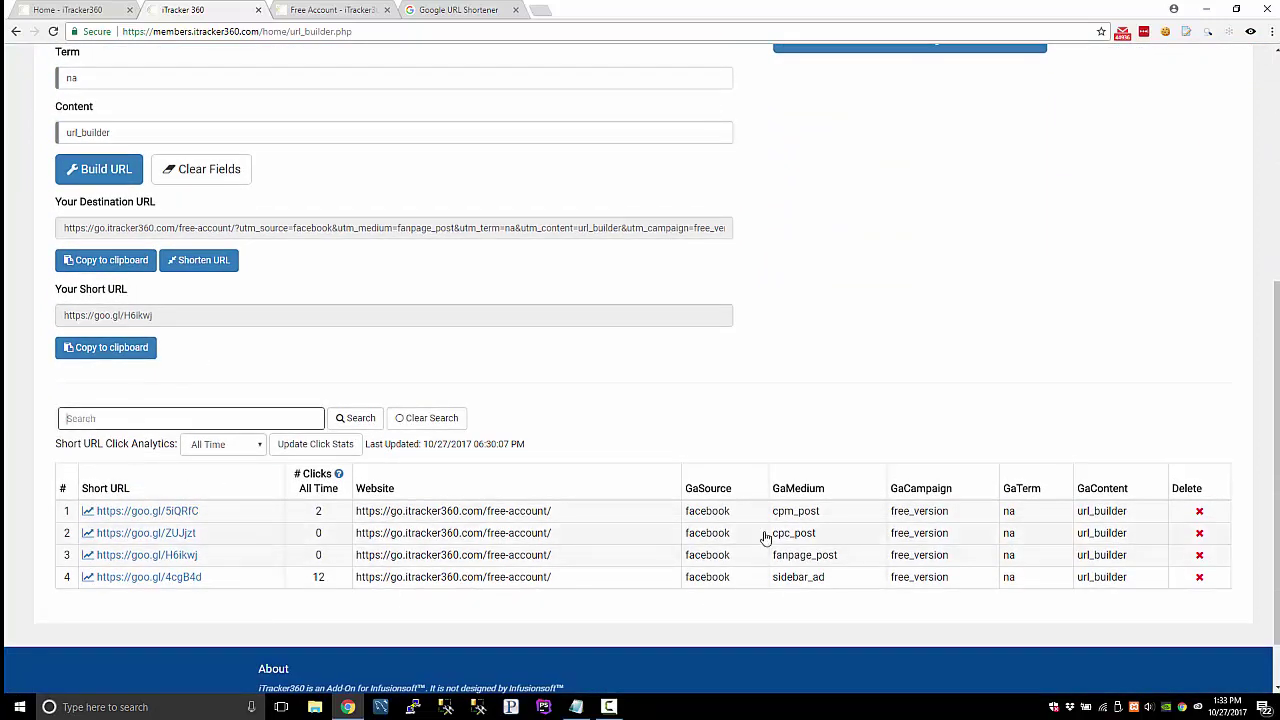
type("fanpage")
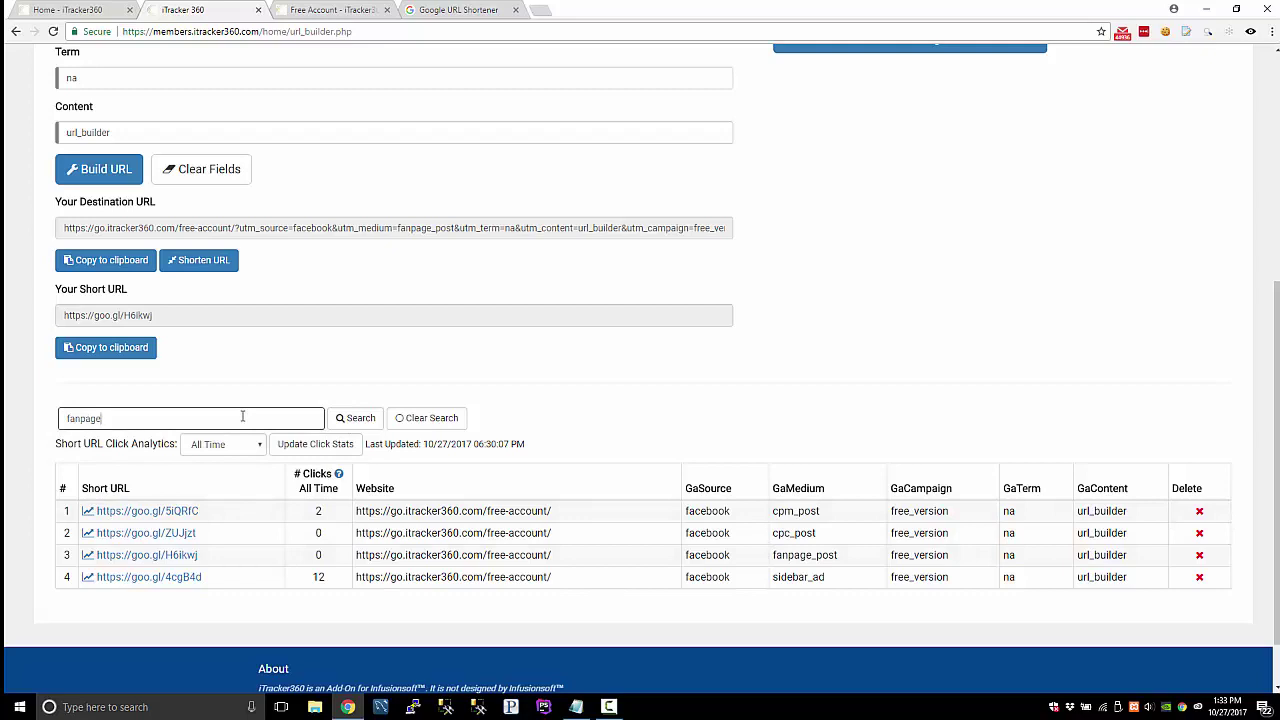
key("Return")
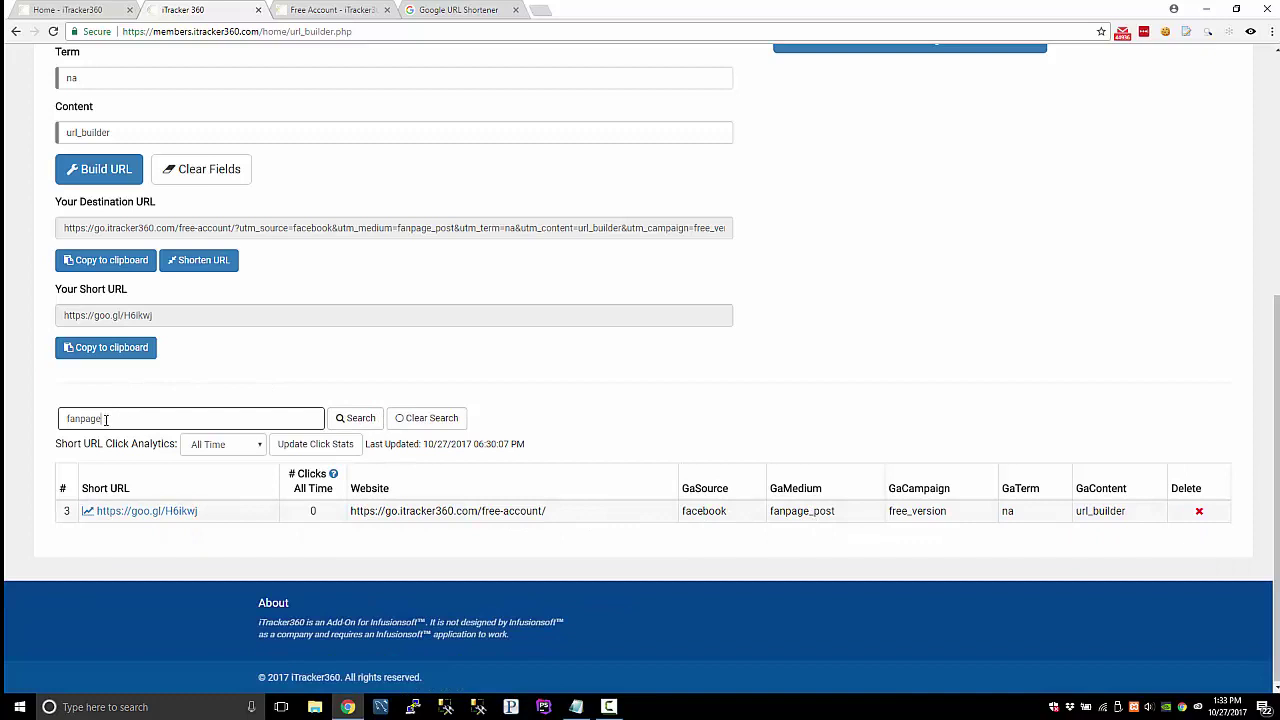
- Search the saved links for "FANPAGE" in capitals, then clear the search
left_click_drag(106, 420, 12, 420)
left_click(175, 390)
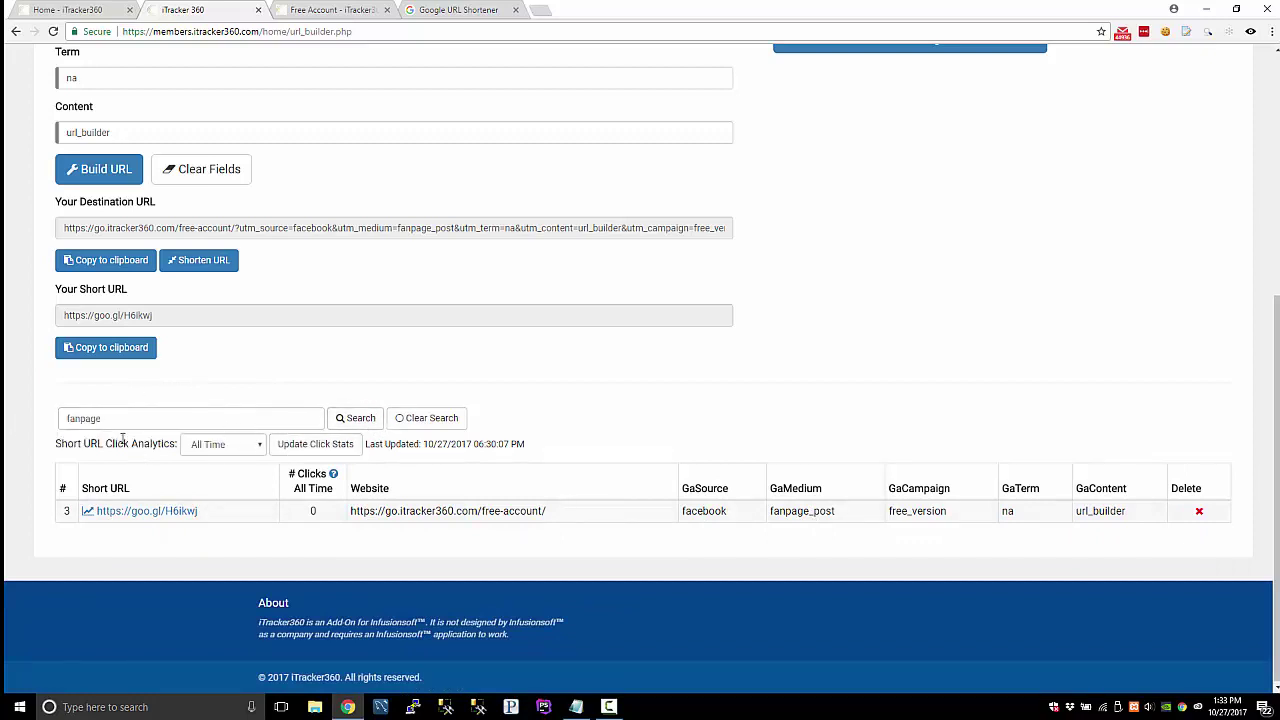
left_click_drag(138, 412, 8, 427)
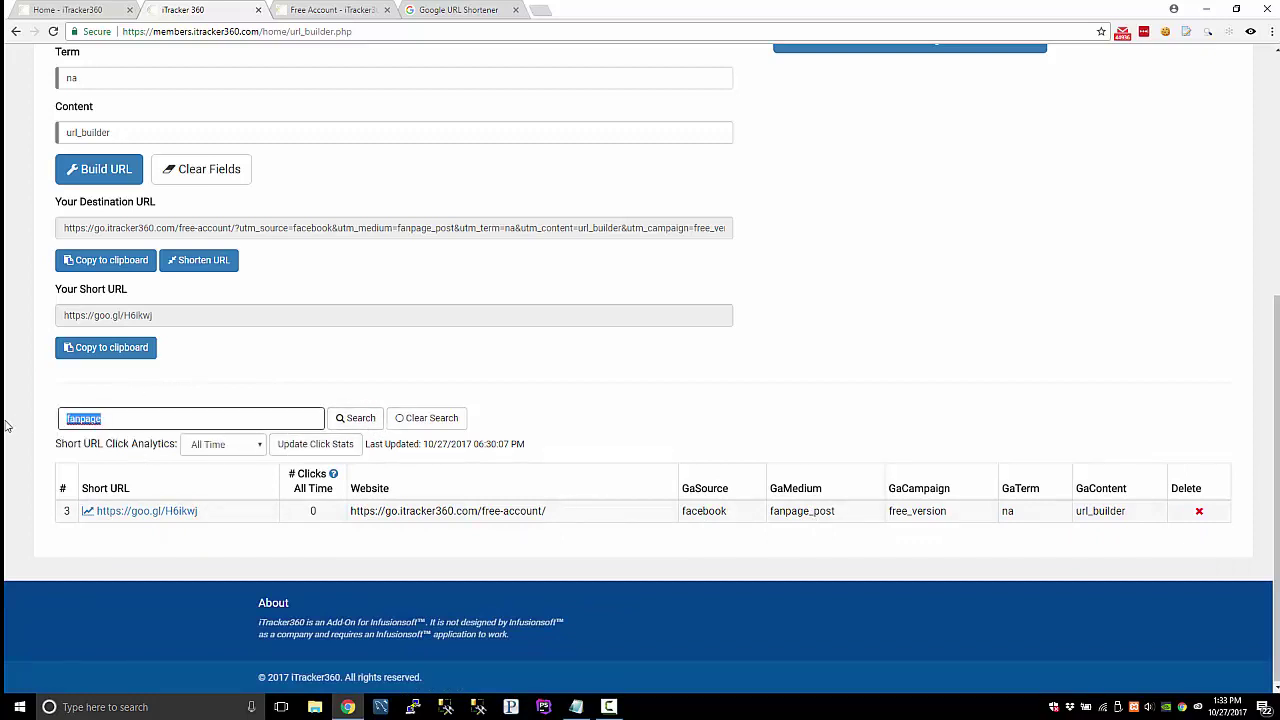
type("FANPAGE")
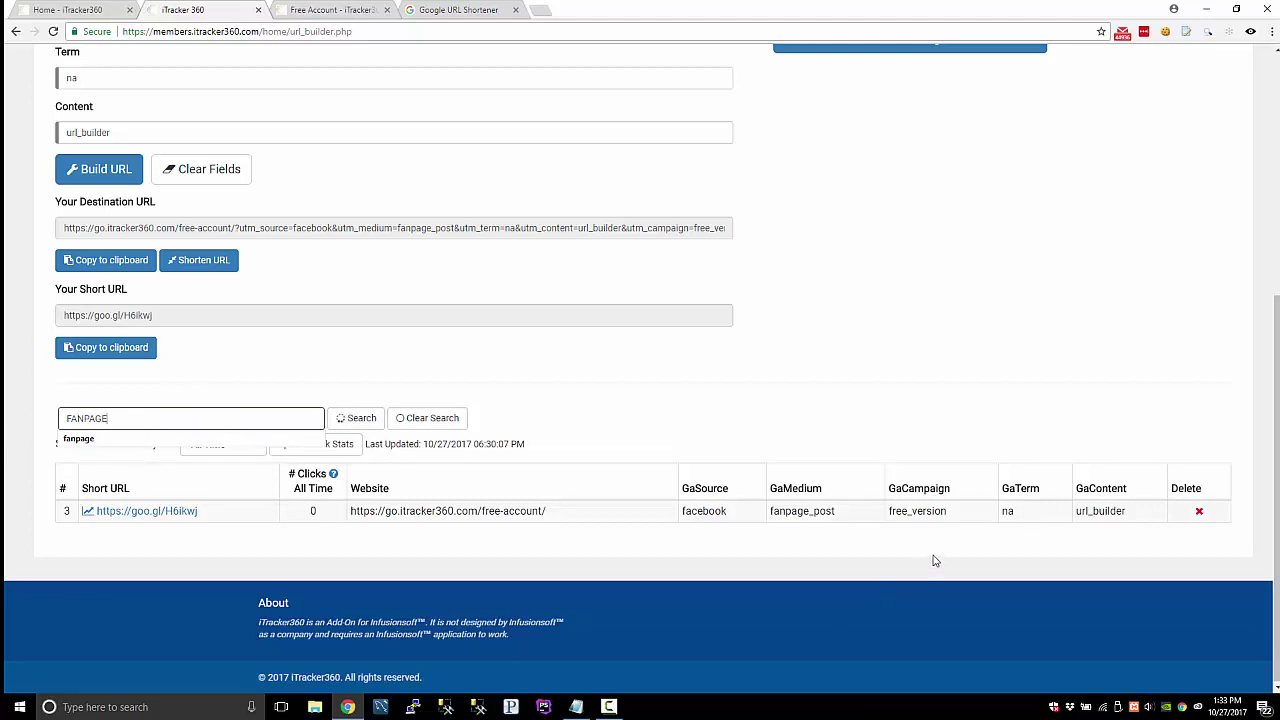
left_click(352, 397)
left_click(430, 420)
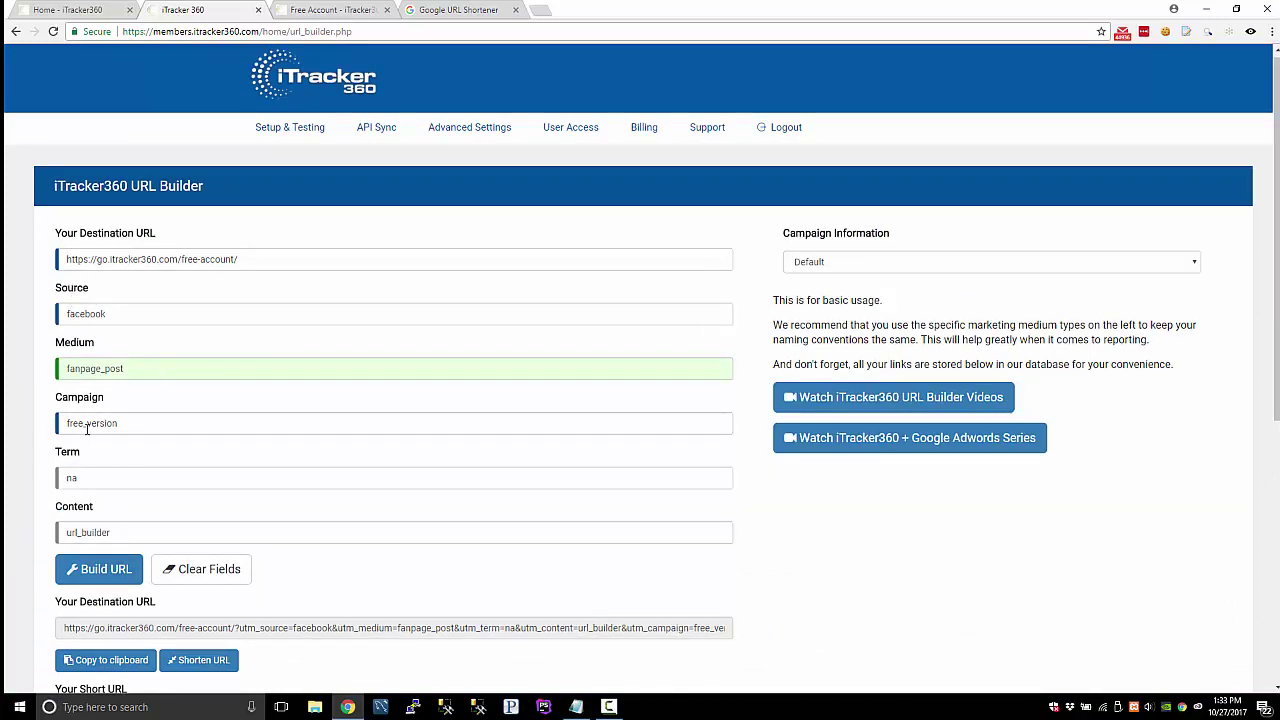
- Review the builder's source, medium and campaign values, checking that each follows the naming convention
left_click_drag(110, 316, 27, 328)
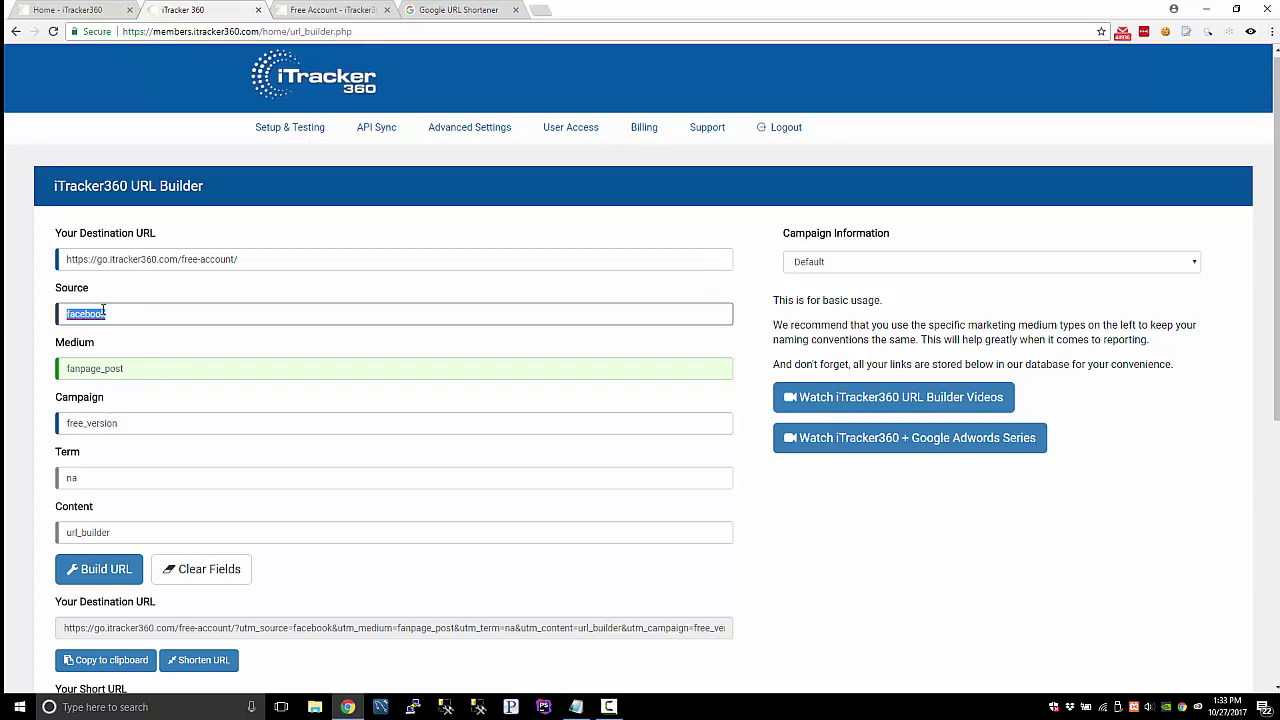
left_click_drag(127, 370, 17, 375)
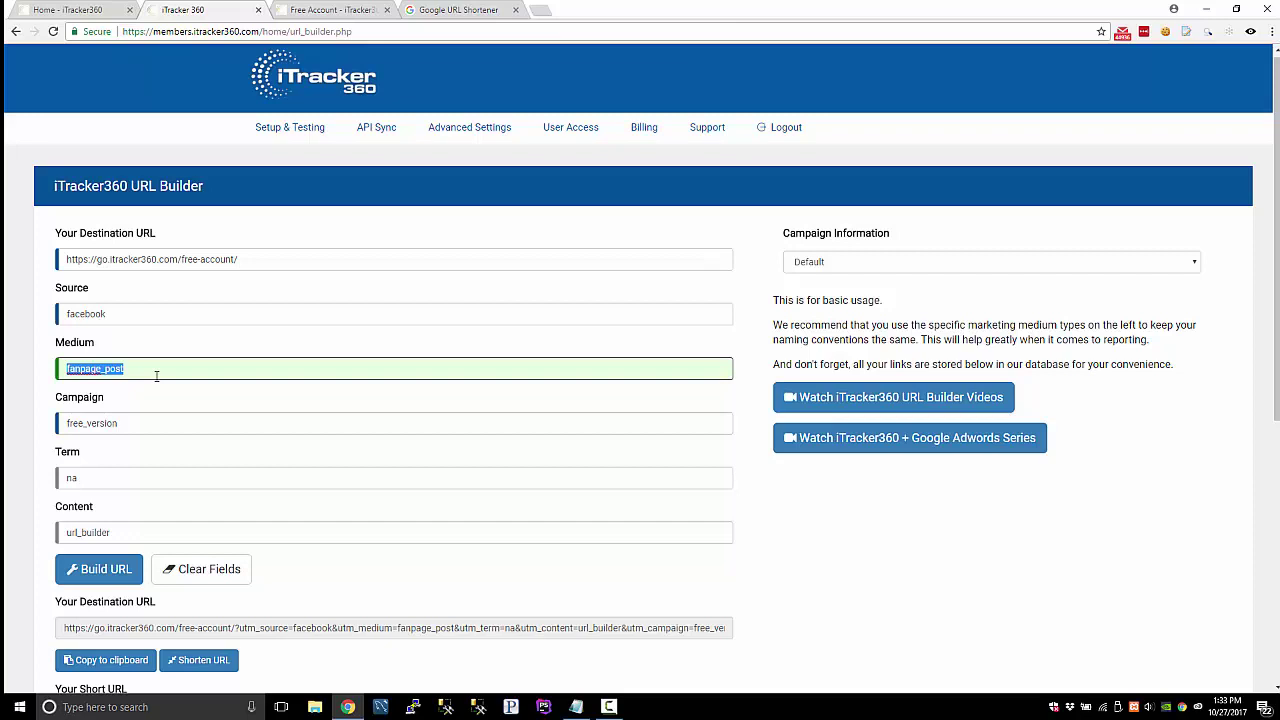
left_click_drag(143, 423, 23, 423)
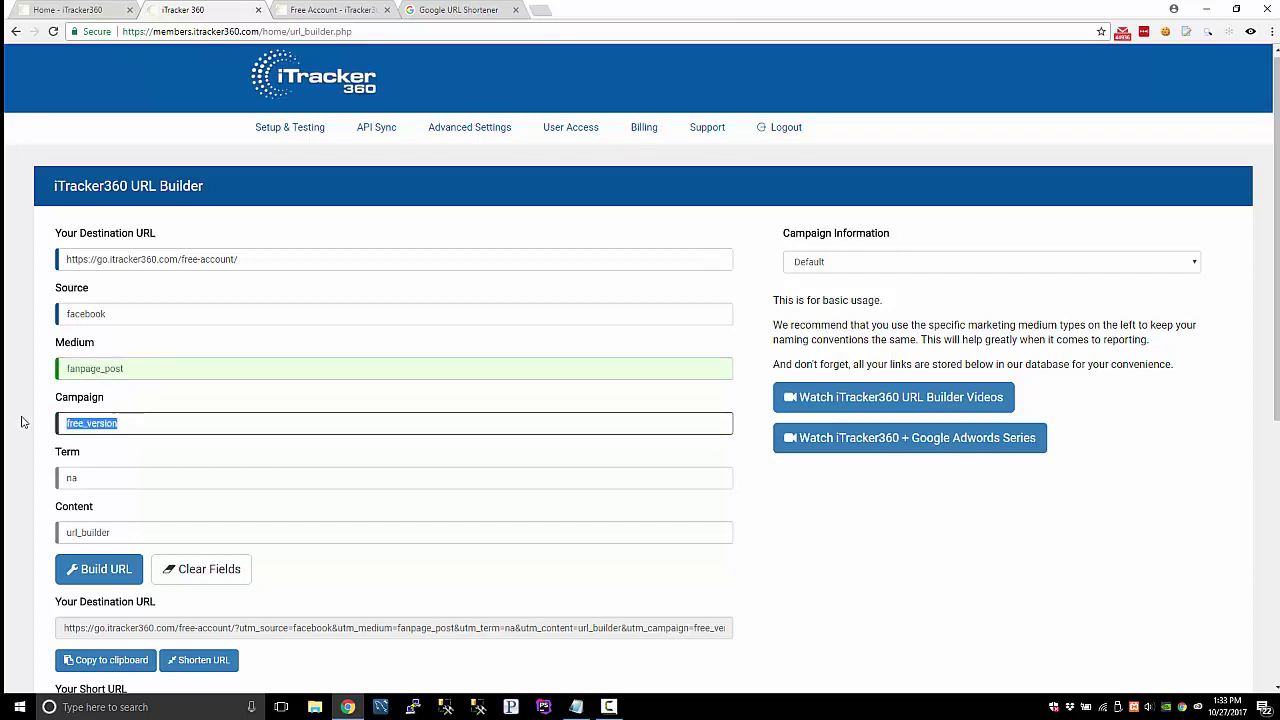
left_click(135, 414)
left_click_drag(135, 416, 40, 420)
scroll(148, 452, "down", 1)
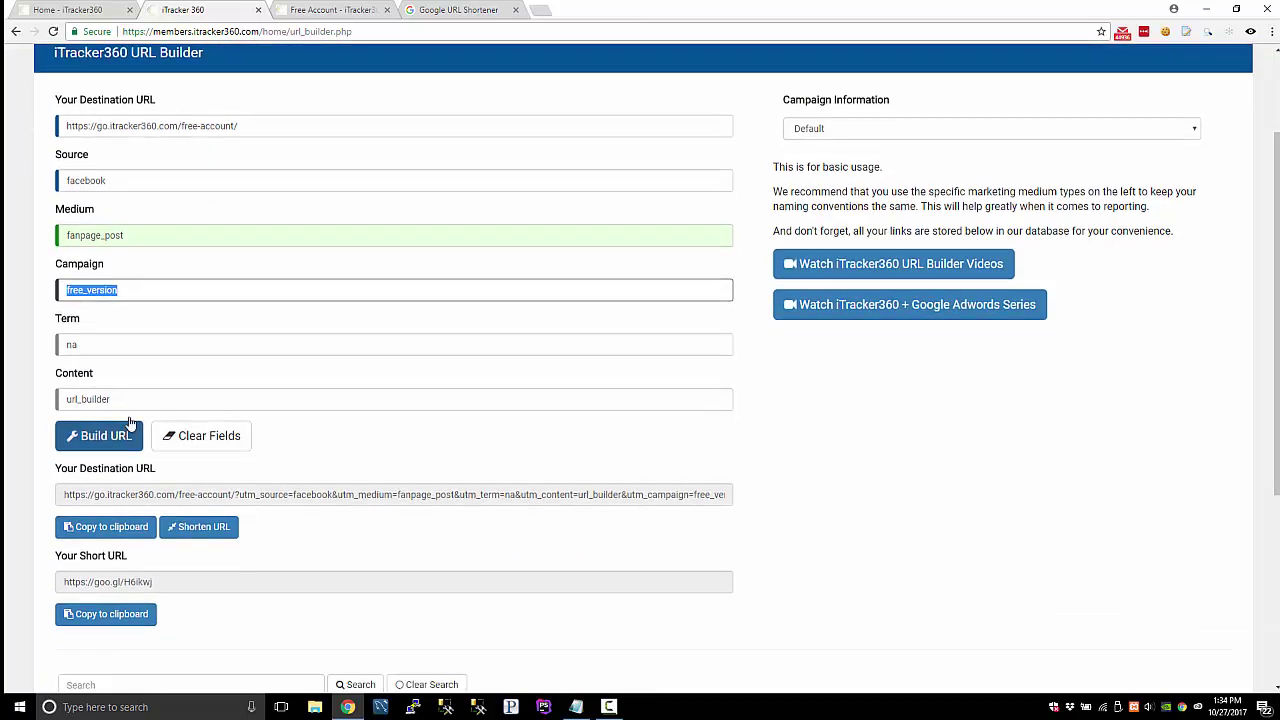
- Try 20170101 as the content value, then empty the content field
left_click_drag(137, 397, 62, 390)
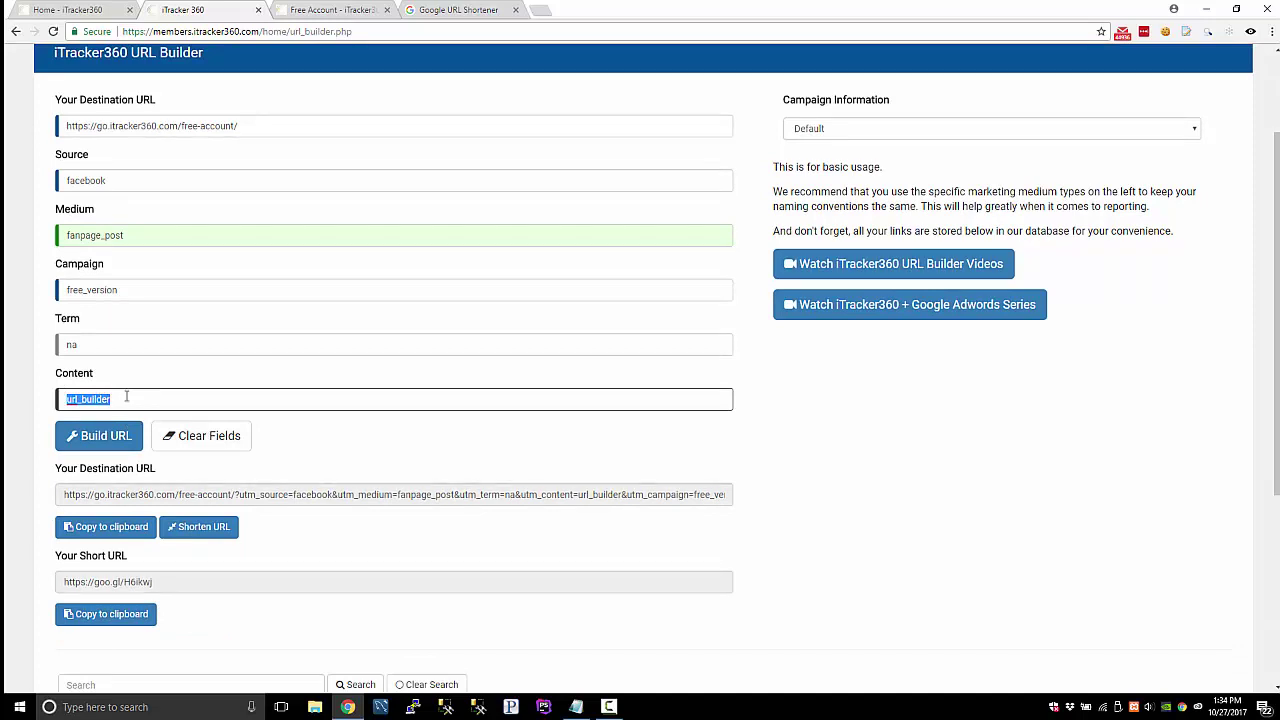
type("20170101")
left_click_drag(131, 398, 33, 385)
left_click_drag(110, 400, 52, 405)
left_click_drag(133, 396, 46, 412)
key("BackSpace")
- Load the saved cpm_post link's values from the saved links table into the builder form
double_click(76, 345)
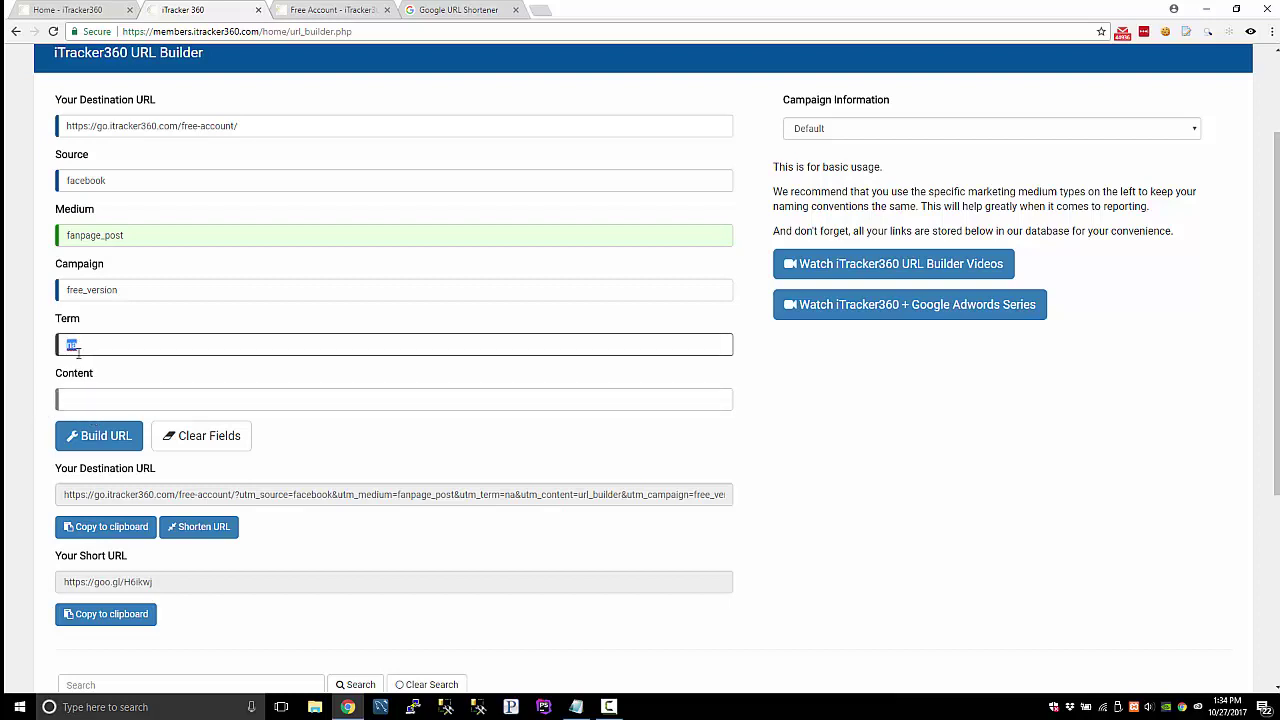
scroll(196, 420, "down", 3)
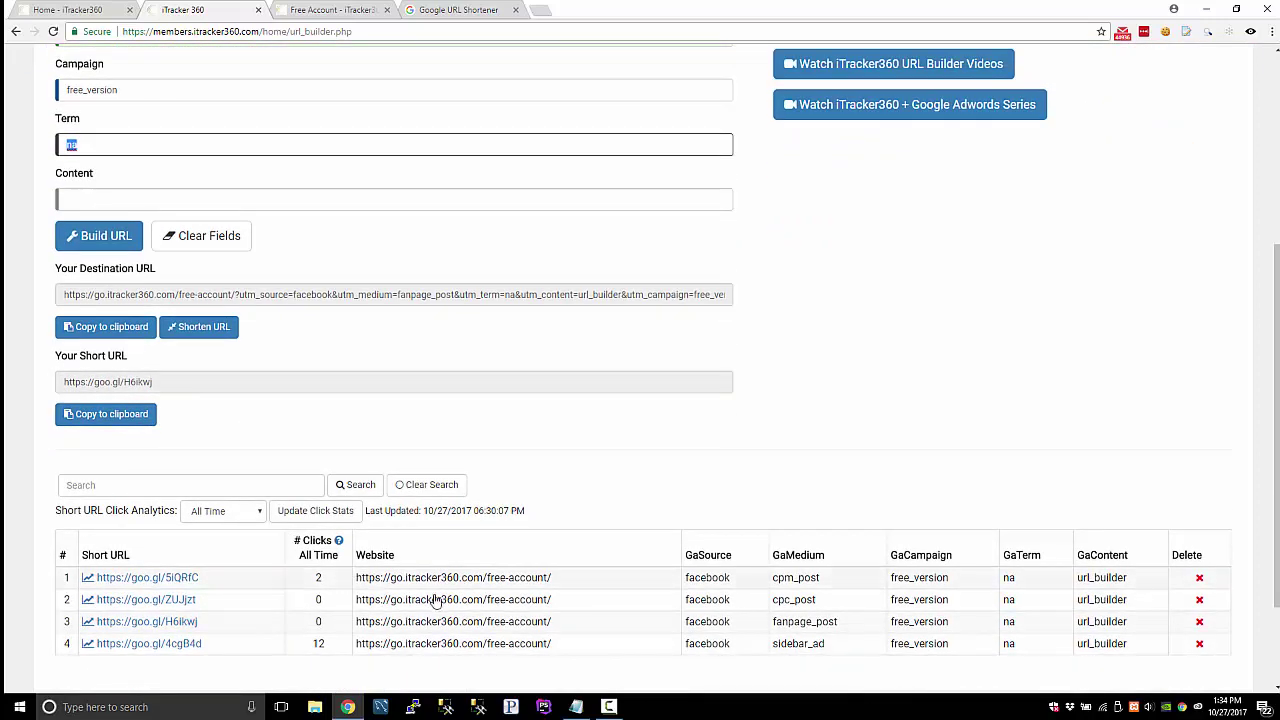
left_click(452, 581)
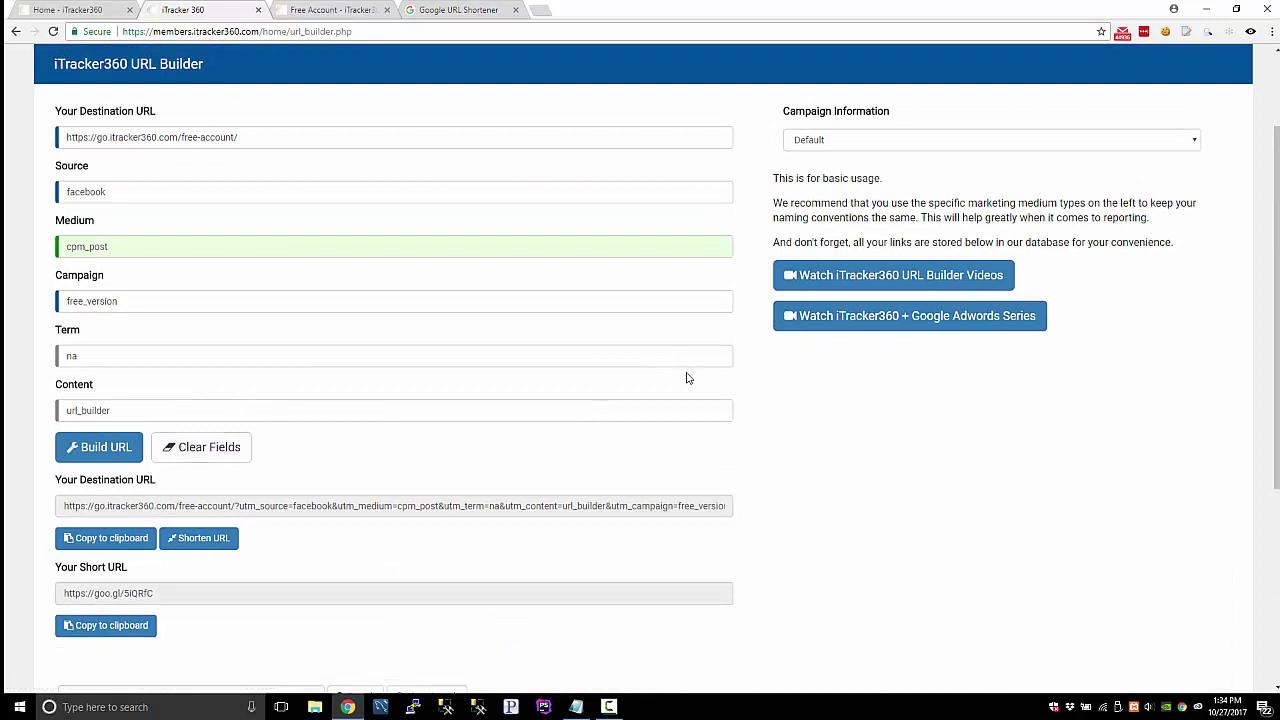
- Set the campaign information to Adwords Content Network and compare its {keyword} insertion parameter with the term field
left_click(848, 144)
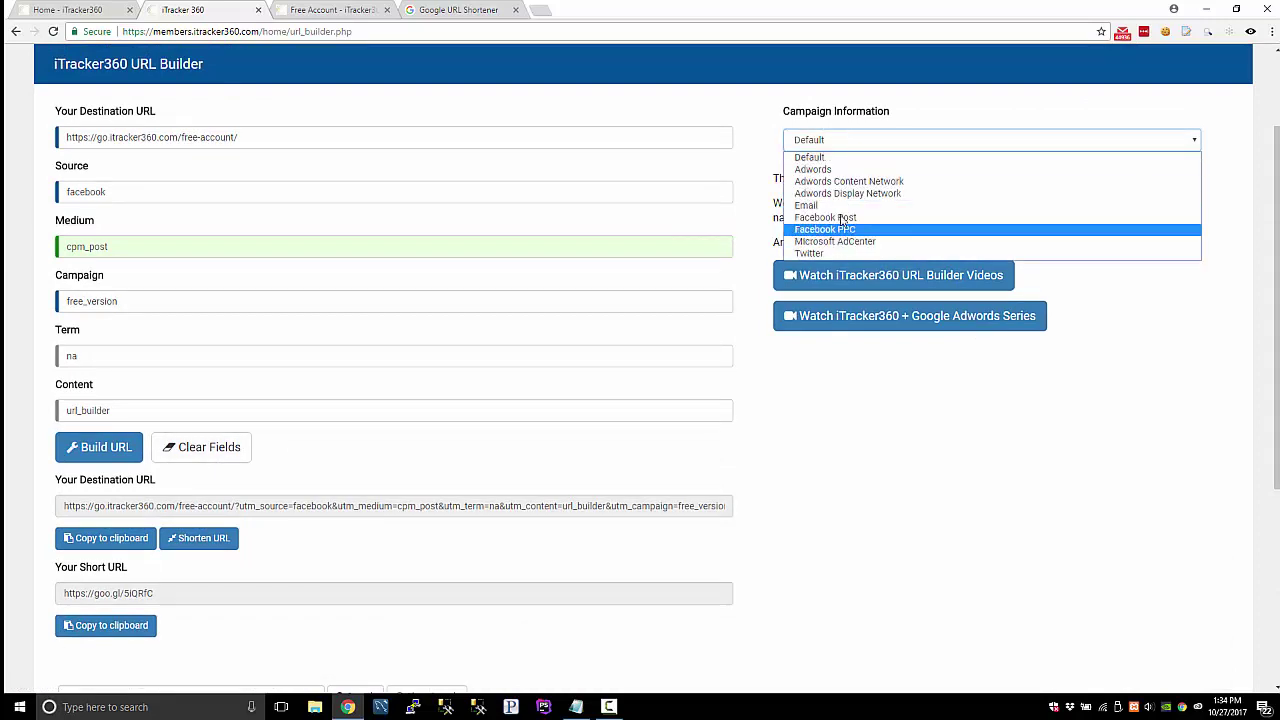
left_click(848, 181)
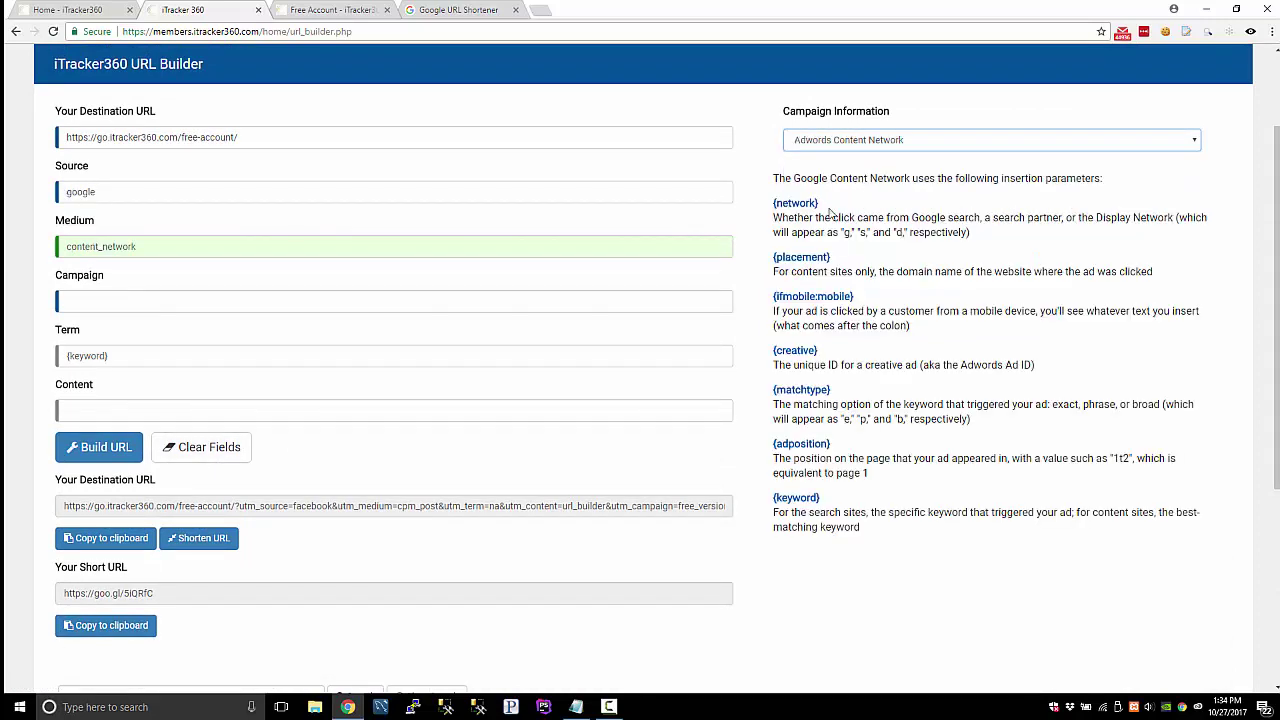
left_click_drag(826, 506, 771, 499)
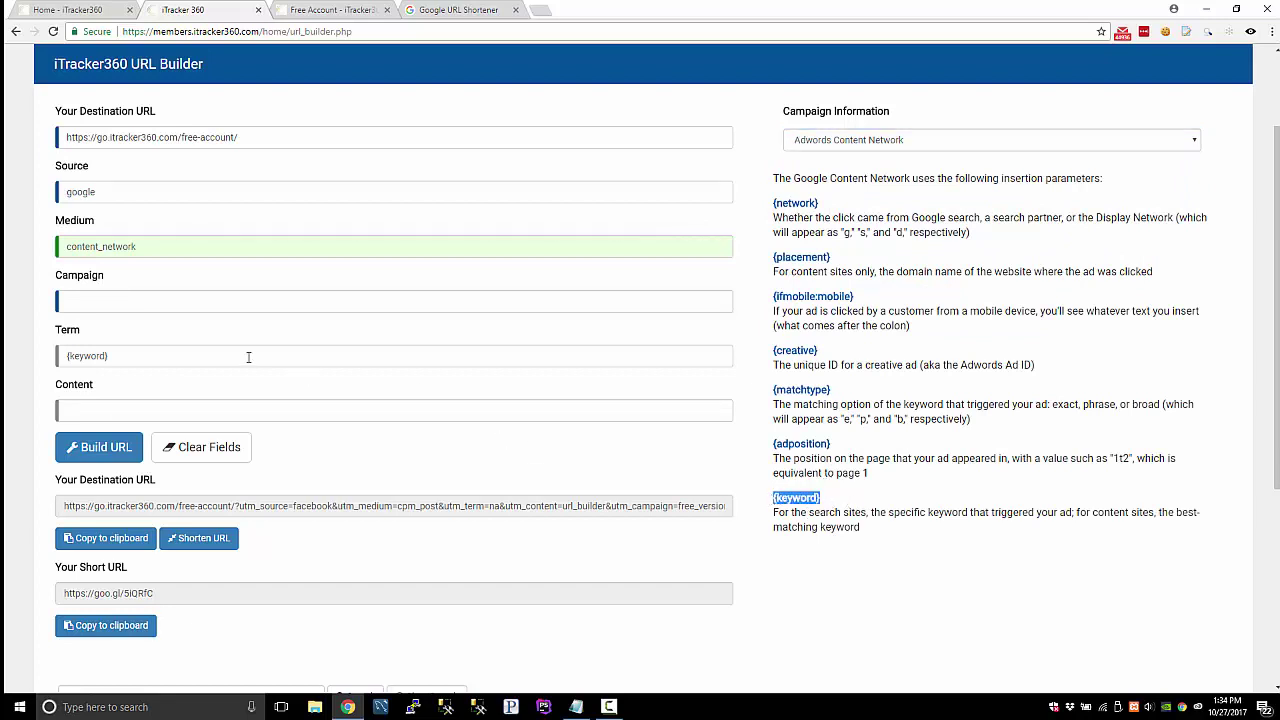
left_click(171, 350)
left_click_drag(171, 350, 16, 360)
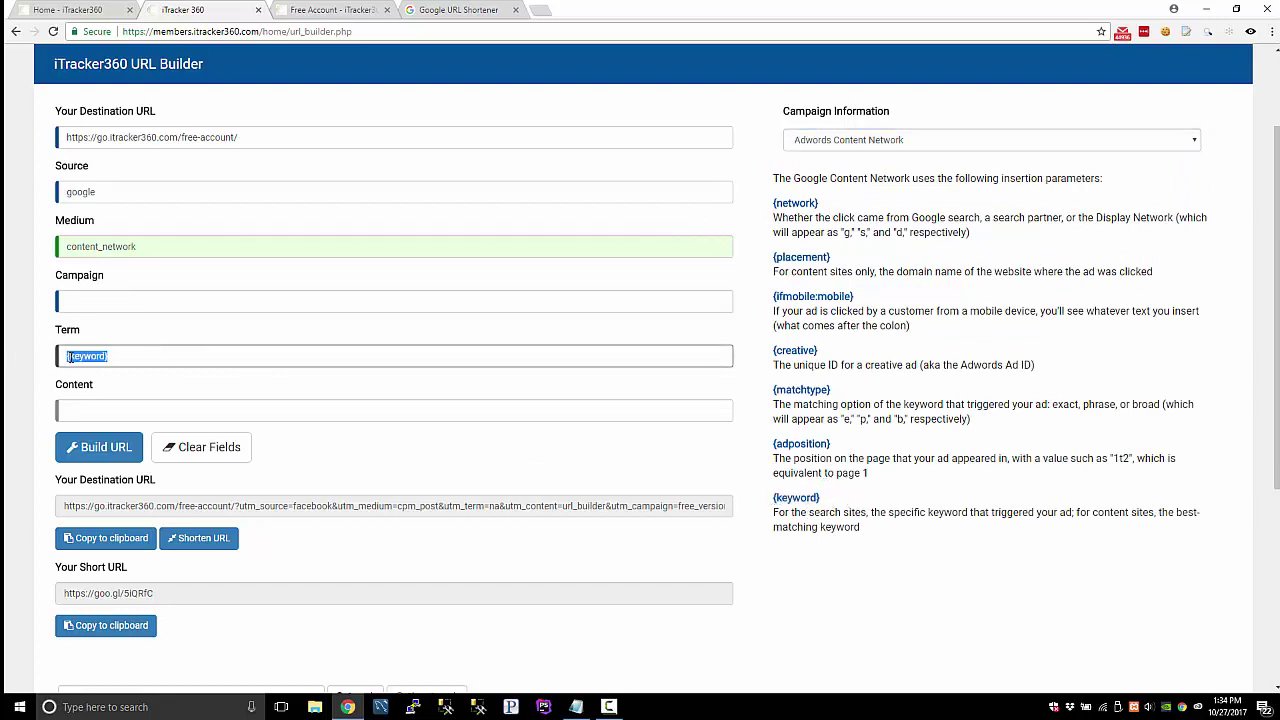
left_click(116, 337)
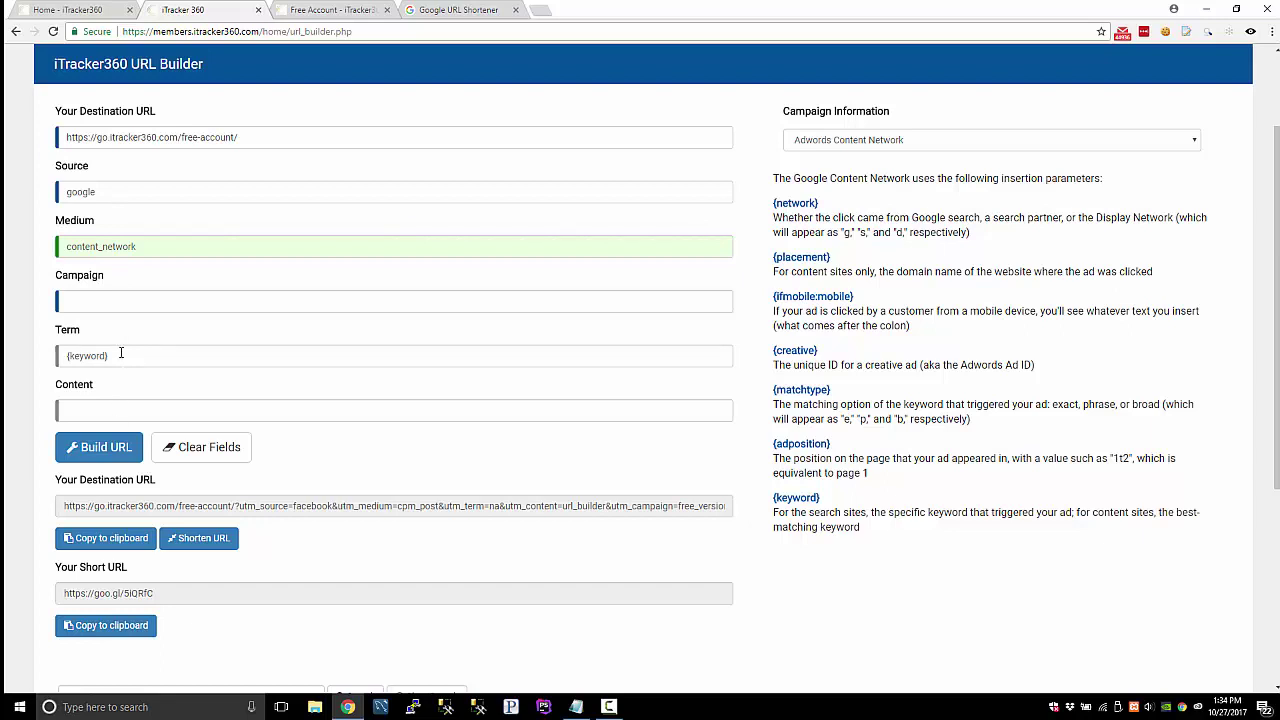
- Set the campaign information back to Default and clear all the URL builder's fields
left_click_drag(126, 356, 53, 362)
left_click(100, 402)
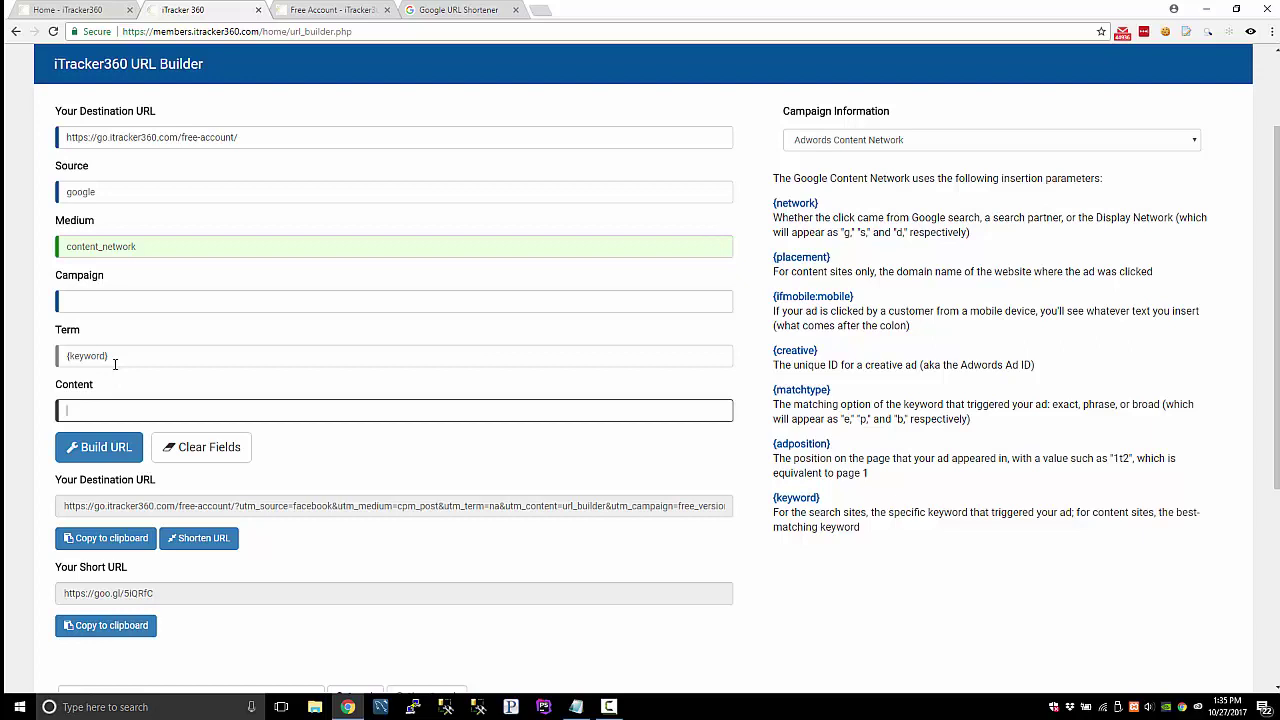
left_click(833, 141)
left_click(833, 157)
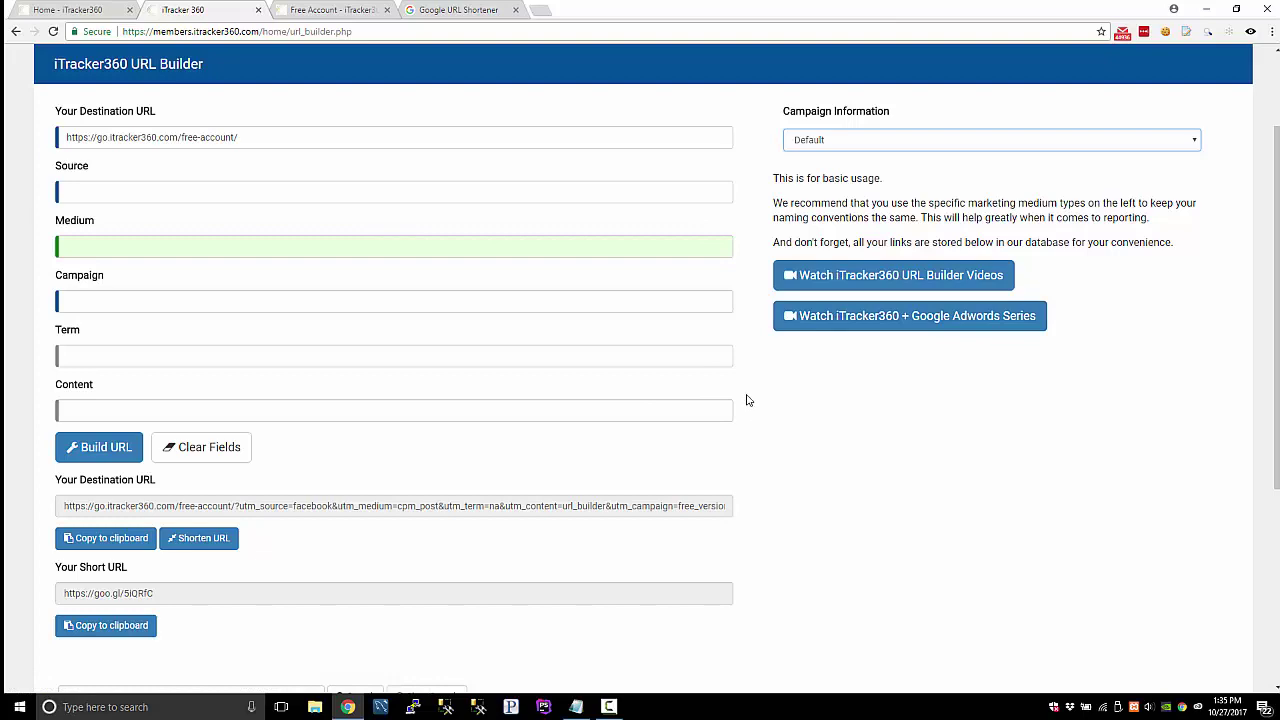
scroll(814, 423, "down", 3)
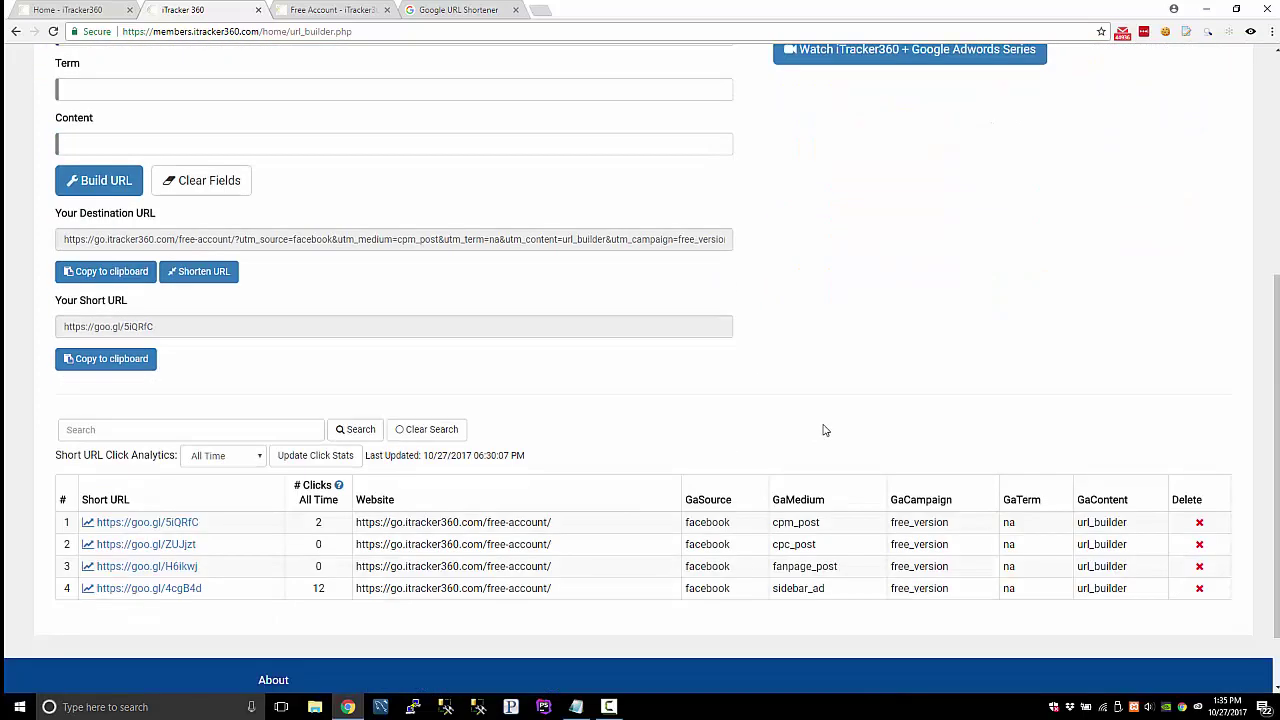
scroll(217, 243, "up", 4)
scroll(238, 388, "down", 3)
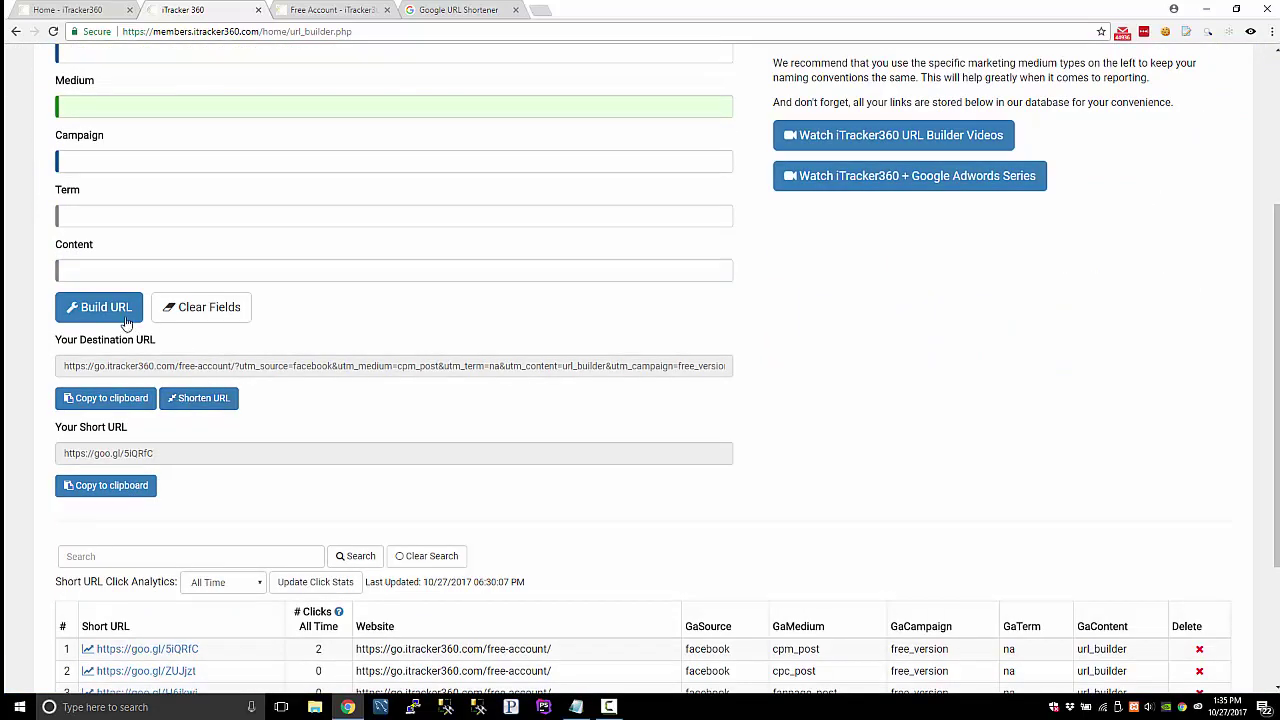
left_click(200, 310)
scroll(374, 391, "up", 3)
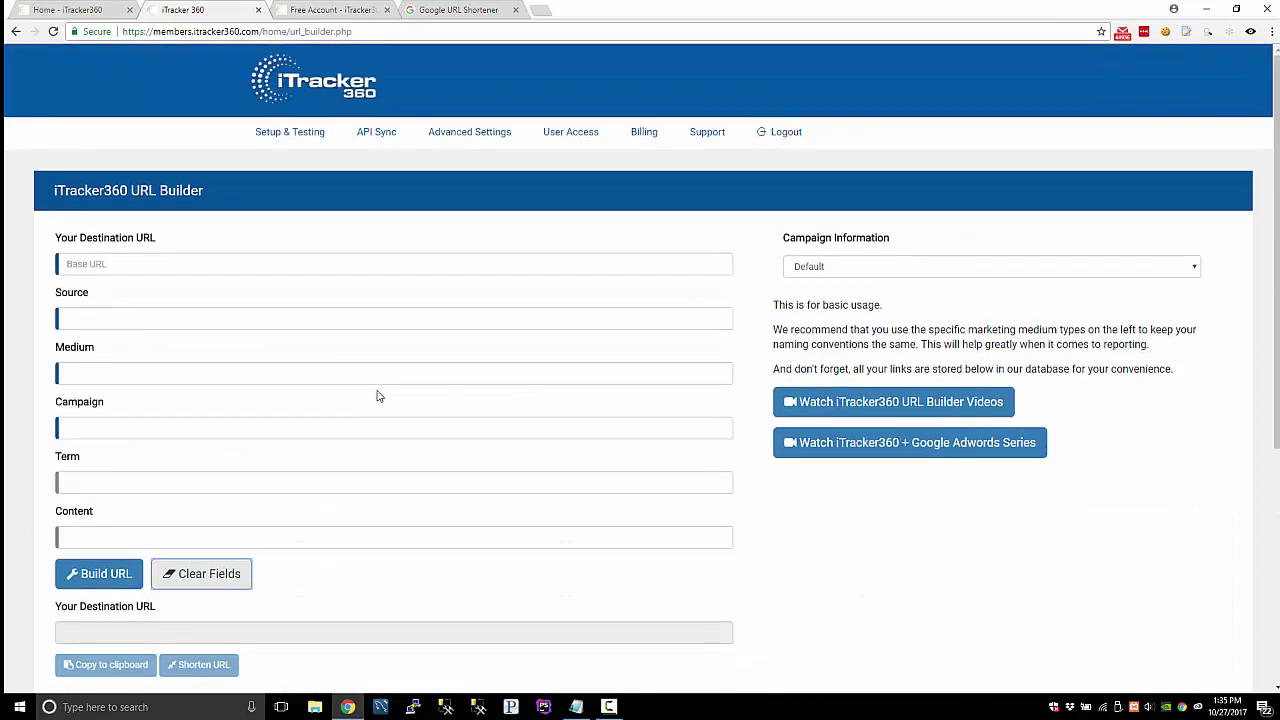
left_click(234, 257)
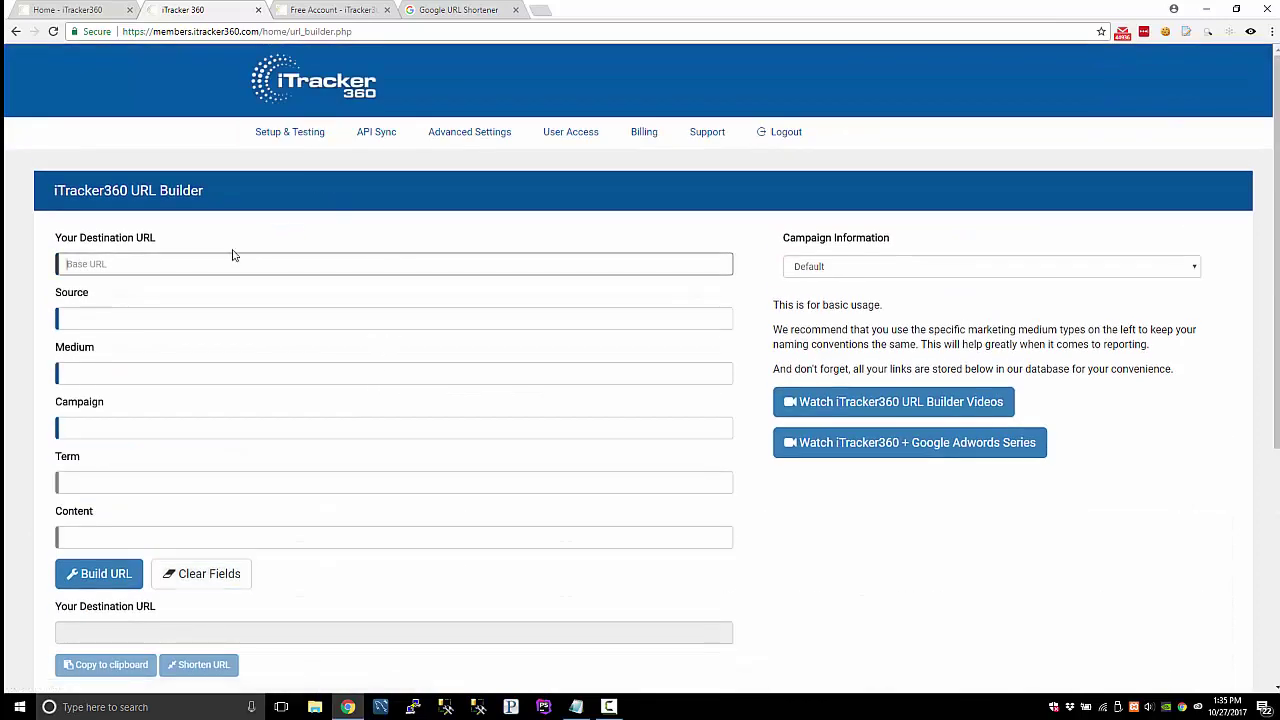
scroll(240, 540, "down", 4)
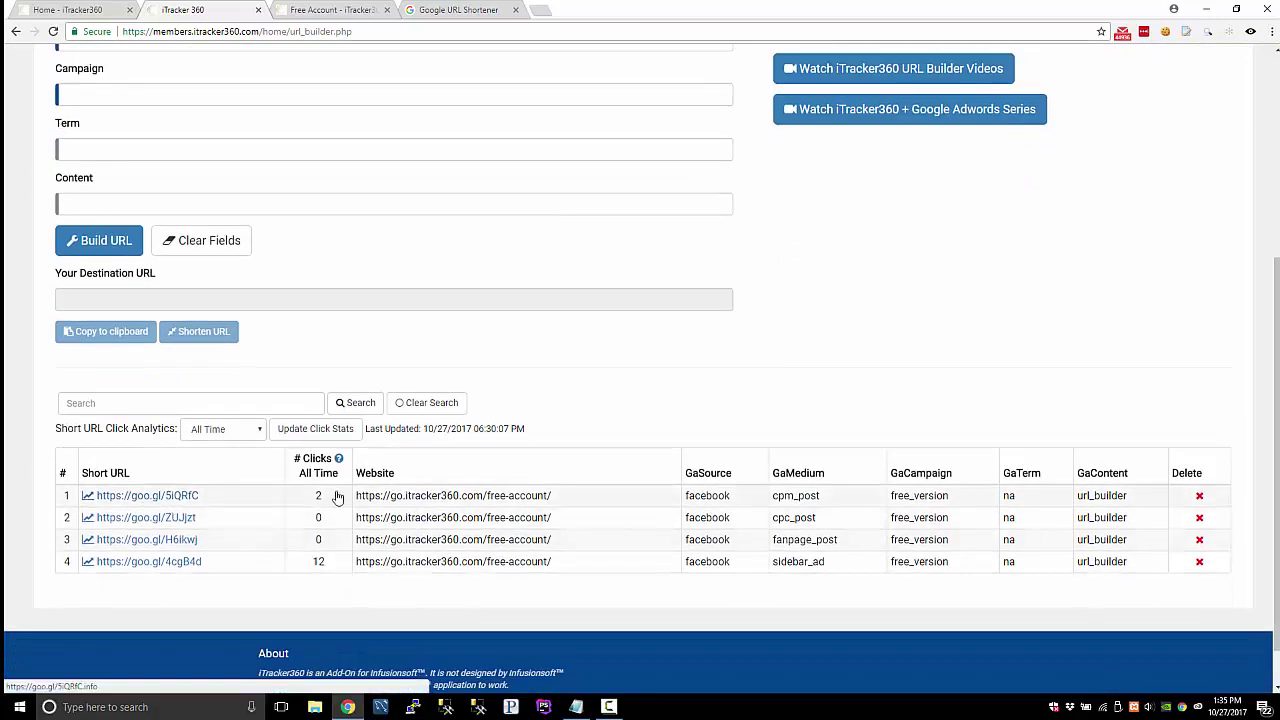
left_click(541, 497)
left_click_drag(234, 138, 258, 139)
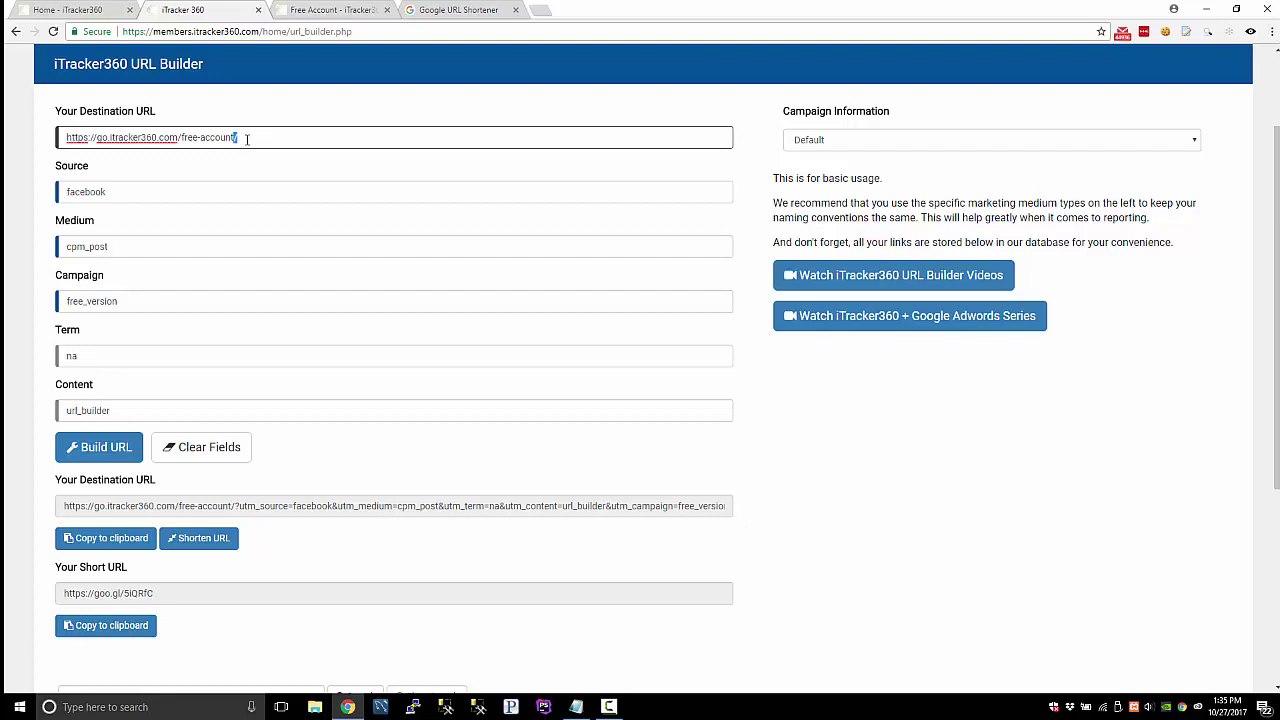
left_click(262, 139)
left_click_drag(264, 138, 45, 172)
left_click(314, 139)
key("BackSpace")
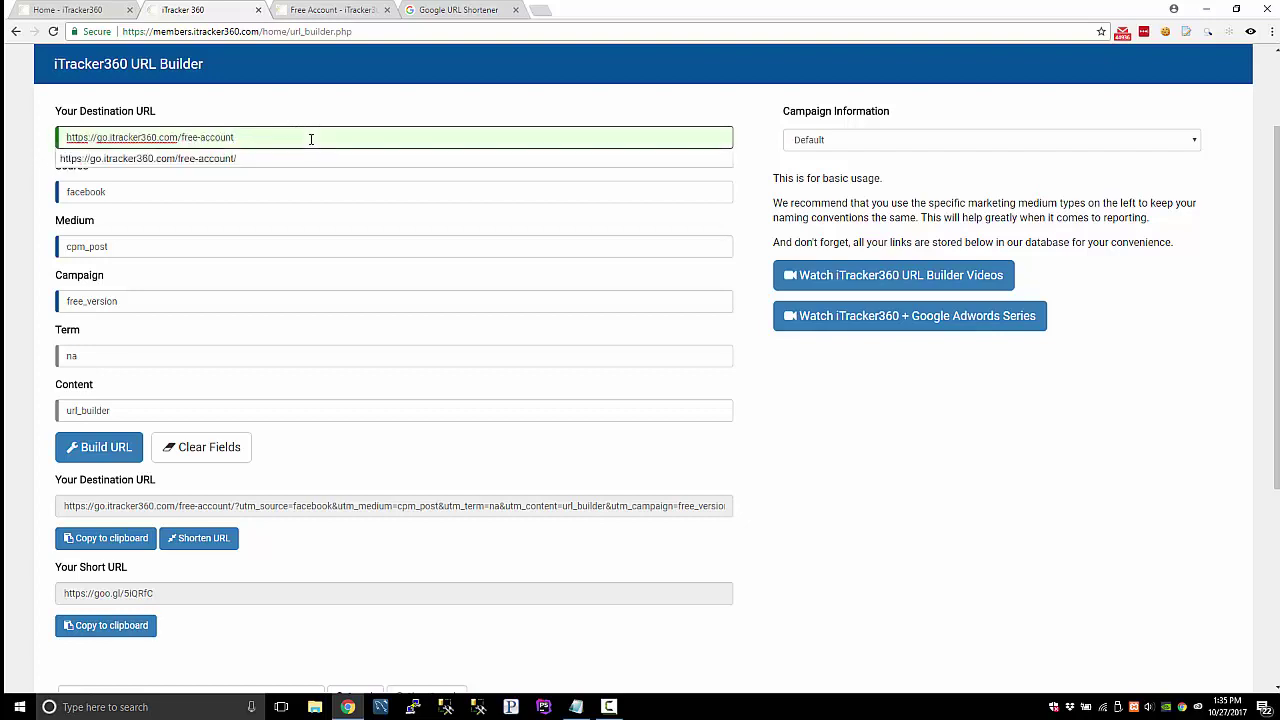
left_click(105, 449)
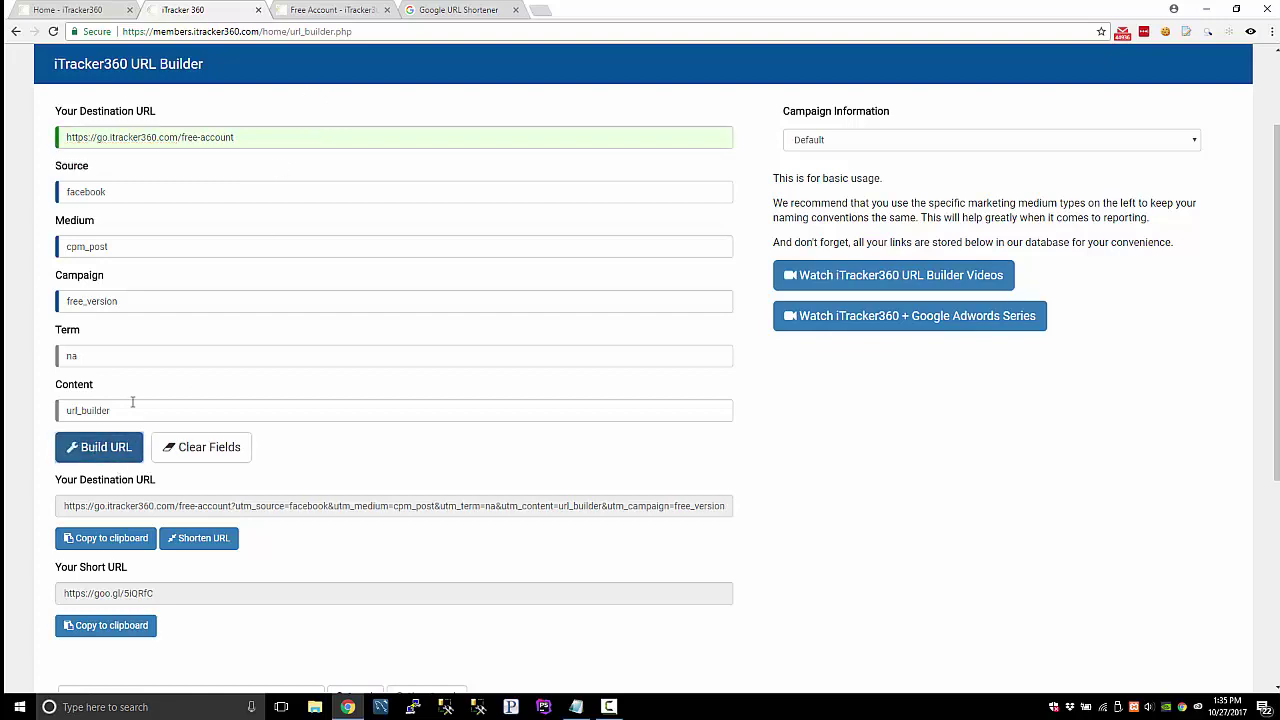
- Copy the newly built destination URL without the trailing slash and open it in a new browser tab
scroll(228, 373, "down", 4)
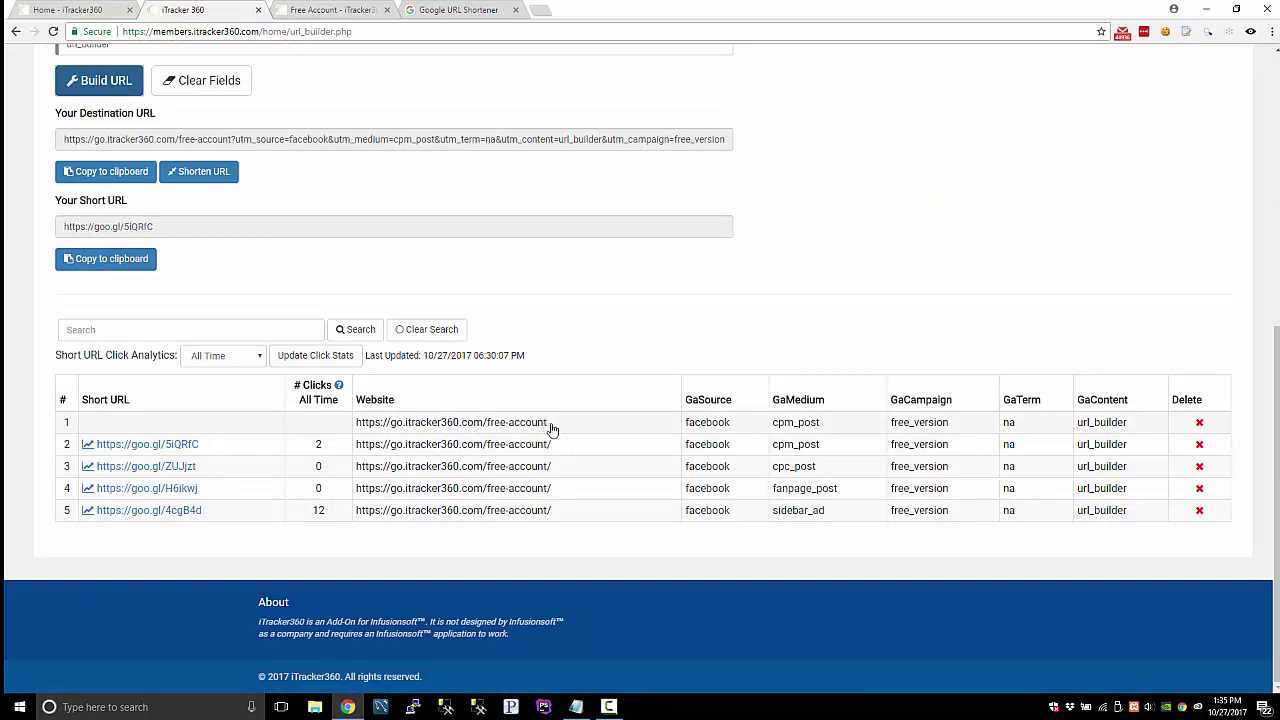
scroll(545, 425, "up", 4)
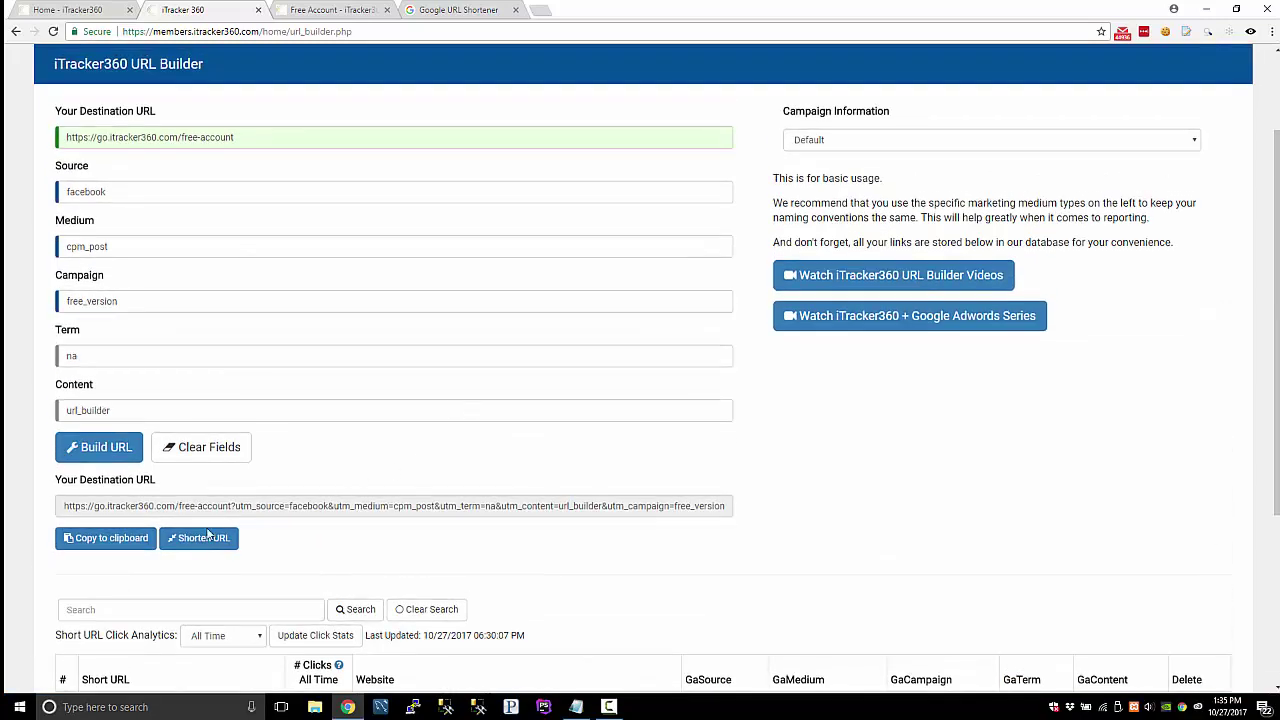
left_click_drag(60, 510, 236, 510)
left_click(236, 510)
left_click(231, 510)
left_click(108, 538)
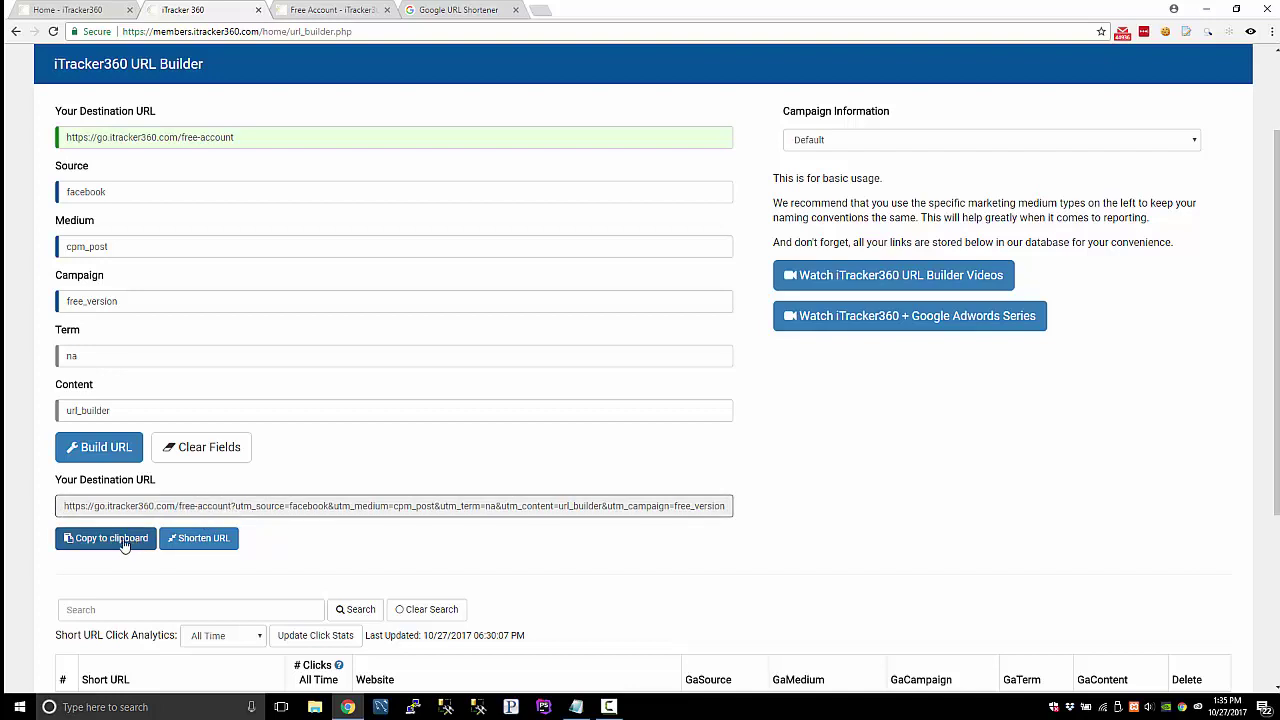
left_click(538, 10)
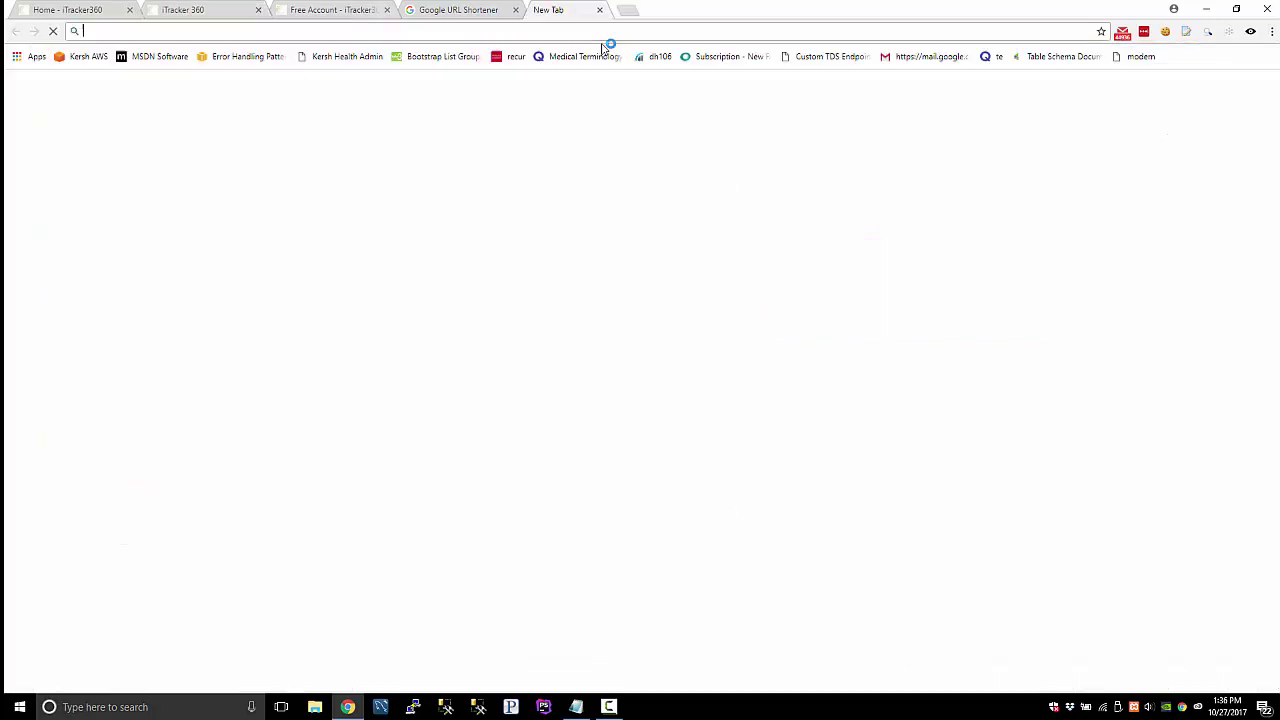
key("ctrl+v")
left_click(242, 157)
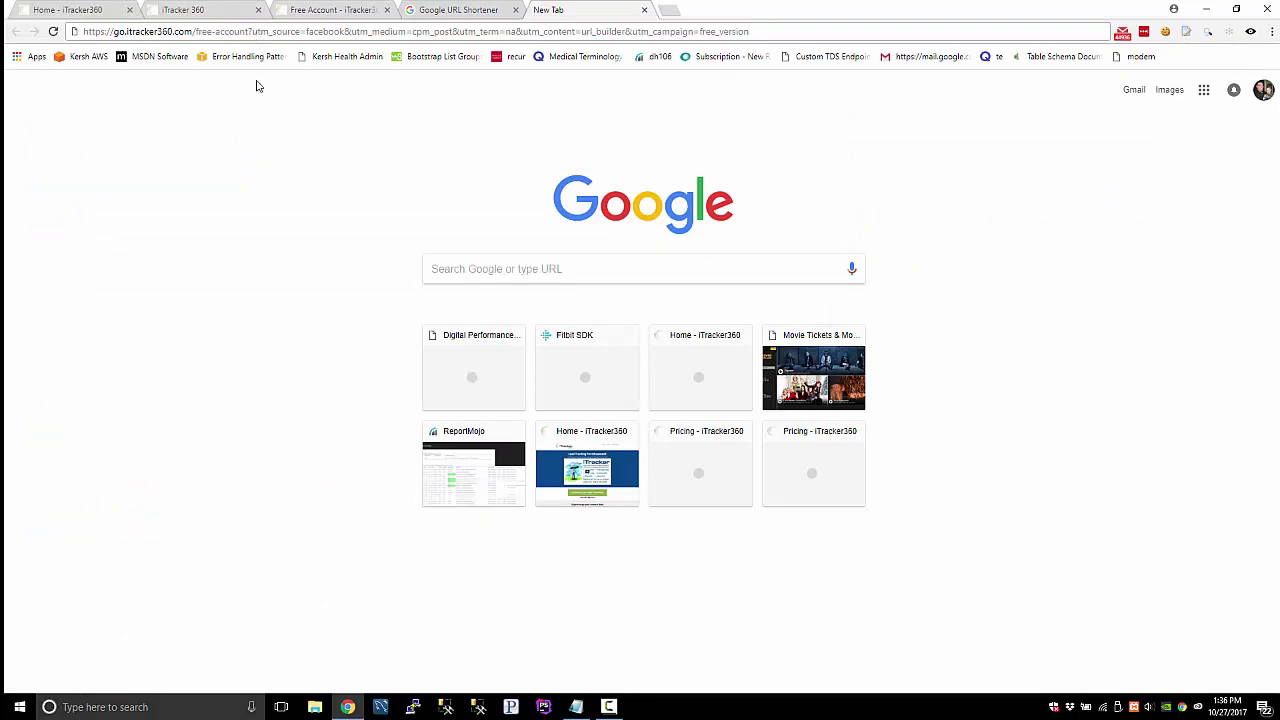
key("Return")
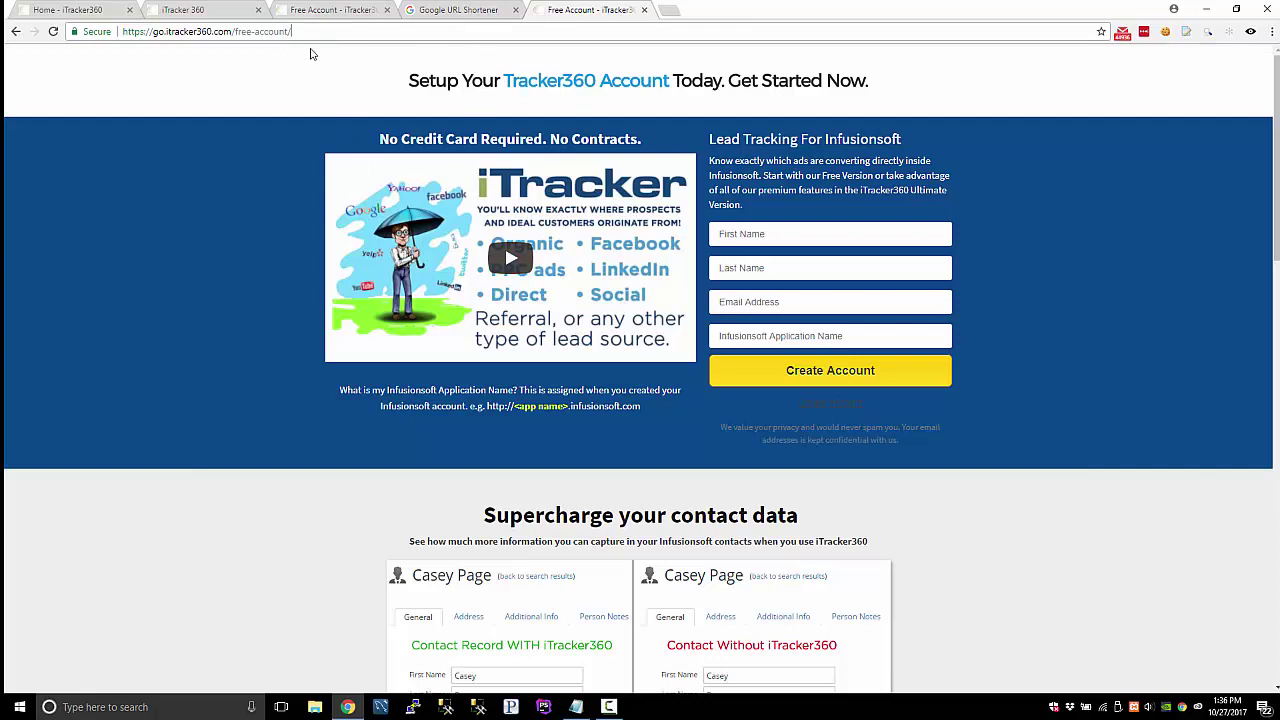
- Reload the free-account link that has a slash before its parameters and check its address for the tracking values
left_click(330, 10)
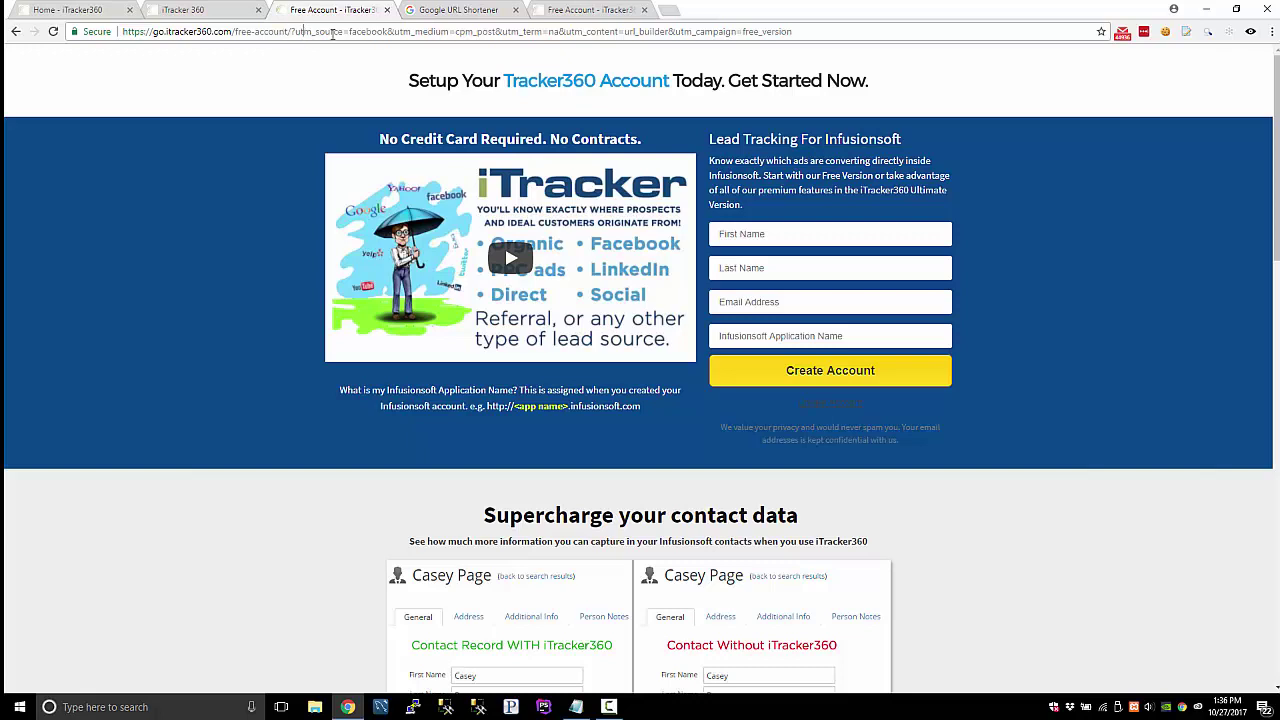
key("Return")
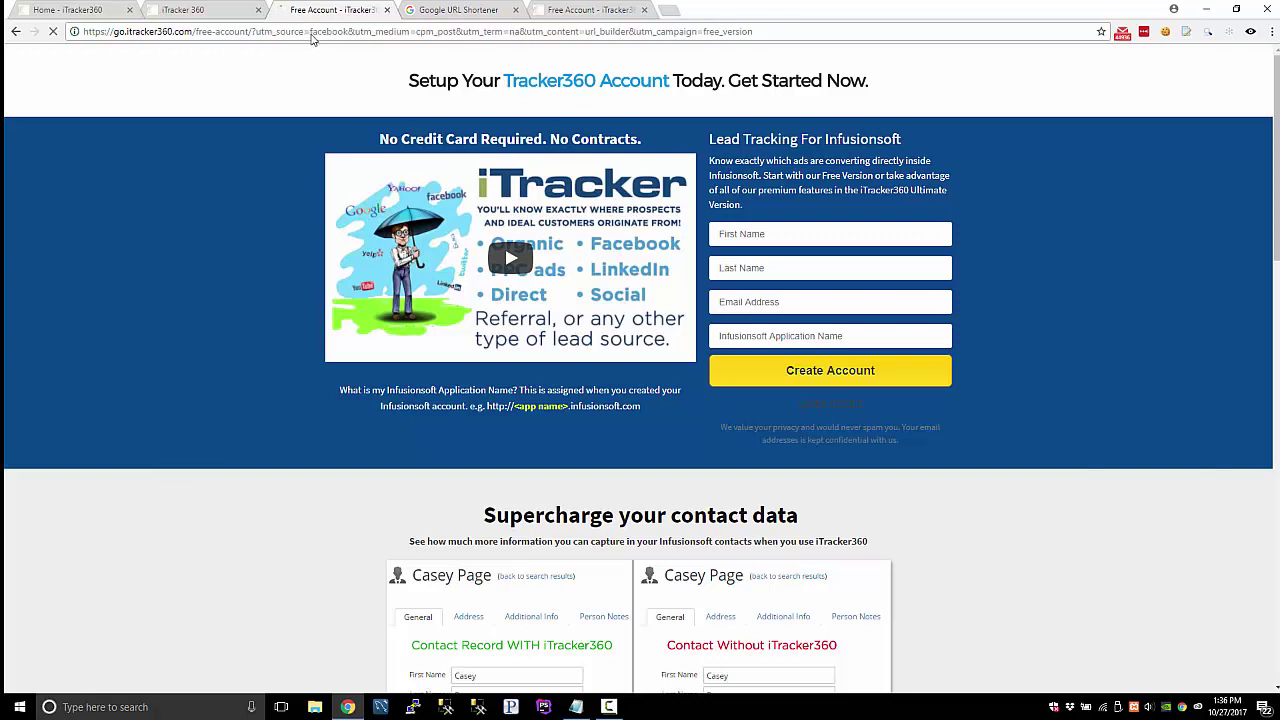
left_click(286, 32)
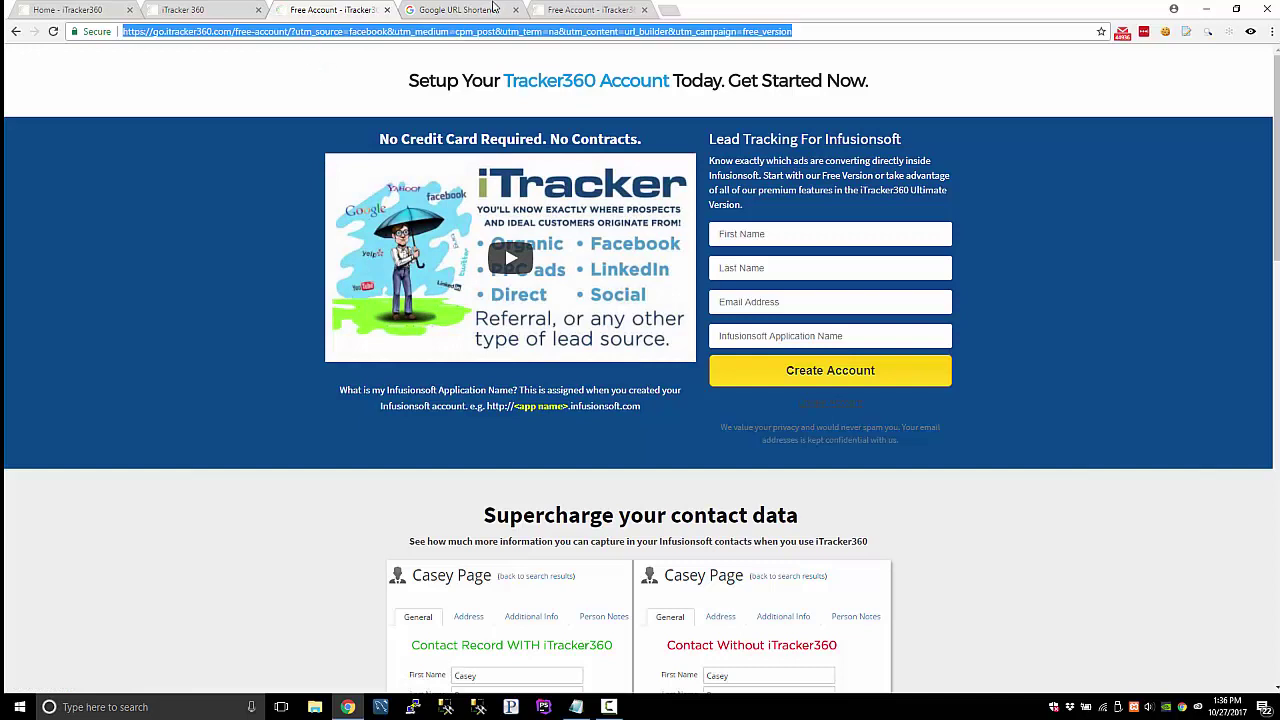
- Load the copied tracking URL without the slash again in the test tab, reviewing its tracking parameters
left_click(562, 9)
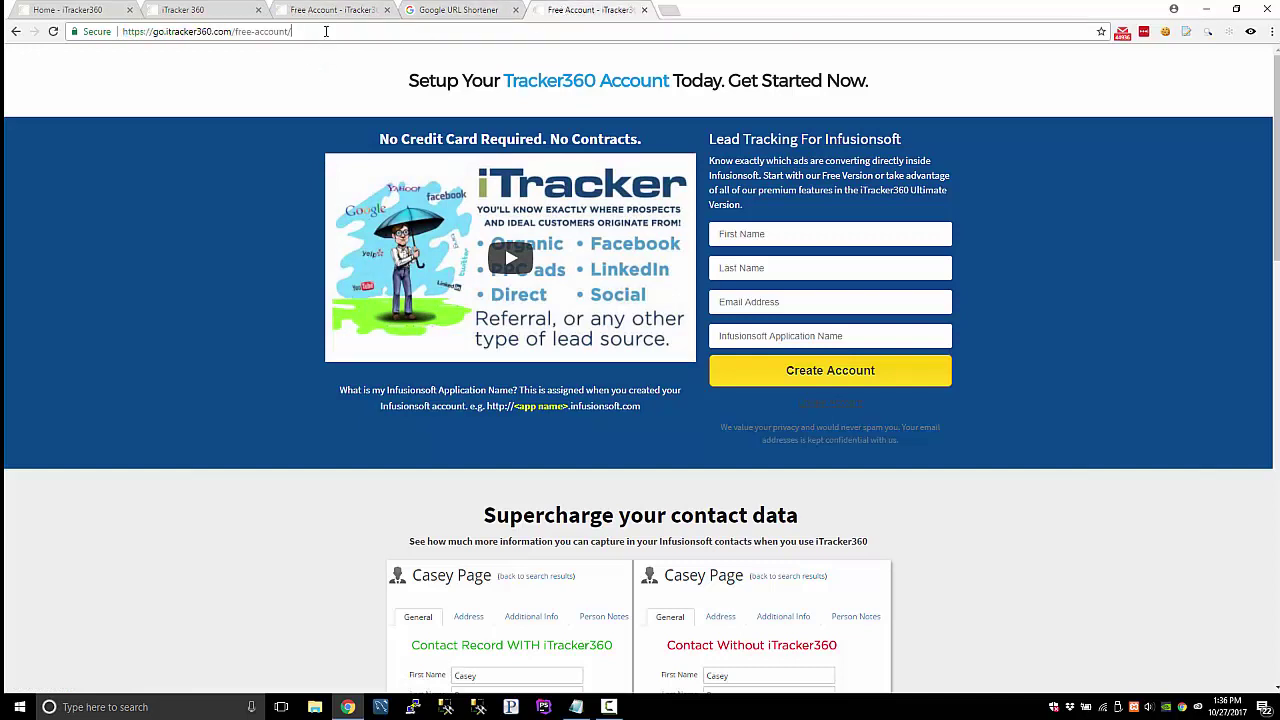
left_click(325, 31)
key("ctrl+v")
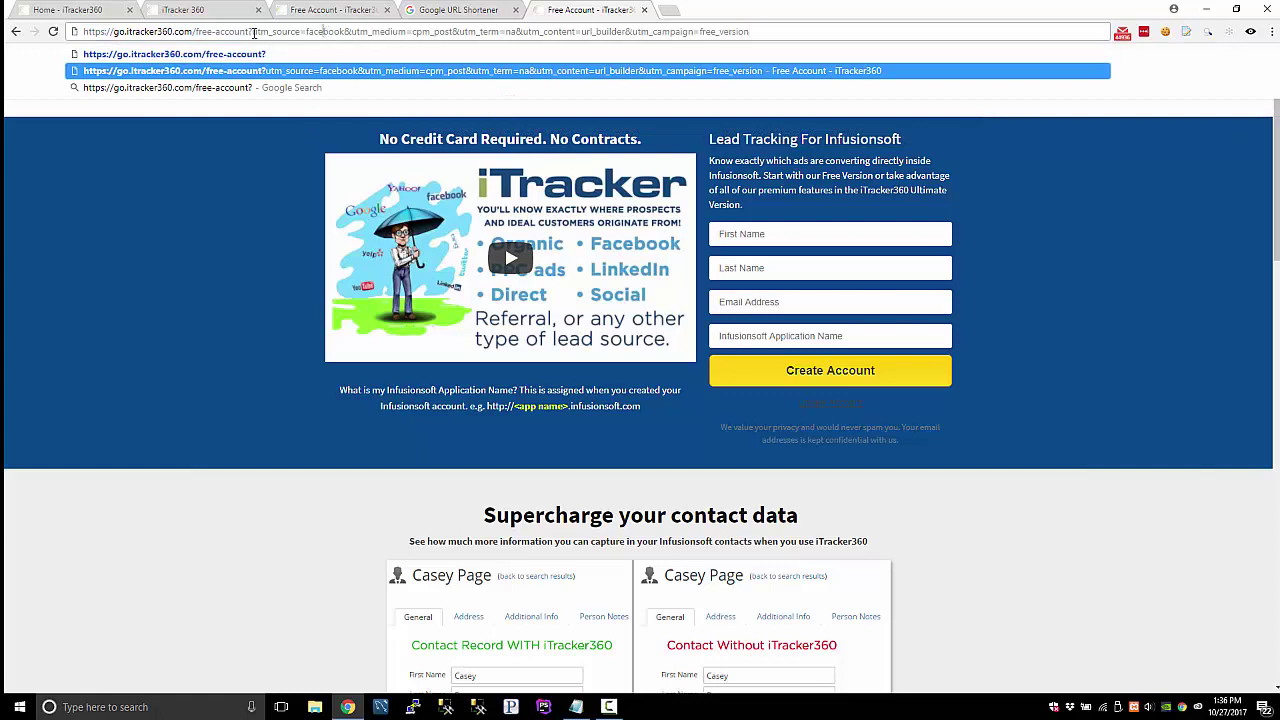
key("Return")
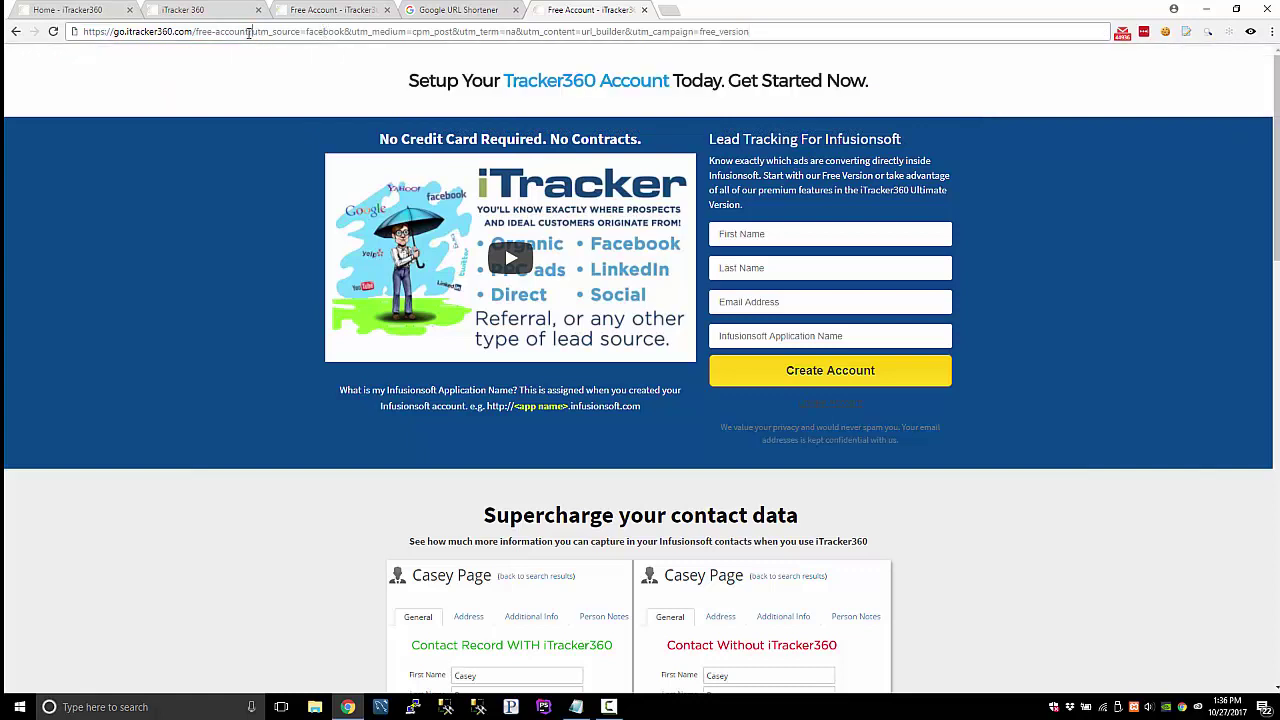
left_click_drag(249, 31, 750, 31)
left_click(768, 33)
key("Return")
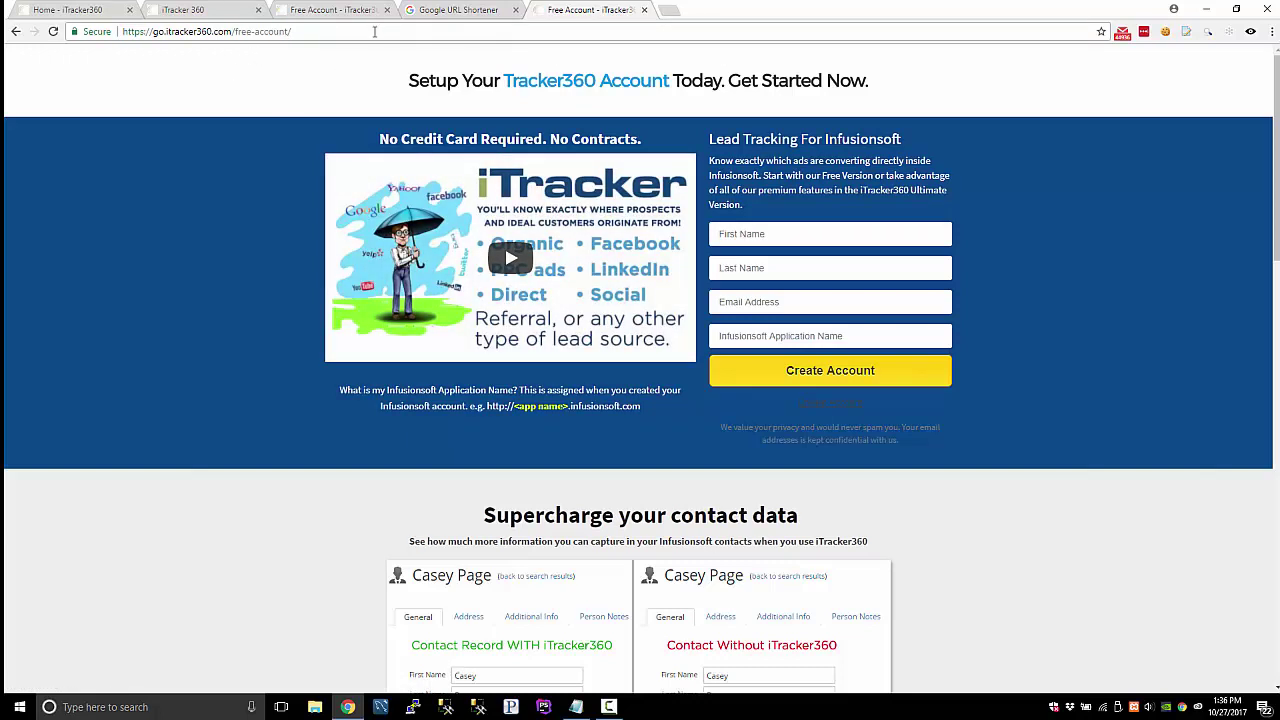
- Examine the end of the loaded page's address for the slash and parameters, and close the test tab
left_click_drag(288, 31, 306, 31)
left_click_drag(289, 31, 301, 30)
left_click(644, 9)
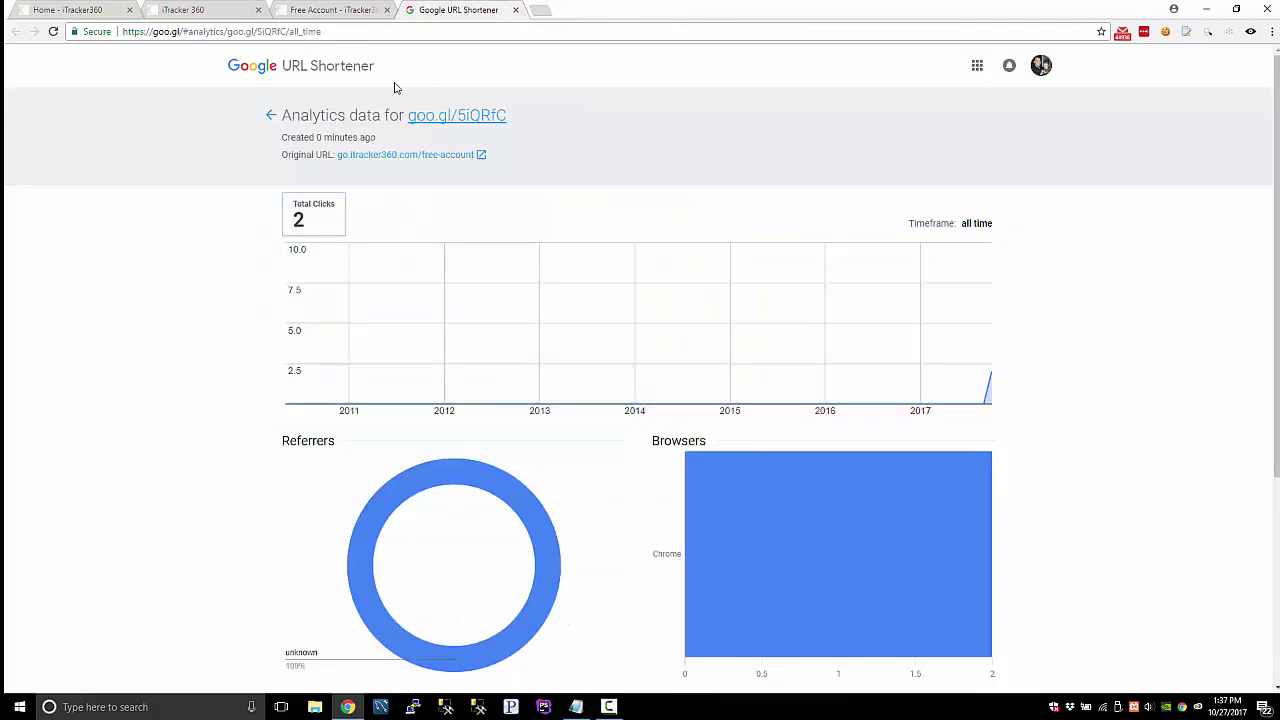
left_click(80, 10)
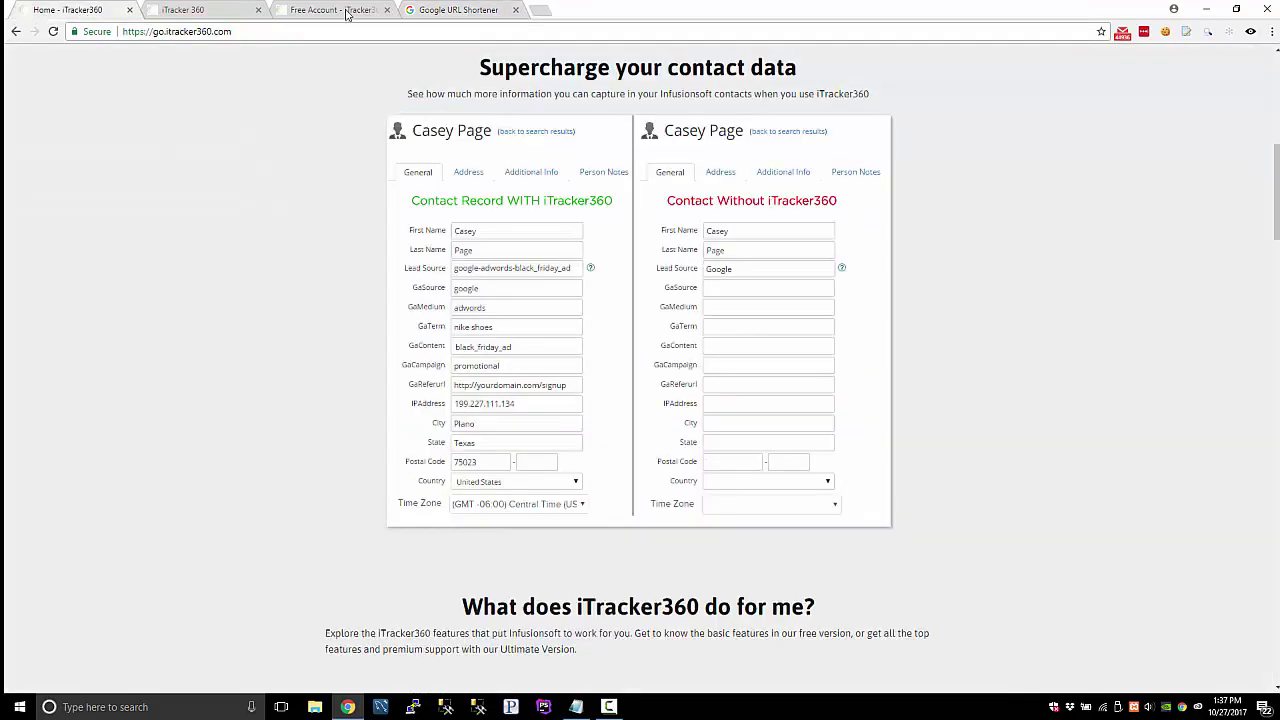
left_click(541, 10)
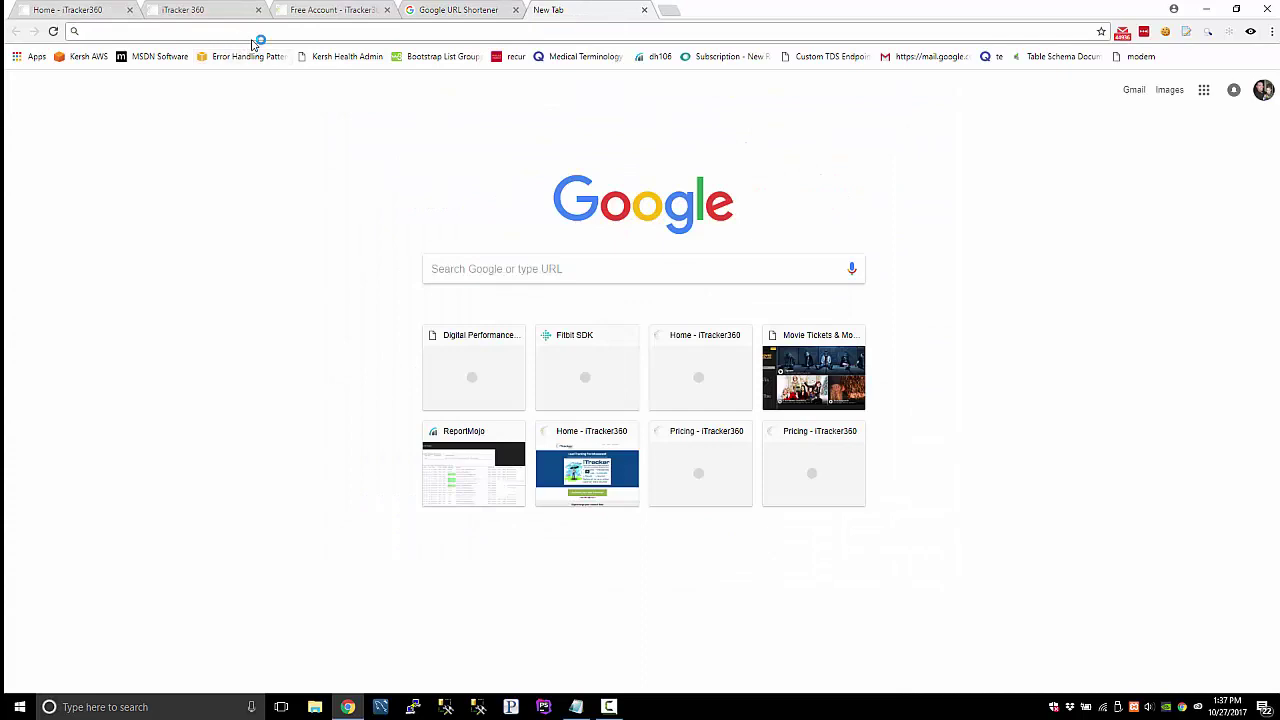
type("itracker.staging.wpengine.com")
key("Down")
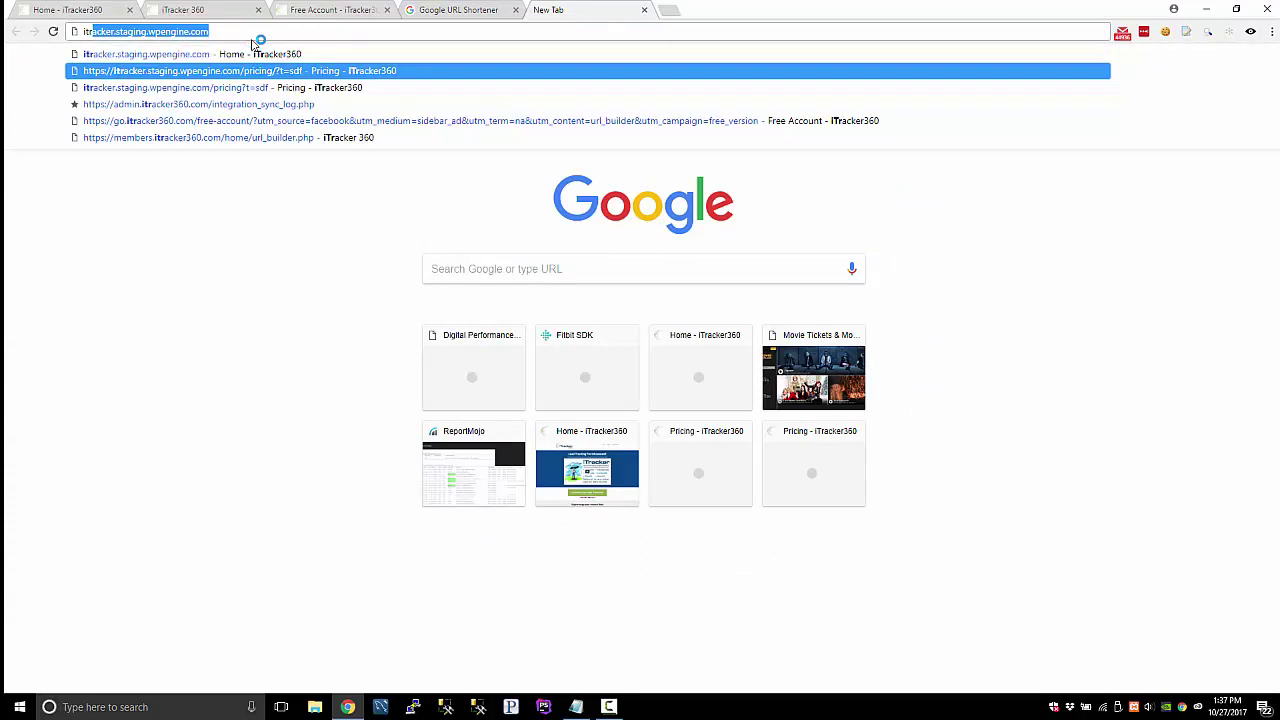
key("BackSpace")
key("BackSpace")
key("BackSpace")
key("BackSpace")
key("BackSpace")
key("BackSpace")
key("BackSpace")
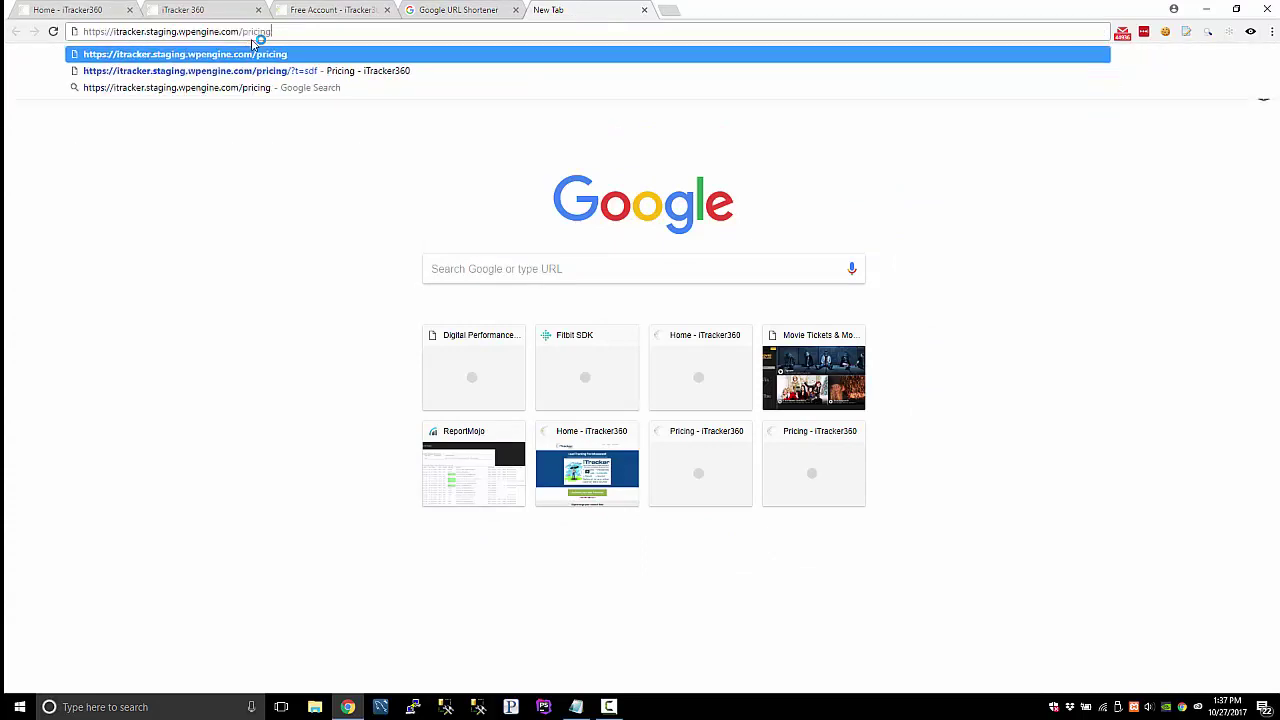
key("Return")
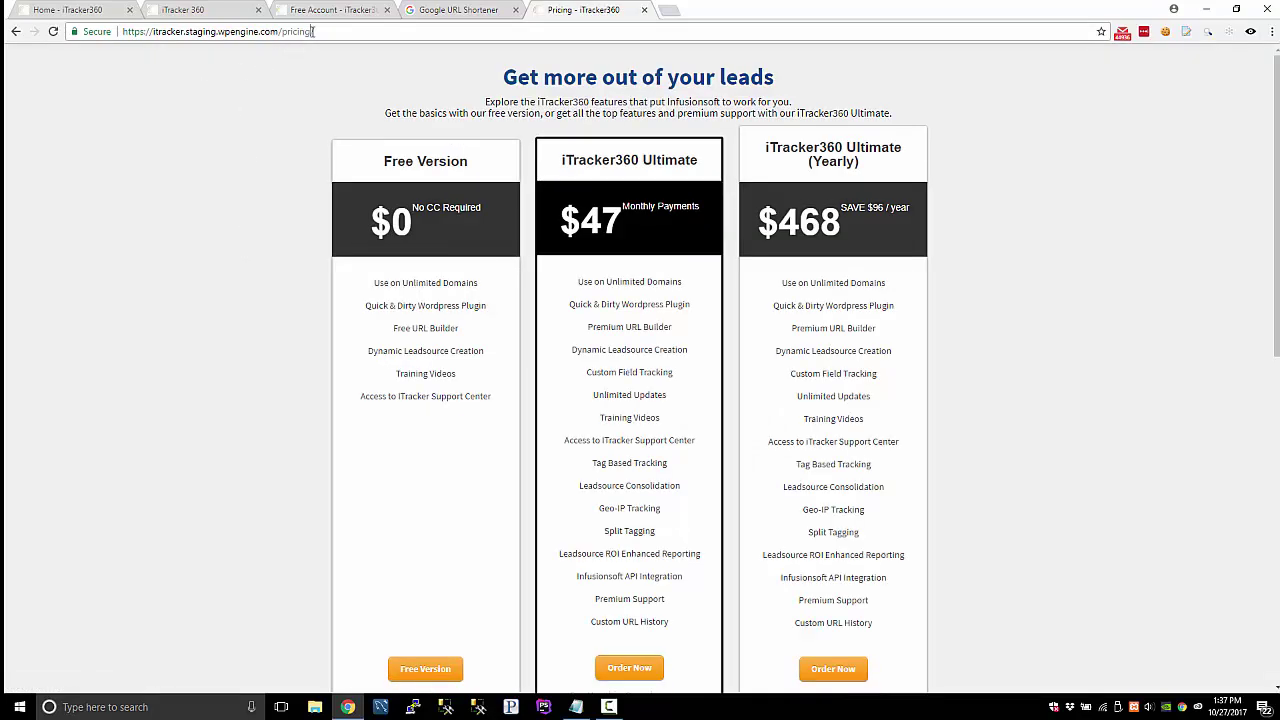
- Examine the full address of the loaded pricing page, including its protocol and ending
left_click_drag(340, 31, 53, 25)
left_click(316, 31)
left_click_drag(300, 34, 122, 30)
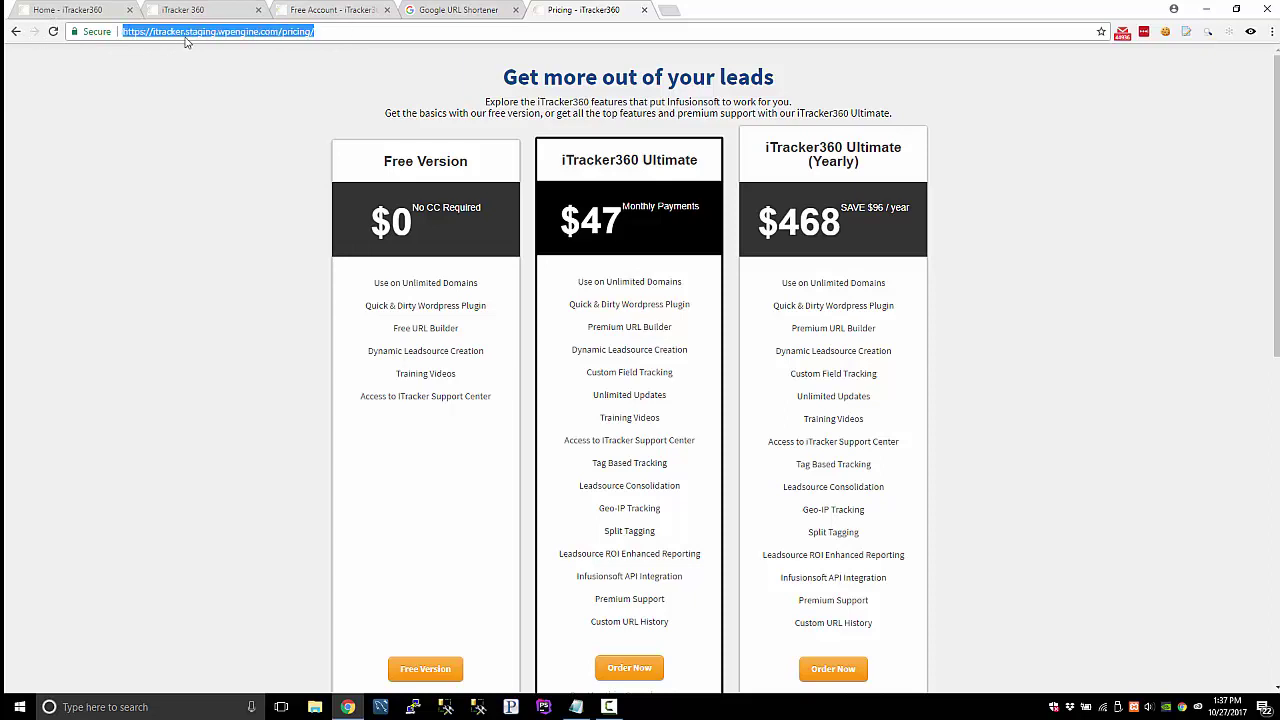
left_click(324, 31)
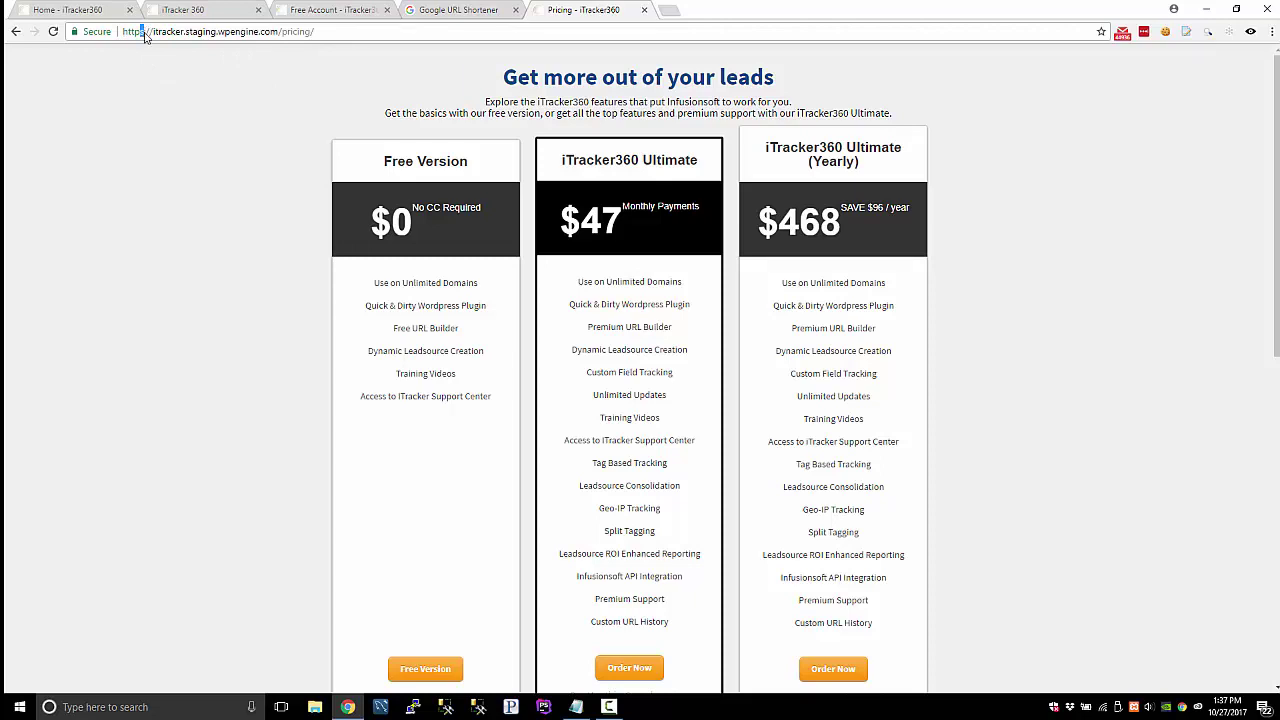
- Load the pricing page with http instead of https and check the resulting address
key("BackSpace")
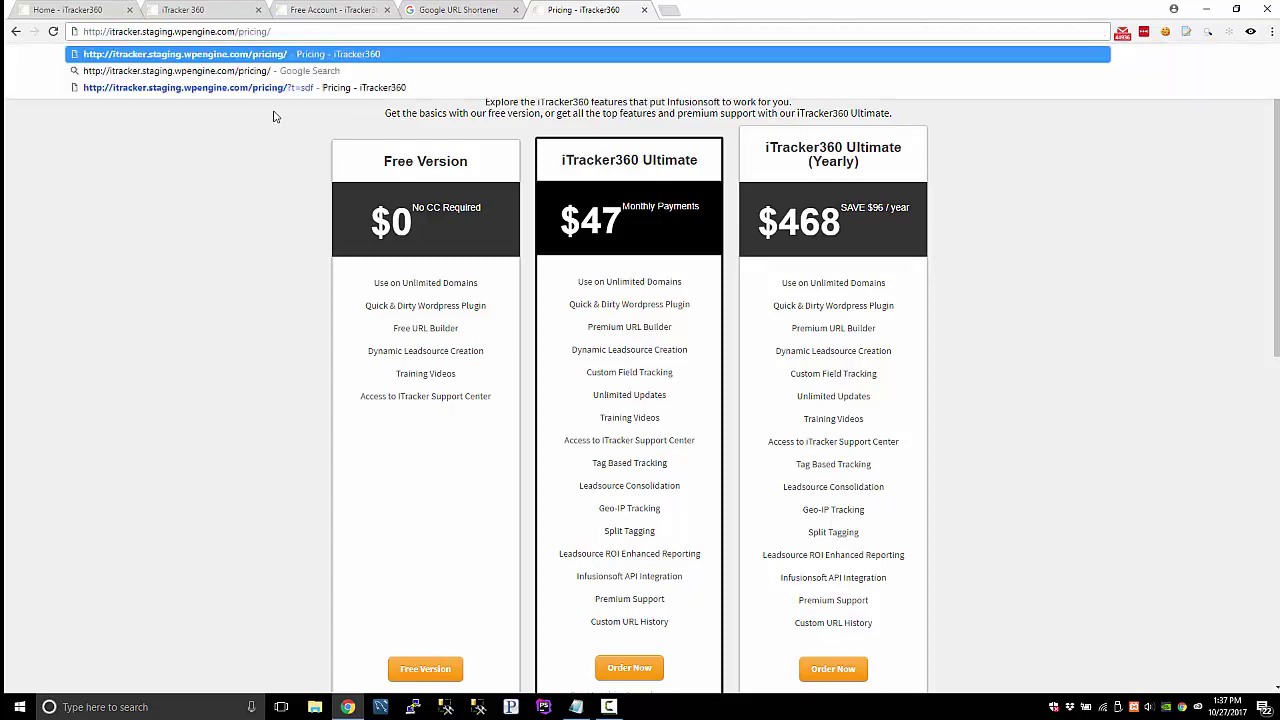
left_click(244, 148)
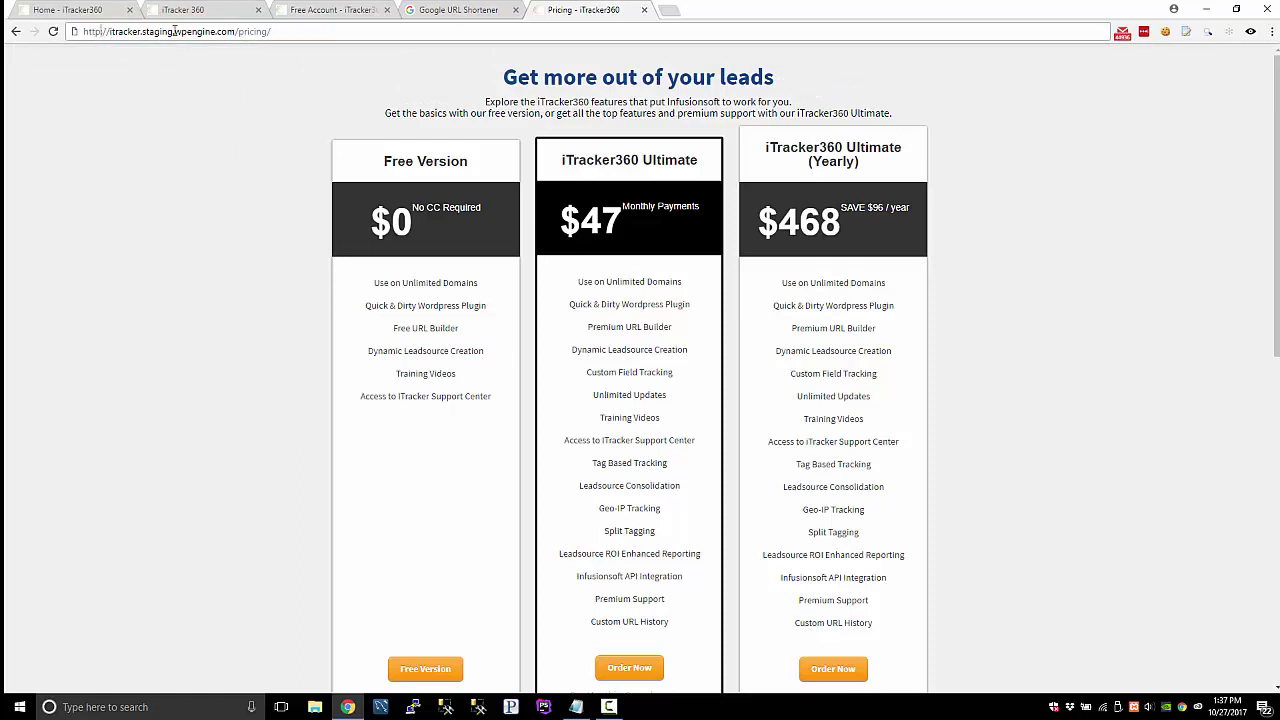
left_click(100, 32)
key("Return")
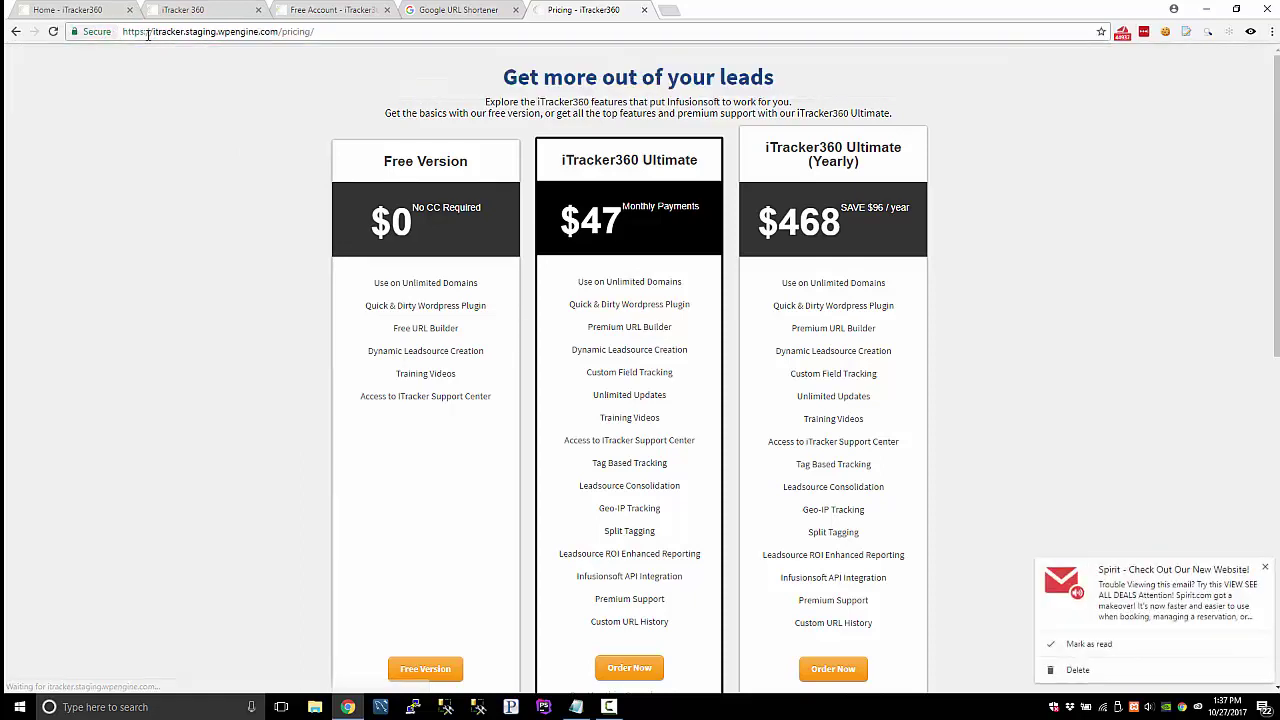
left_click(124, 31)
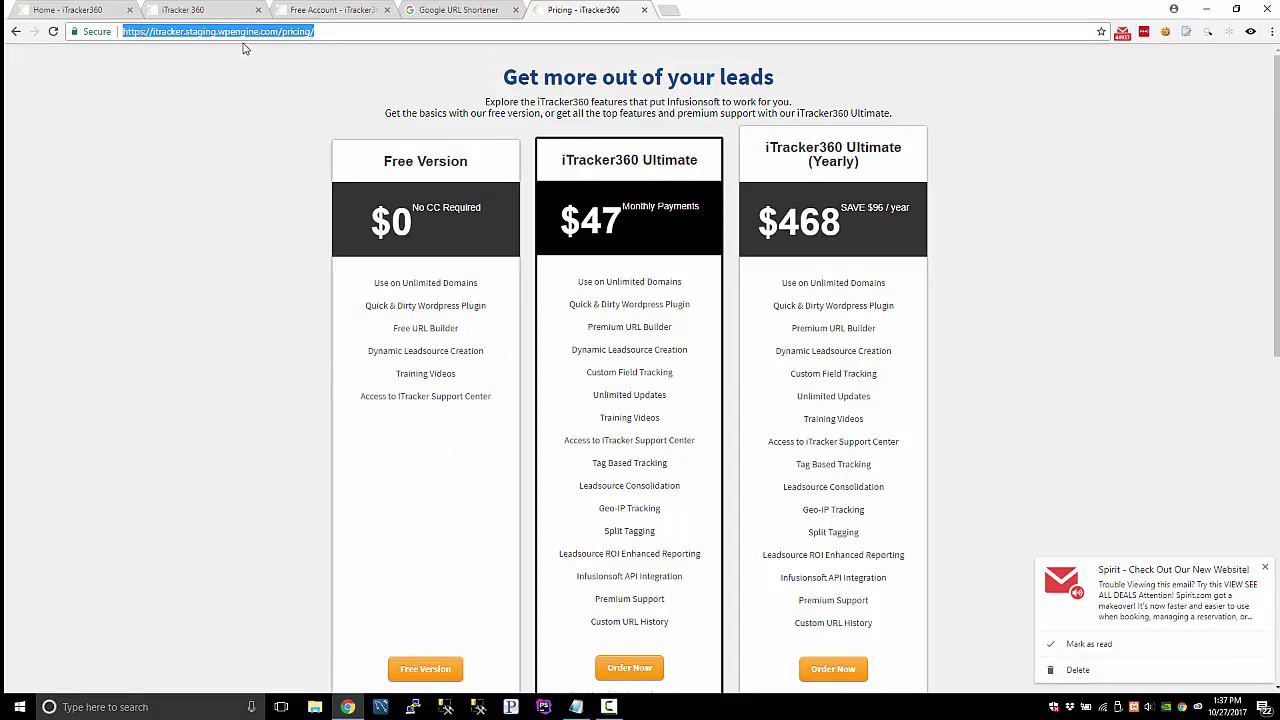
- Edit the pricing page's address so that it uses http instead of https, without loading it
triple_click(140, 33)
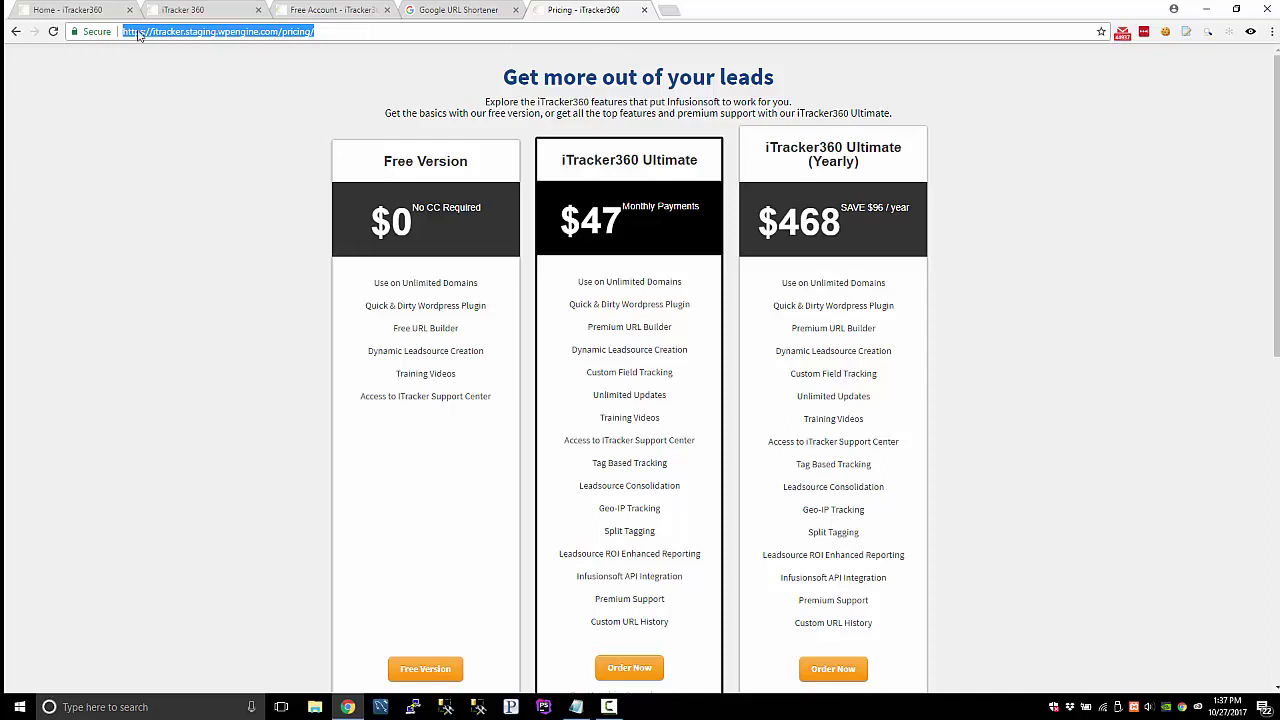
left_click(144, 33)
left_click_drag(144, 33, 152, 33)
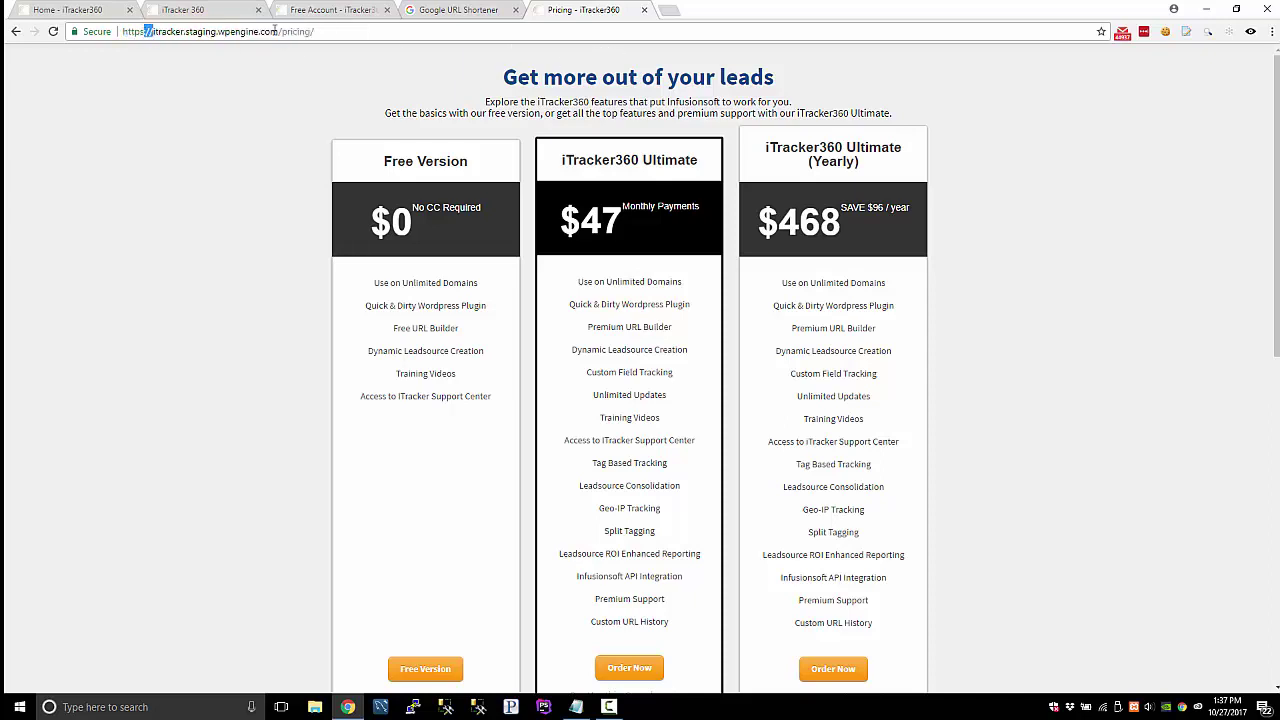
key("Left")
key("BackSpace")
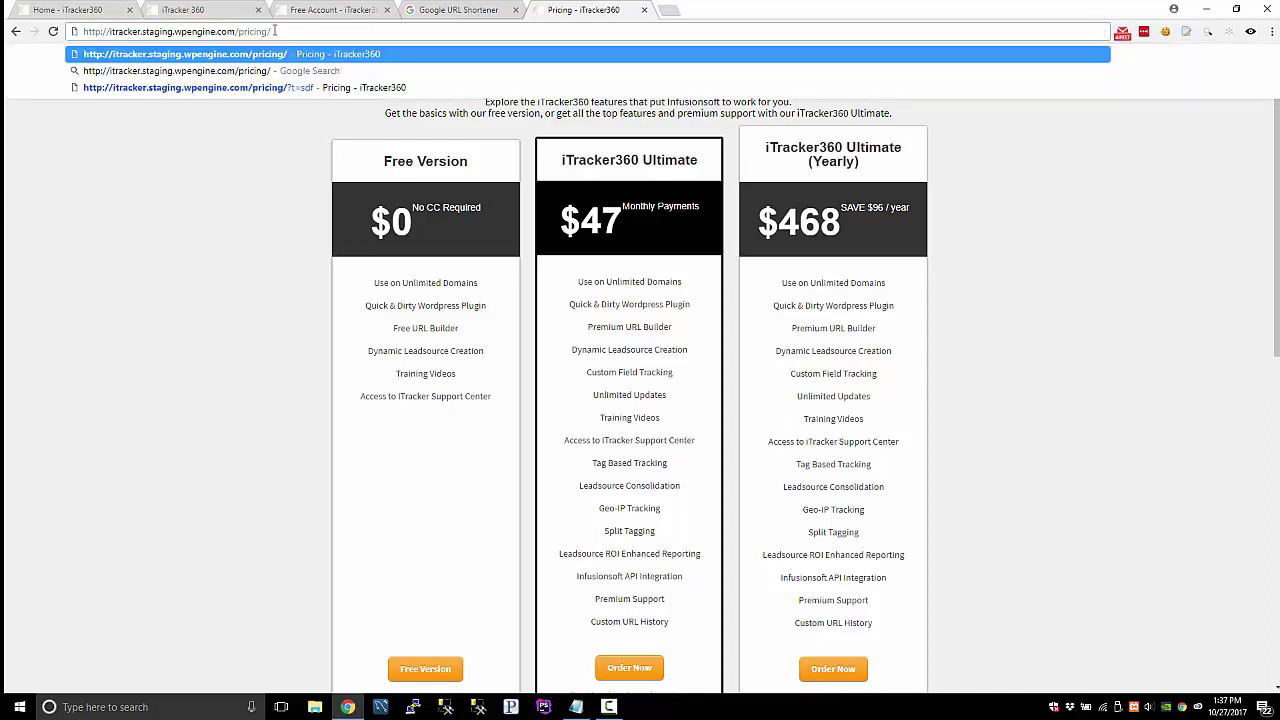
left_click(203, 140)
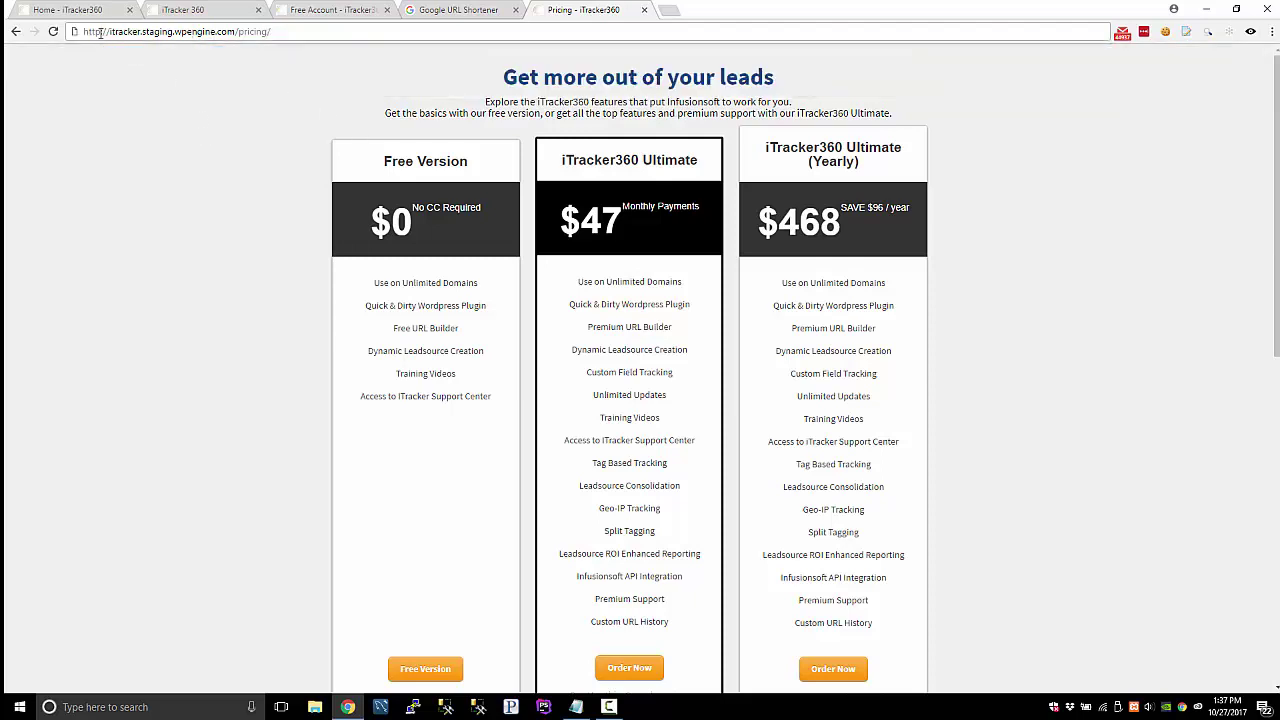
- Put the s back into the pricing address's protocol to make it https, and inspect the protocol part
double_click(101, 31)
left_click(274, 33)
type("s")
left_click(135, 105)
left_click_drag(108, 35, 28, 38)
left_click(115, 103)
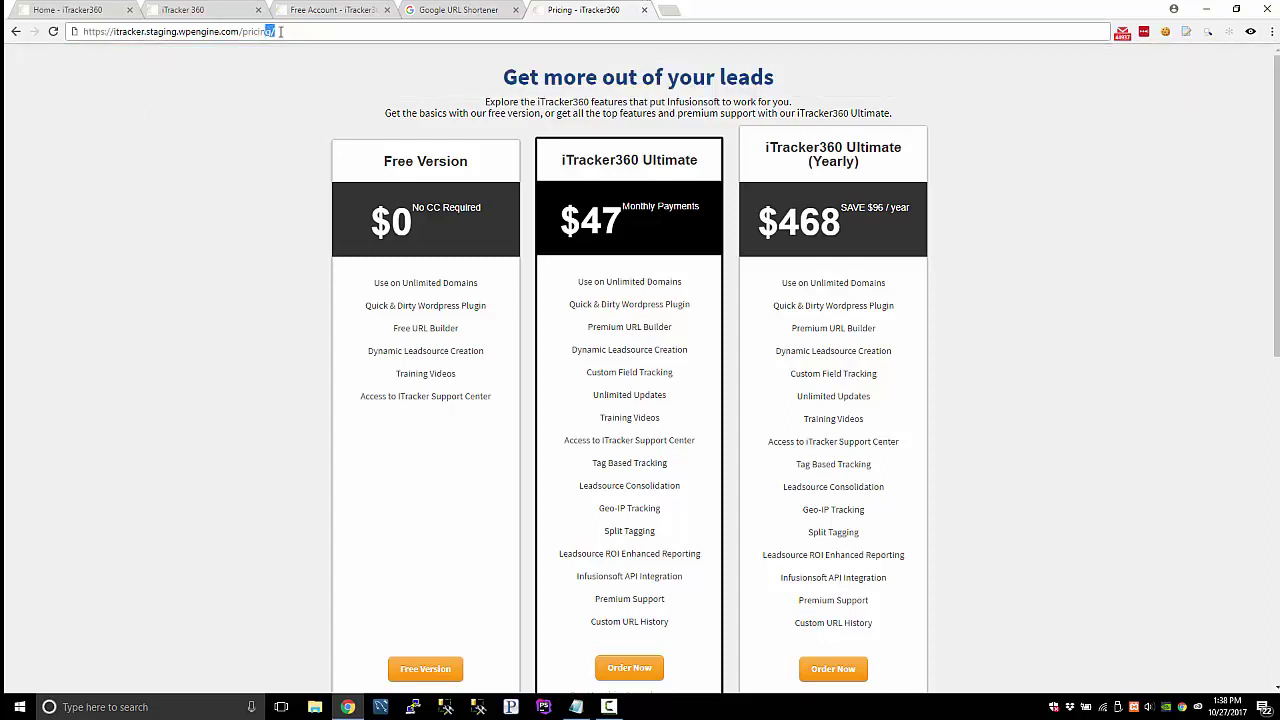
- Examine the trailing slash at the end of the pricing address, and close the test tab
left_click_drag(240, 31, 272, 31)
left_click(277, 32)
left_click_drag(266, 31, 299, 29)
left_click(644, 10)
left_click(70, 12)
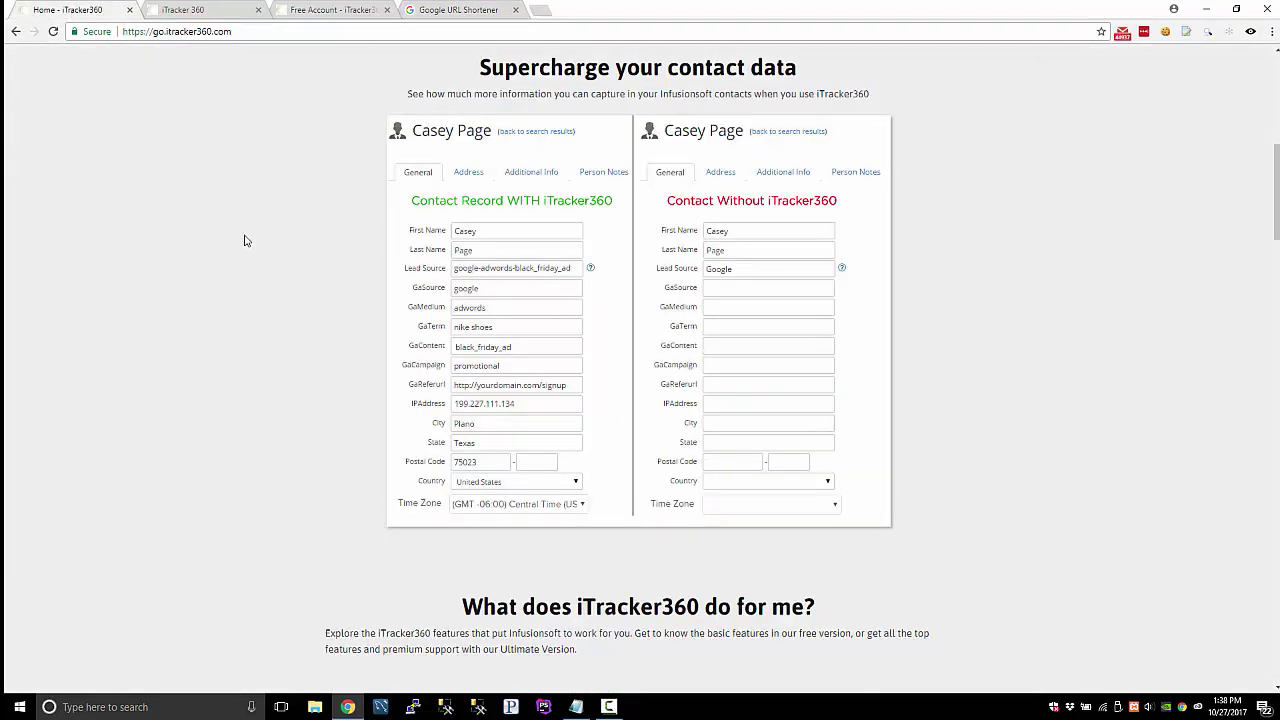
left_click(198, 14)
scroll(443, 286, "down", 3)
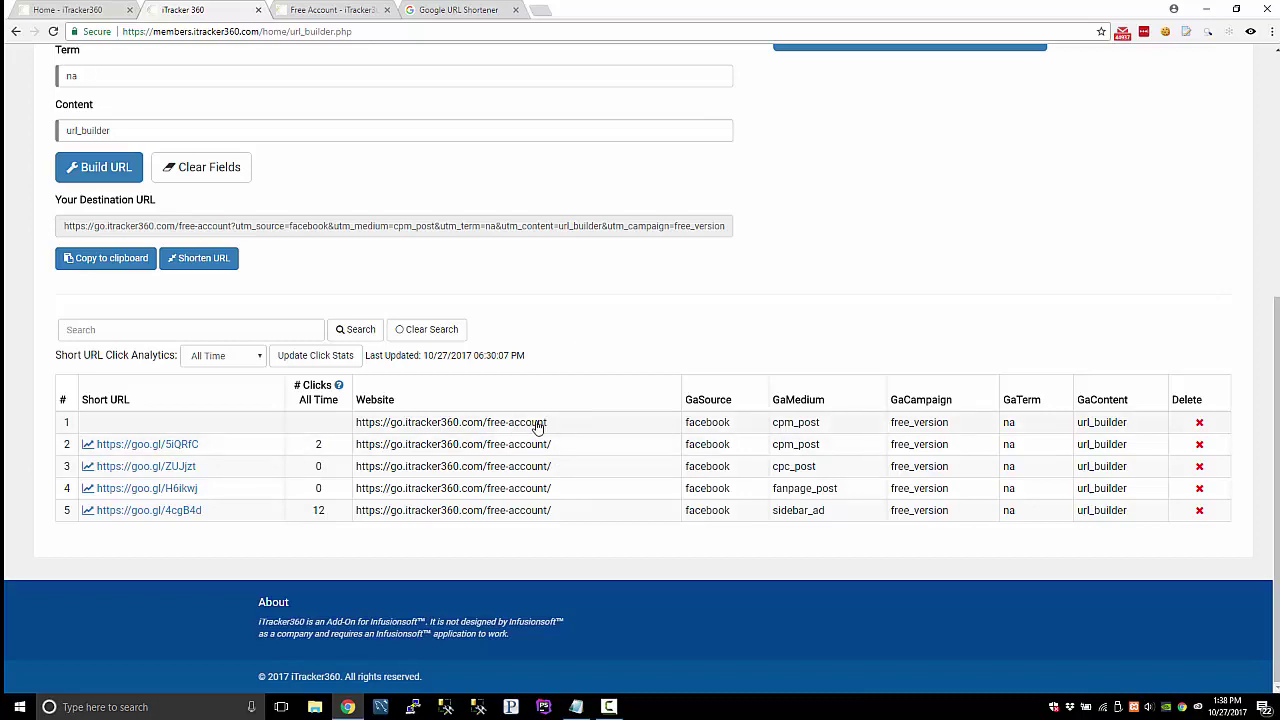
left_click(1199, 423)
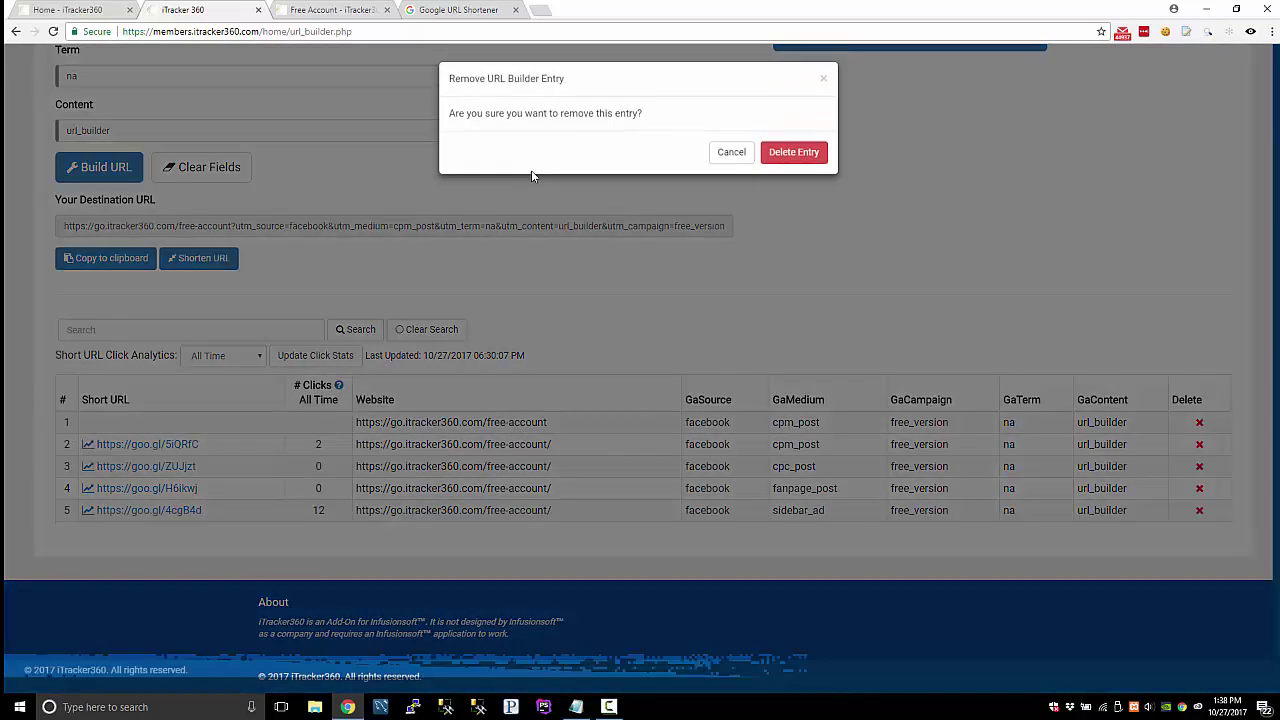
left_click(793, 153)
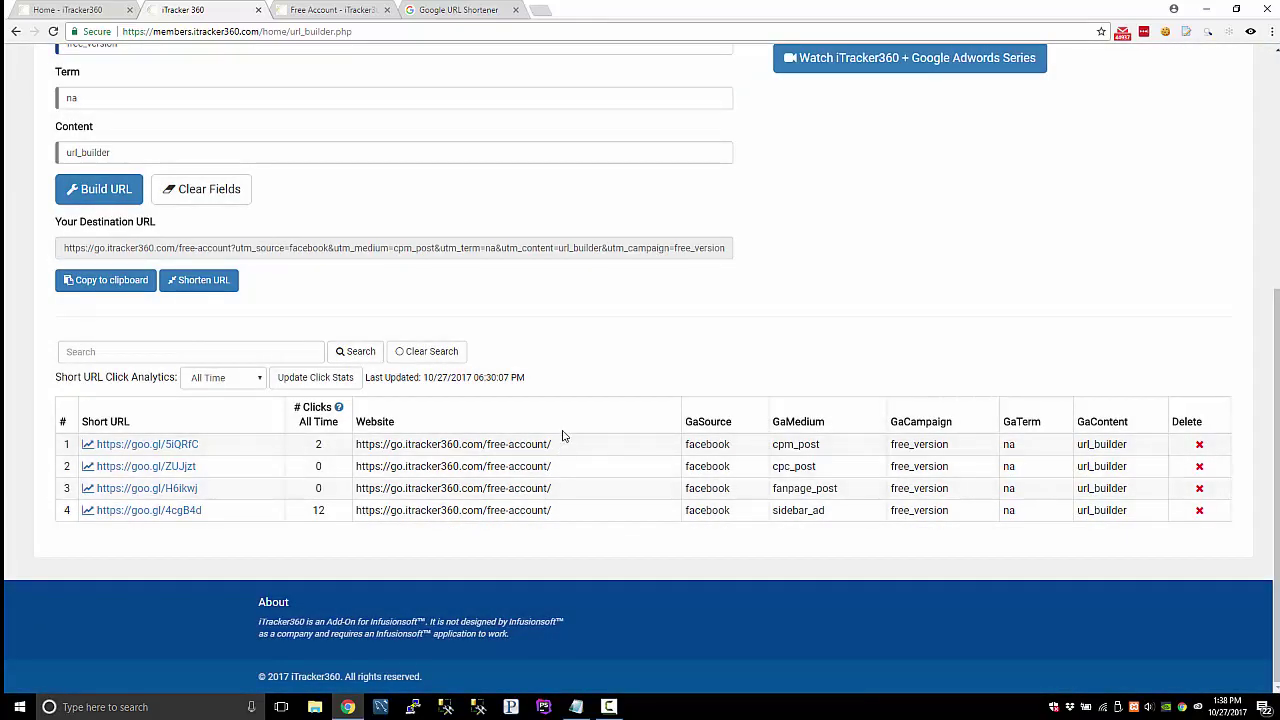
scroll(549, 405, "up", 4)
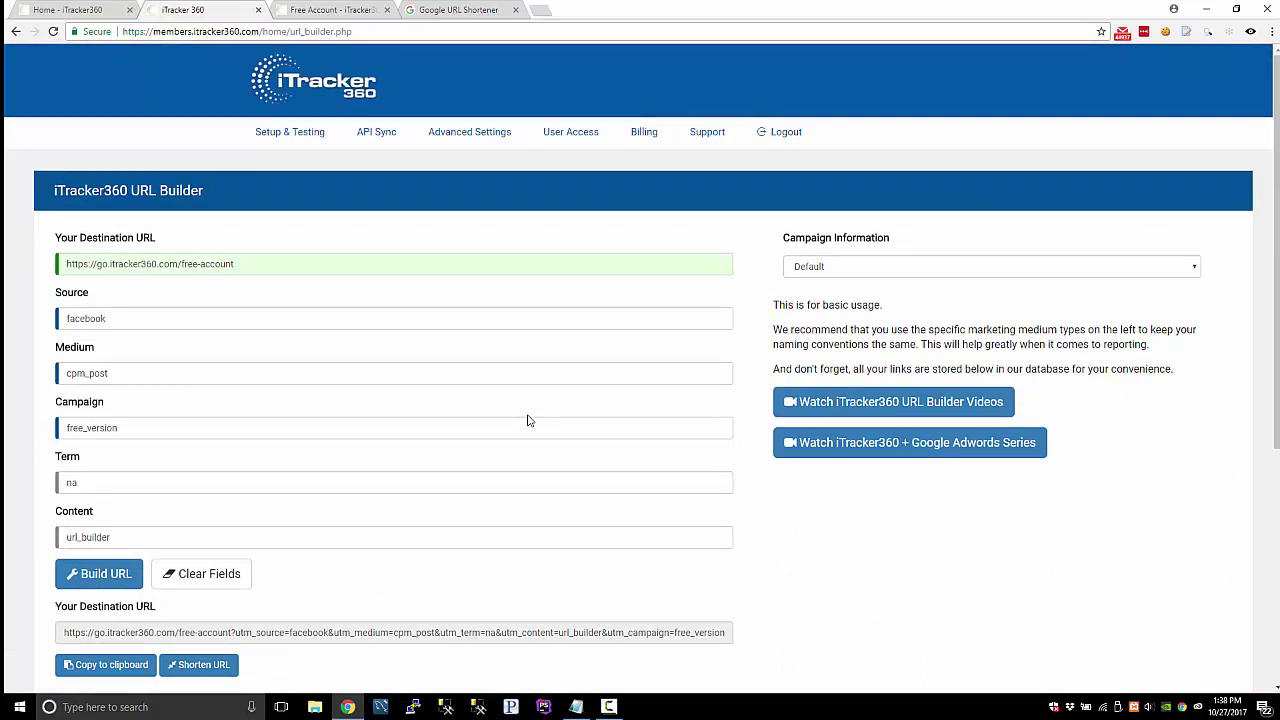
scroll(536, 420, "down", 4)
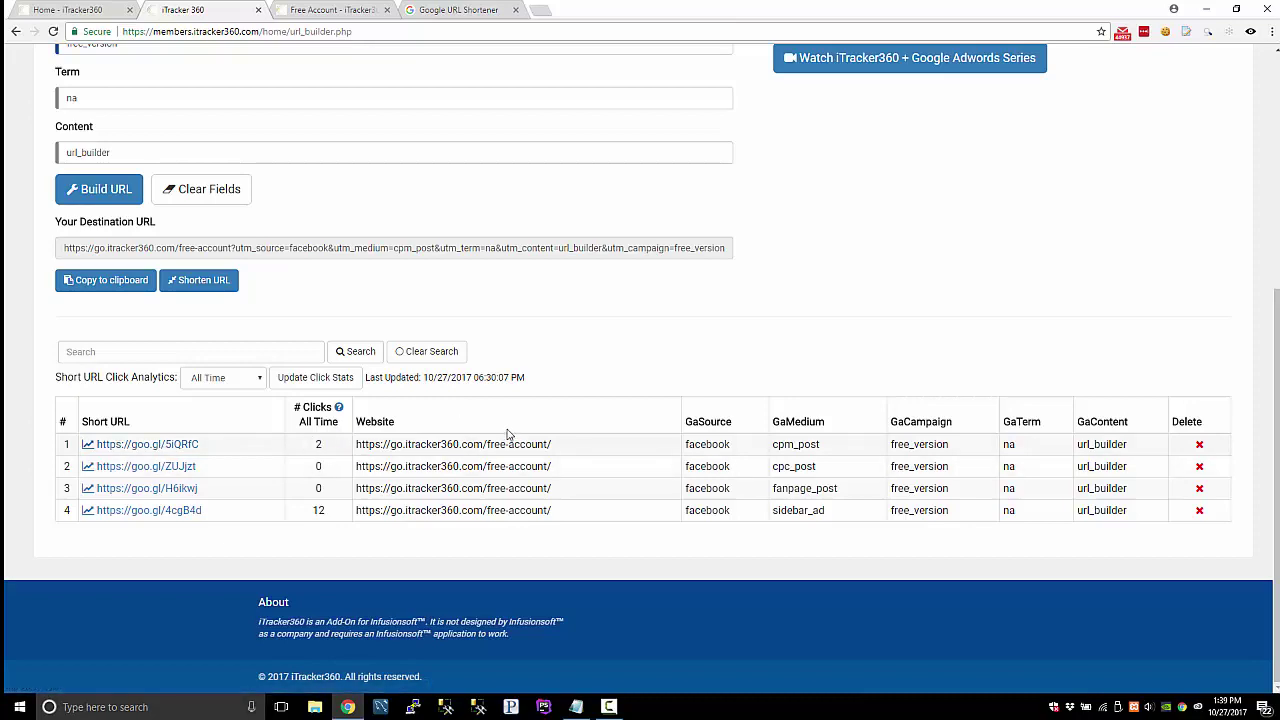
scroll(588, 402, "up", 3)
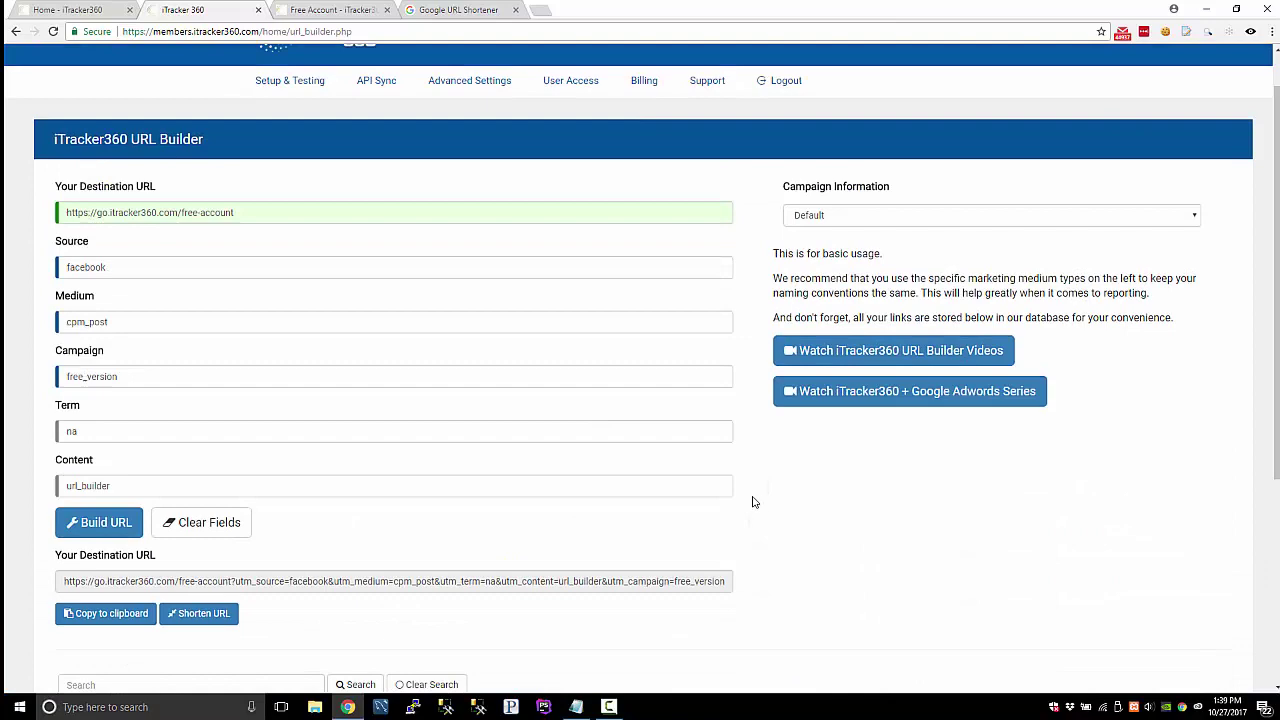
scroll(786, 500, "down", 3)
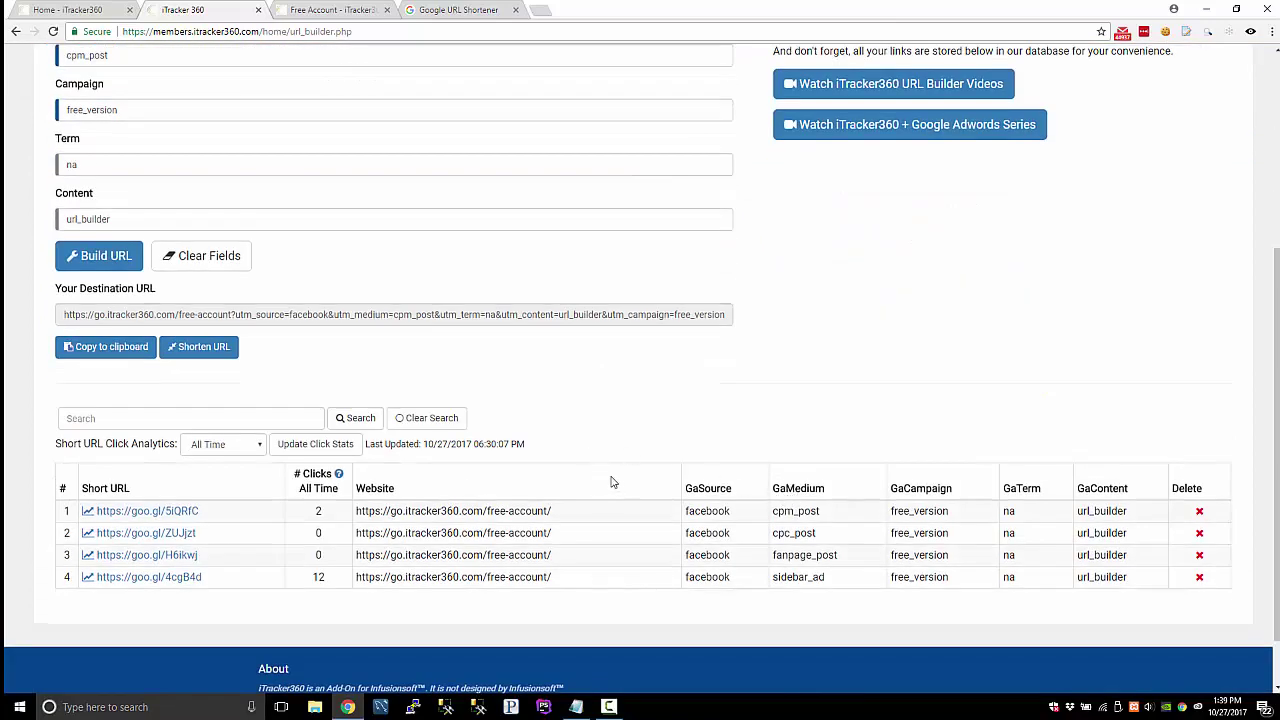